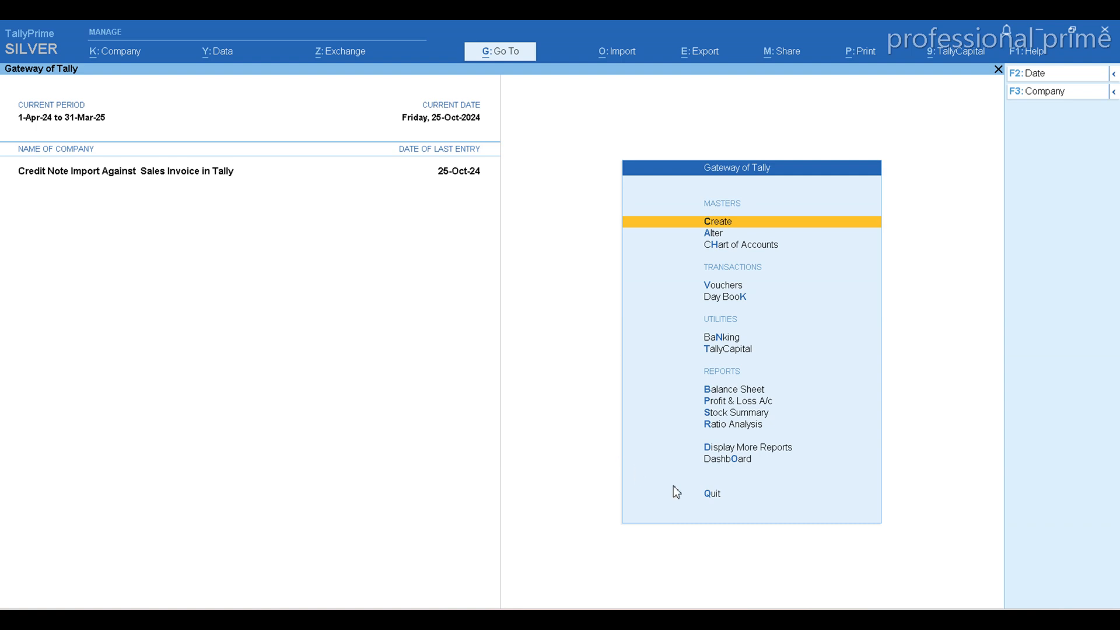
Switch to the Debit Note Credit Note workbook in Excel and review all column headings of the Credit Note sheet
key(alt+Tab)
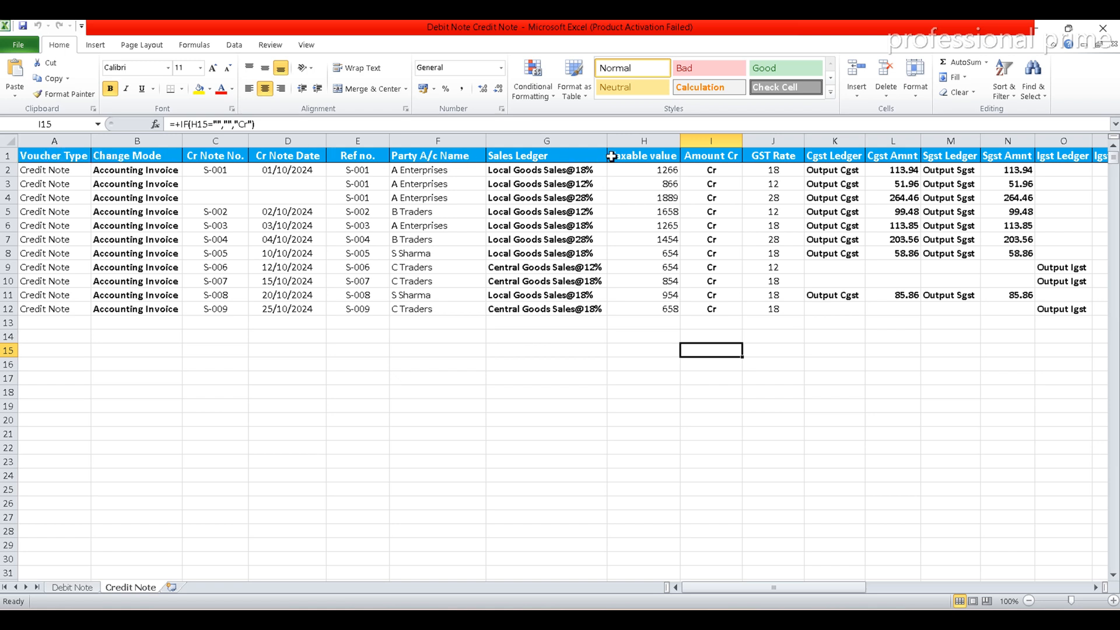
click(695, 155)
key(Right)
key(Right)
key(Right)
key(Right)
key(Right)
key(Right)
key(Right)
key(Right)
key(Right)
key(Right)
key(Right)
key(Right)
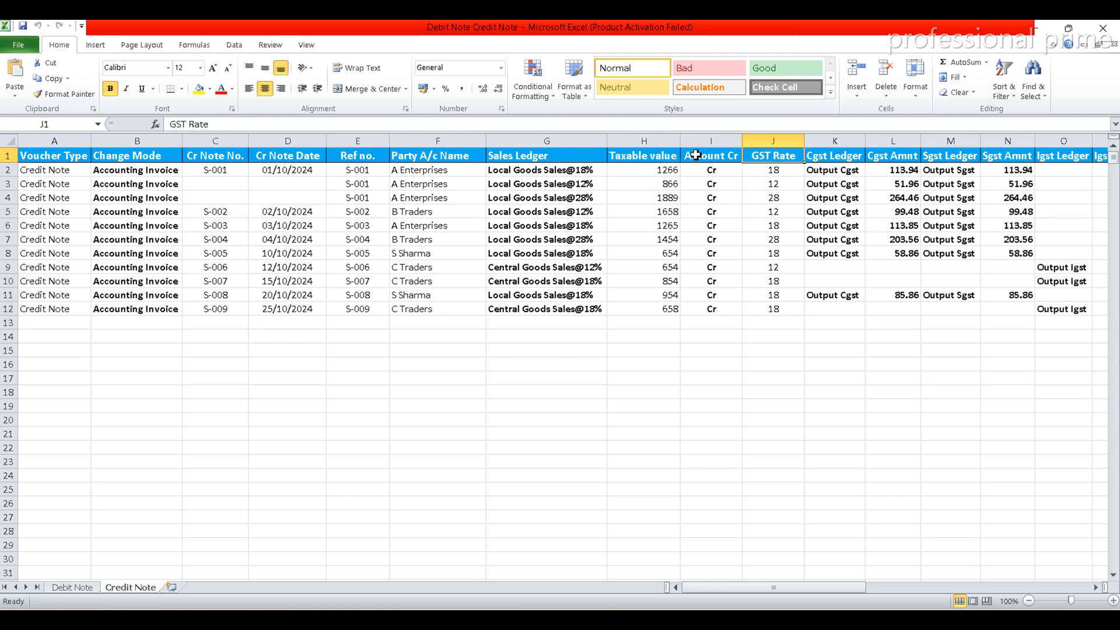
key(Right)
key(Right)
key(Right)
key(Right)
key(Right)
key(Right)
key(Right)
key(Right)
key(Right)
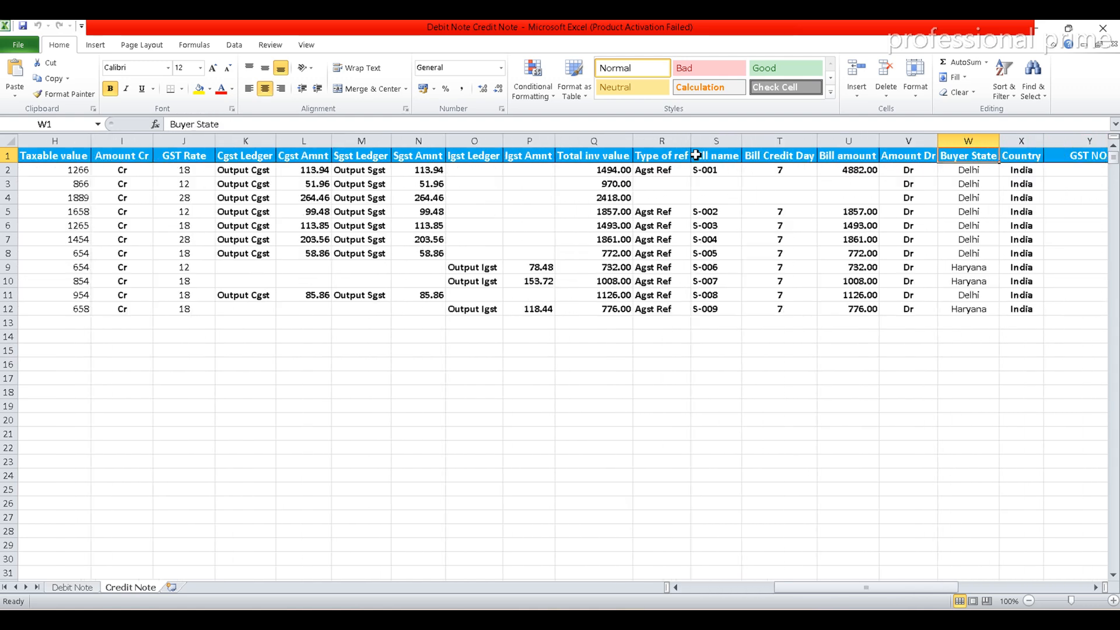
key(Right)
key(Right)
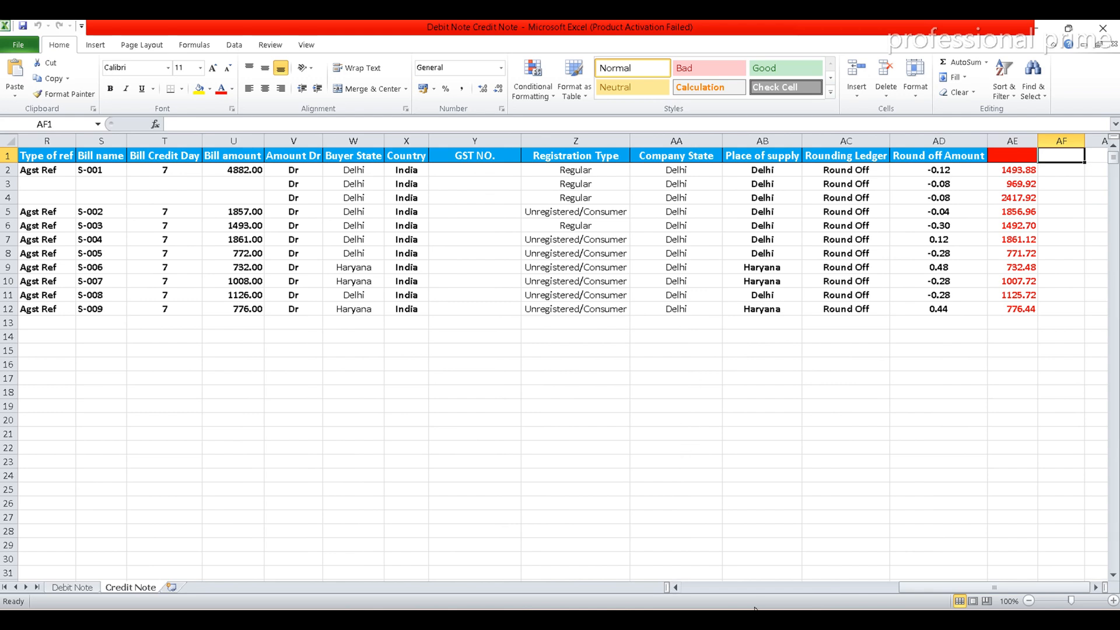
click(709, 588)
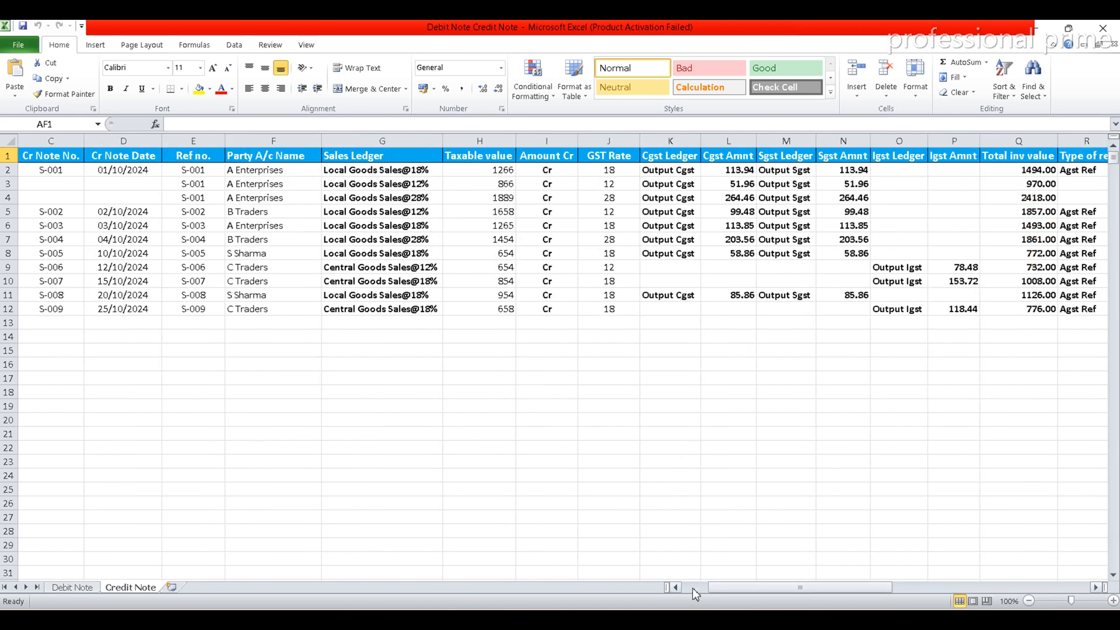
click(691, 587)
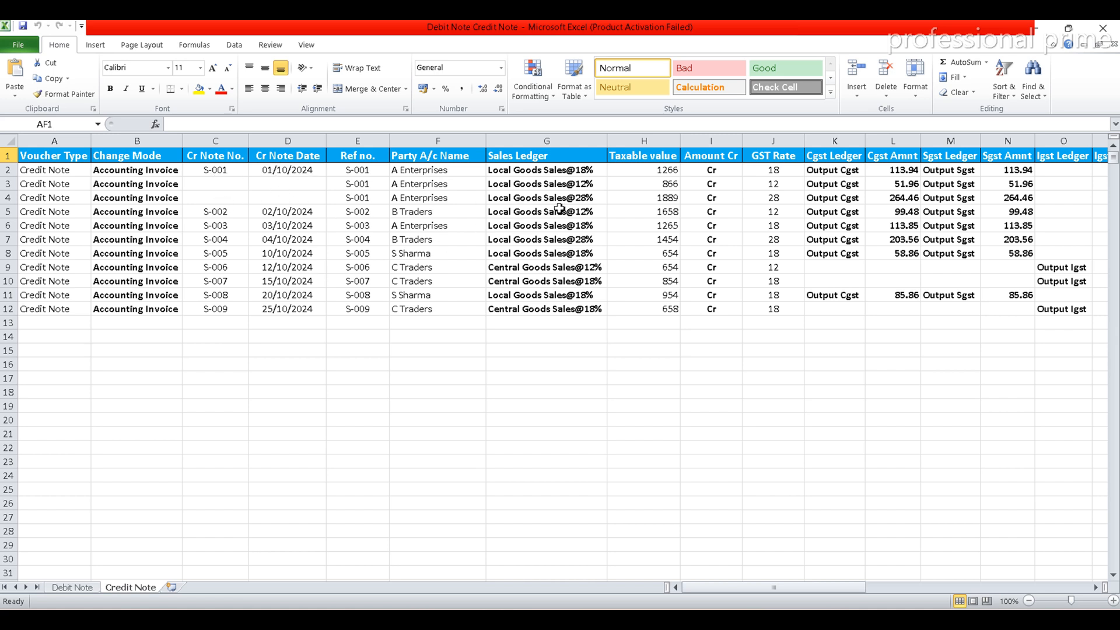
Examine the first credit note's entries in row 2, from the tax ledgers and amounts through to Country
click(845, 170)
key(Right)
key(Right)
key(Right)
key(Right)
key(Right)
key(Right)
key(Right)
key(Right)
key(Right)
key(Right)
key(Right)
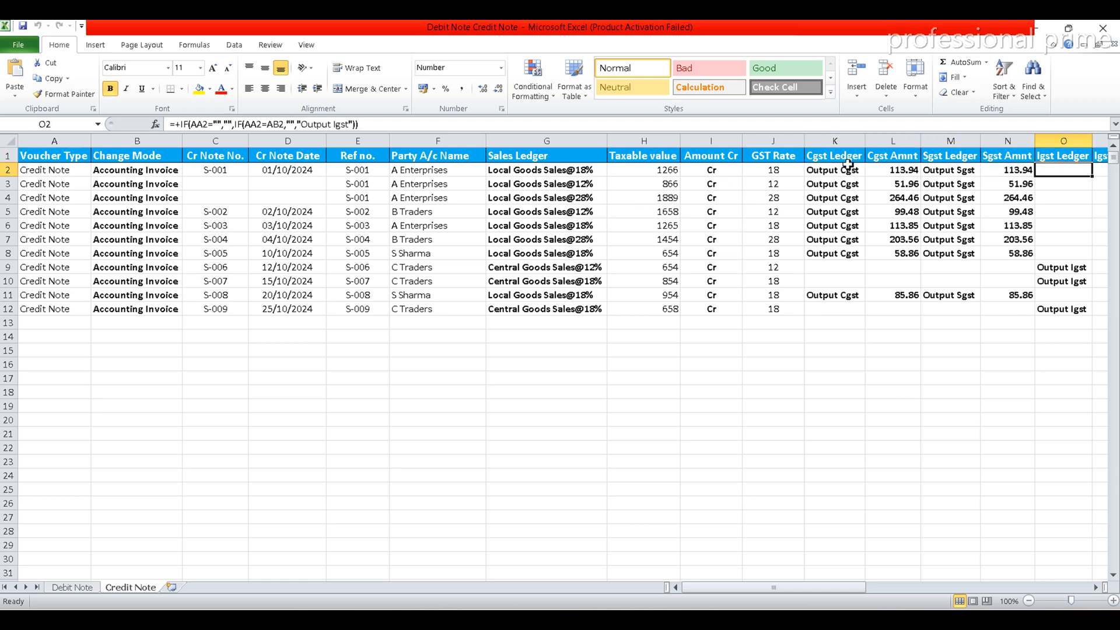
key(Right)
key(Right)
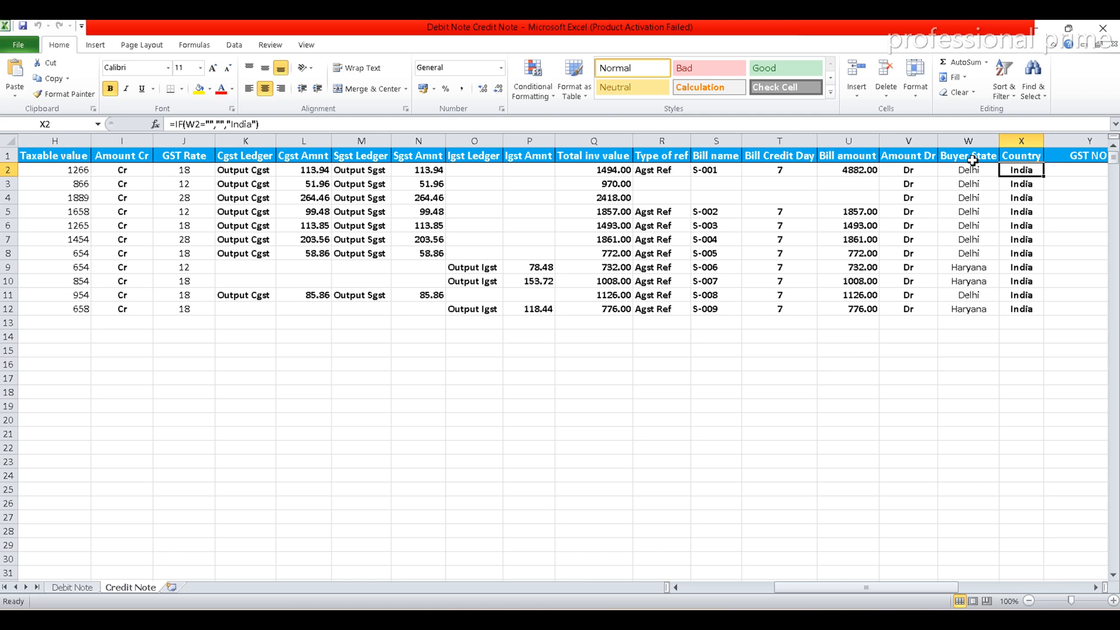
Review the GST NO., Registration Type, Company State and Place of supply columns against the sales and tax columns
click(1078, 157)
key(Right)
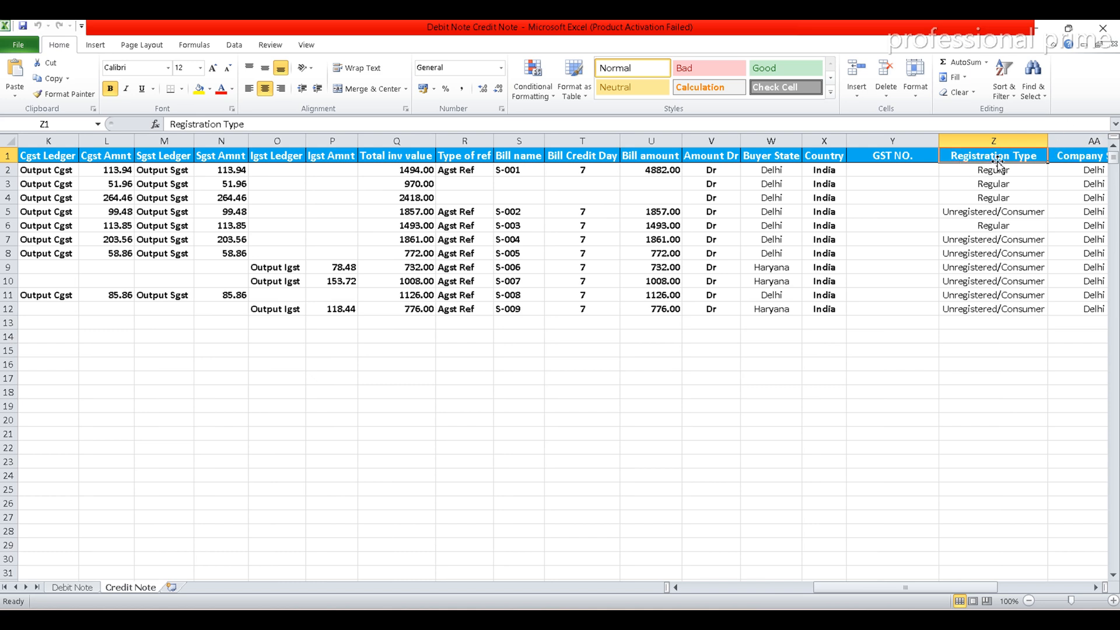
key(Right)
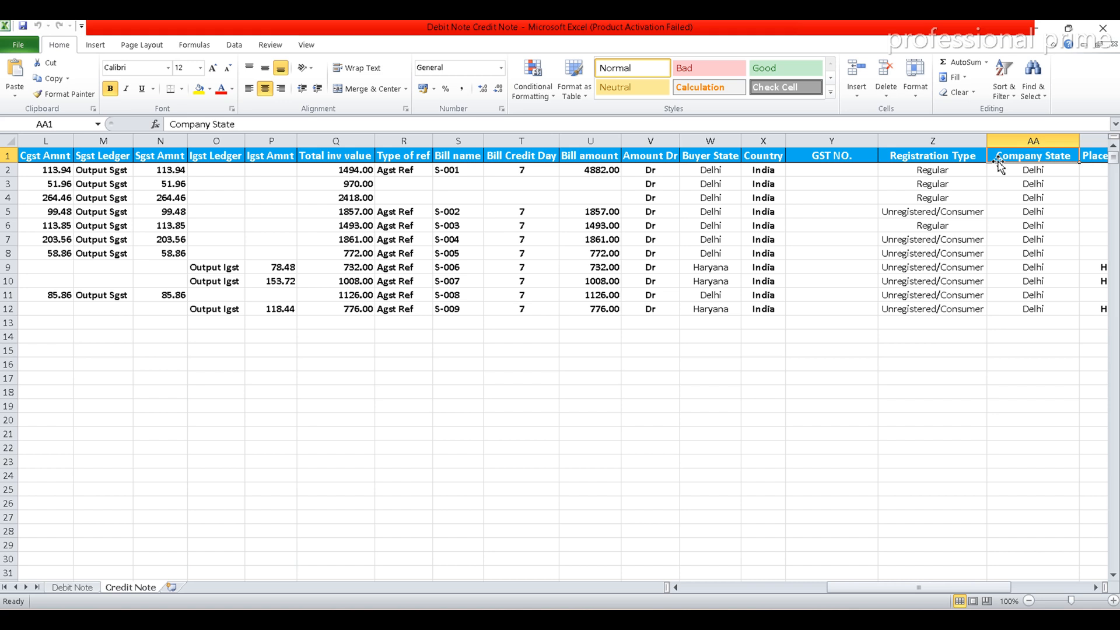
key(Right)
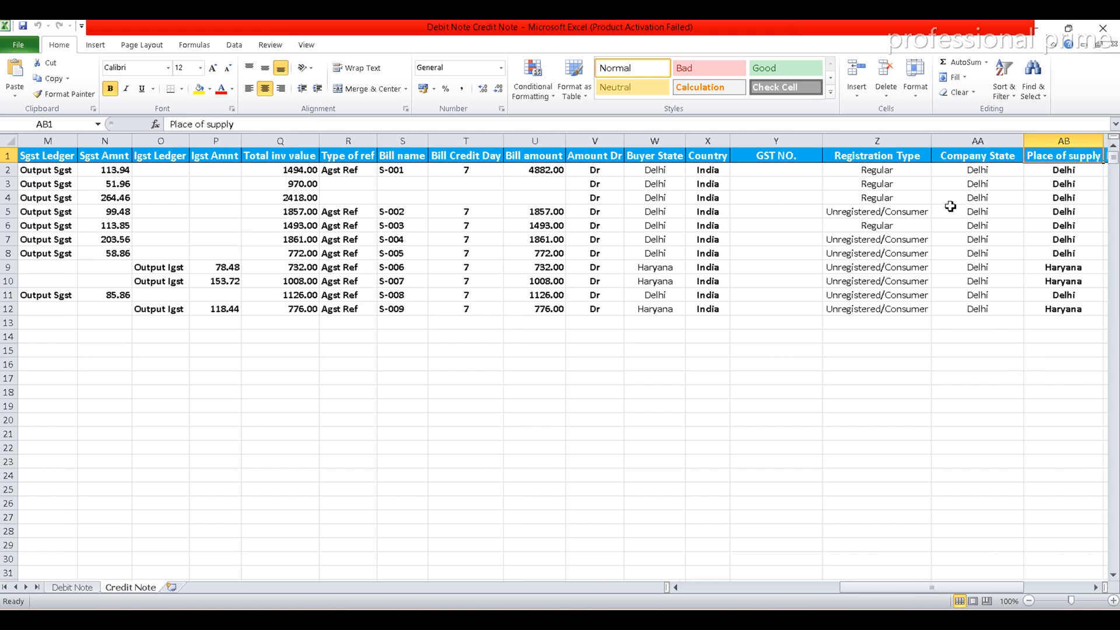
click(969, 161)
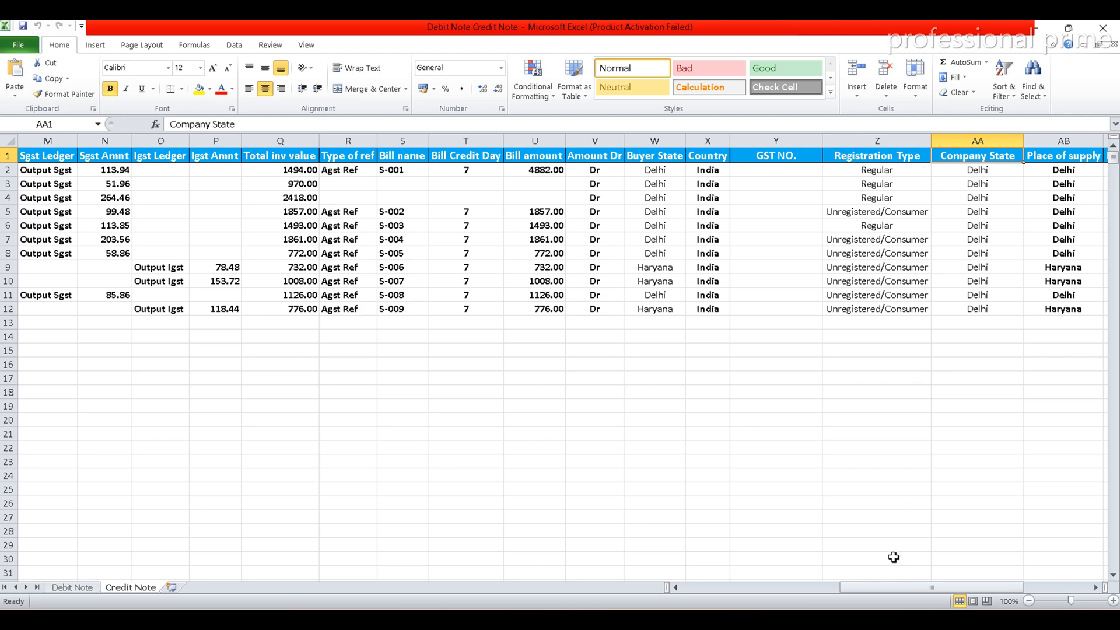
drag(867, 588, 716, 592)
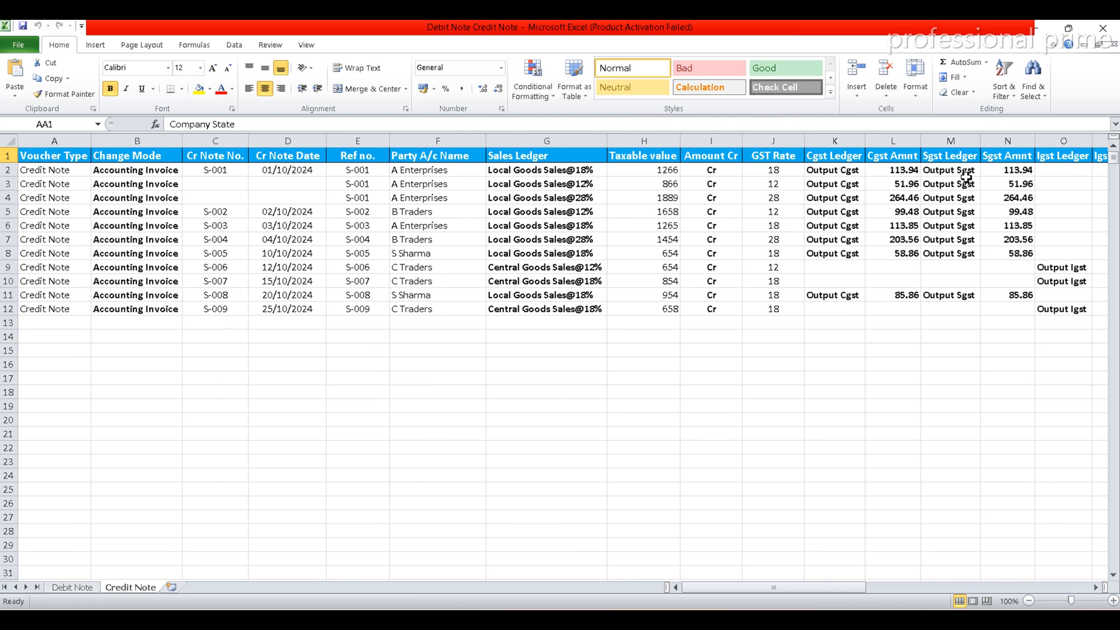
drag(805, 587, 923, 587)
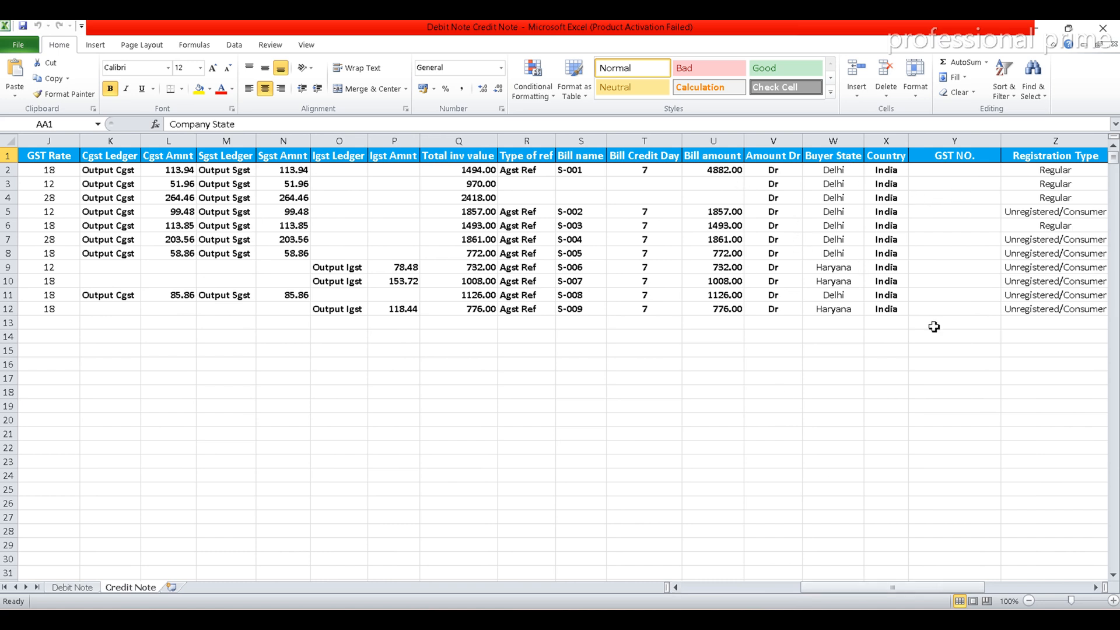
drag(815, 588, 851, 588)
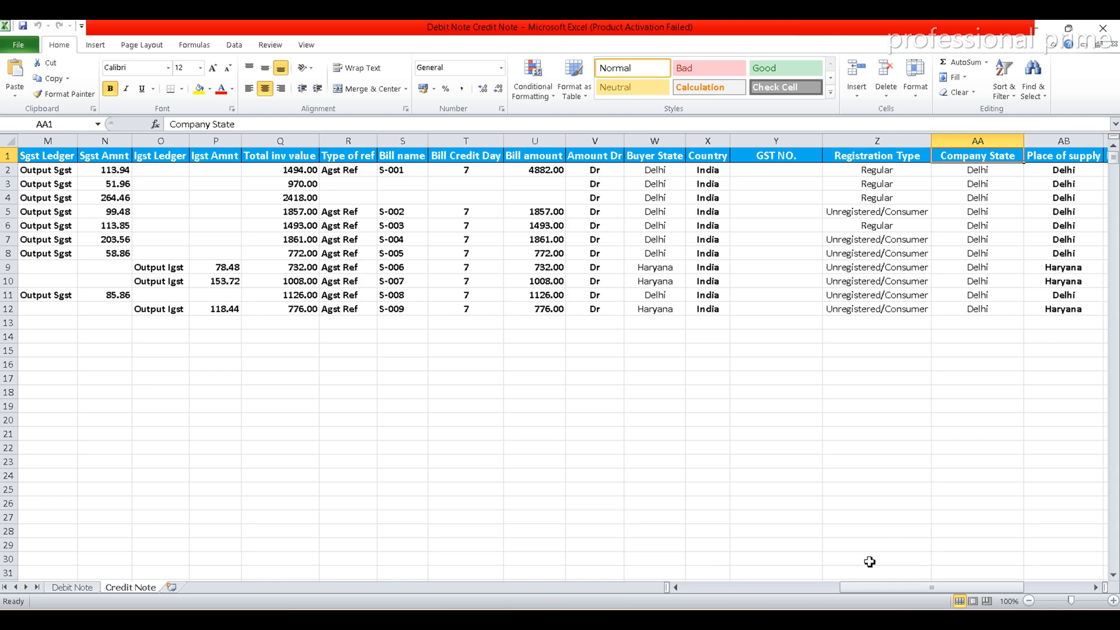
drag(865, 588, 764, 587)
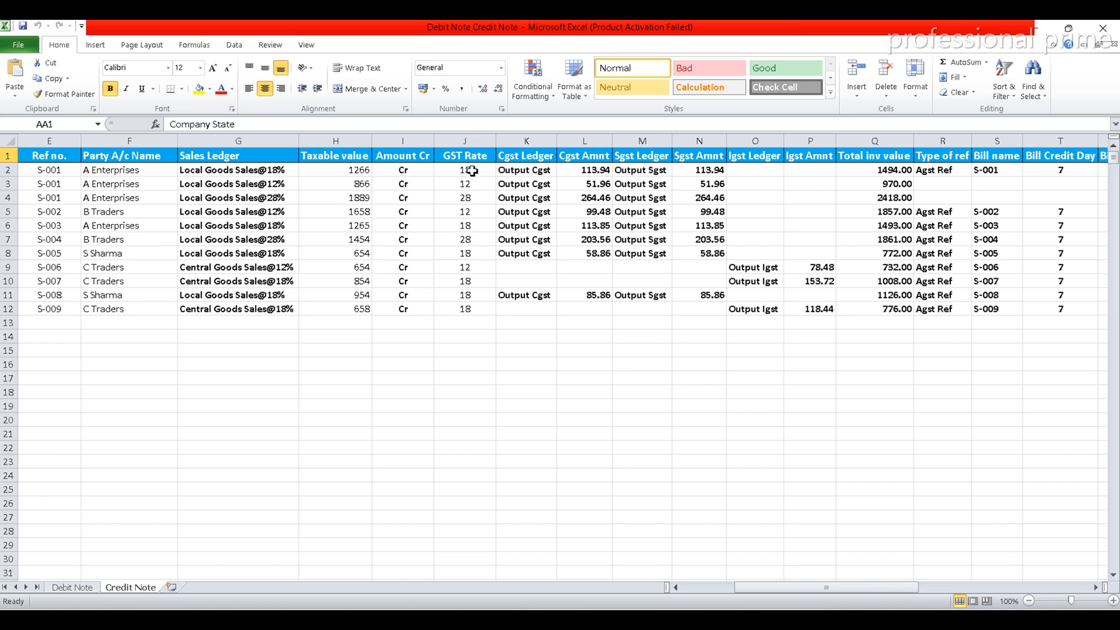
Set the GST Rate of the first credit note line in J2 to 28
click(472, 171)
text(28)
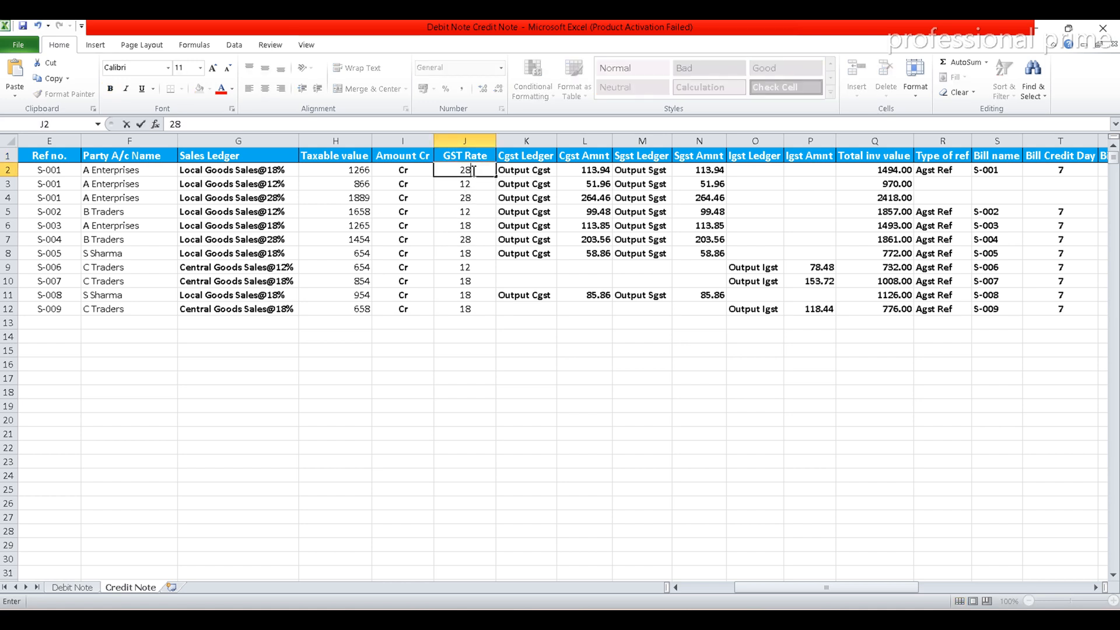
key(Return)
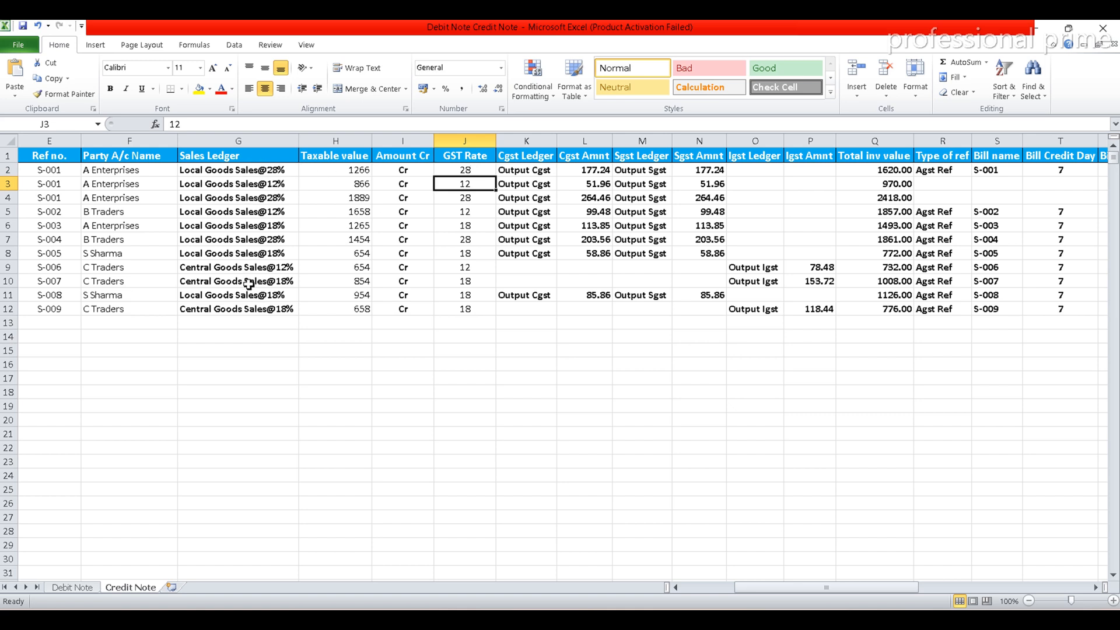
Inspect the local and central sales ledger names in the G2 formula and fill the formula down the Sales Ledger column
click(193, 171)
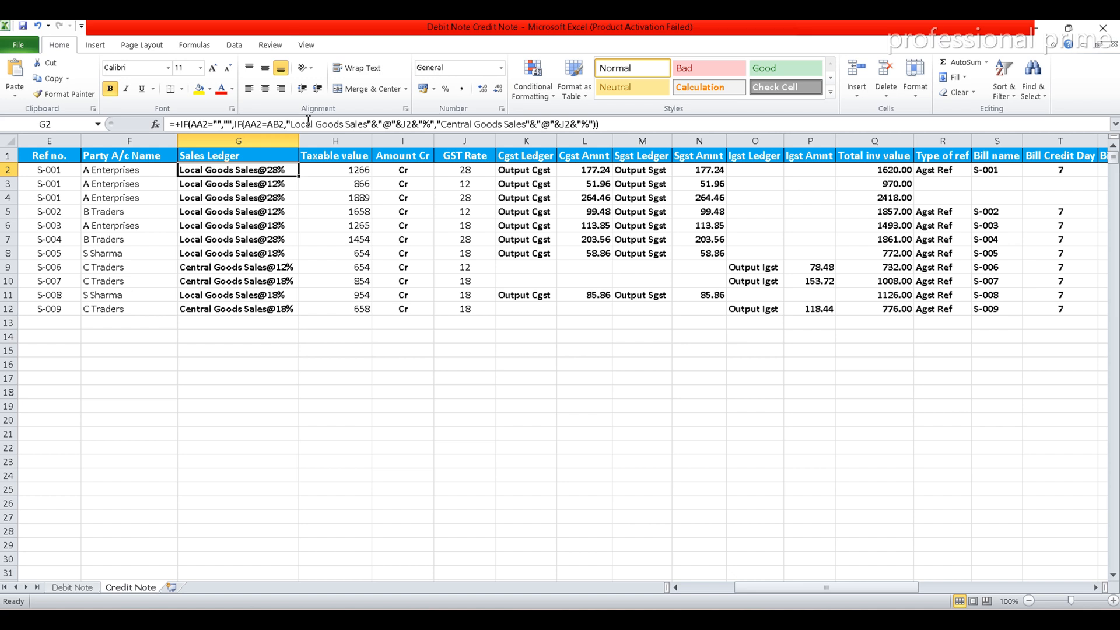
drag(292, 123, 368, 127)
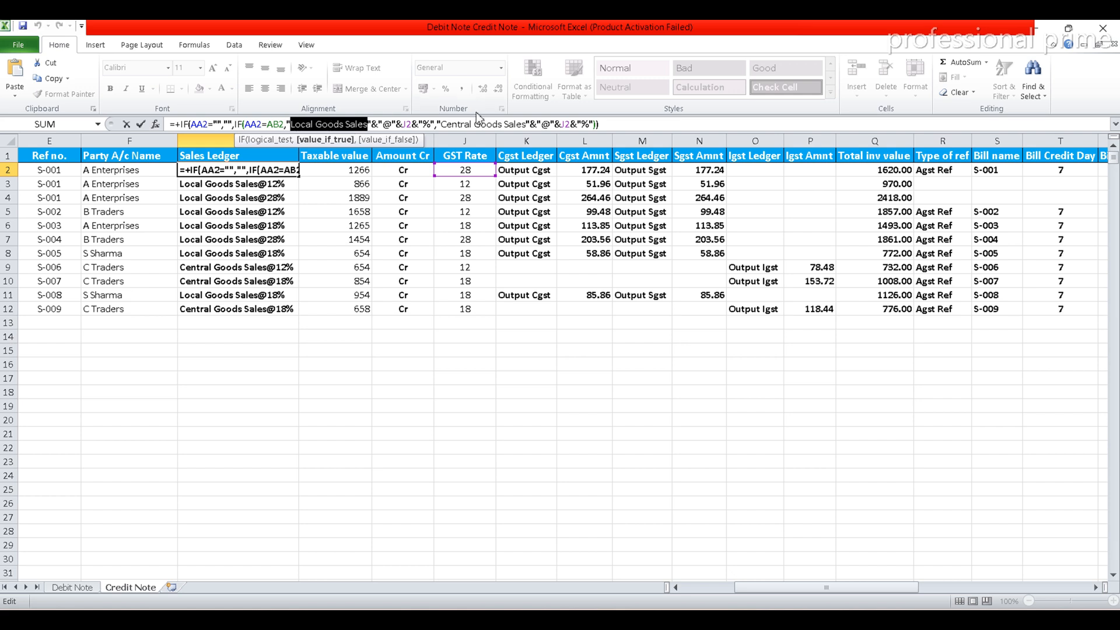
drag(442, 125, 527, 123)
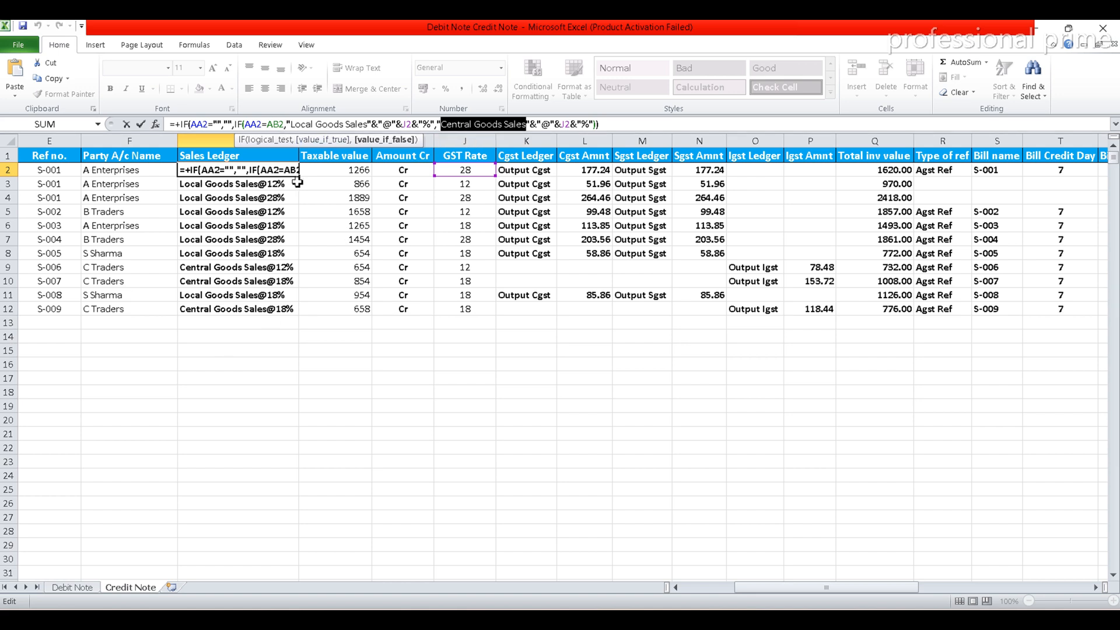
key(Escape)
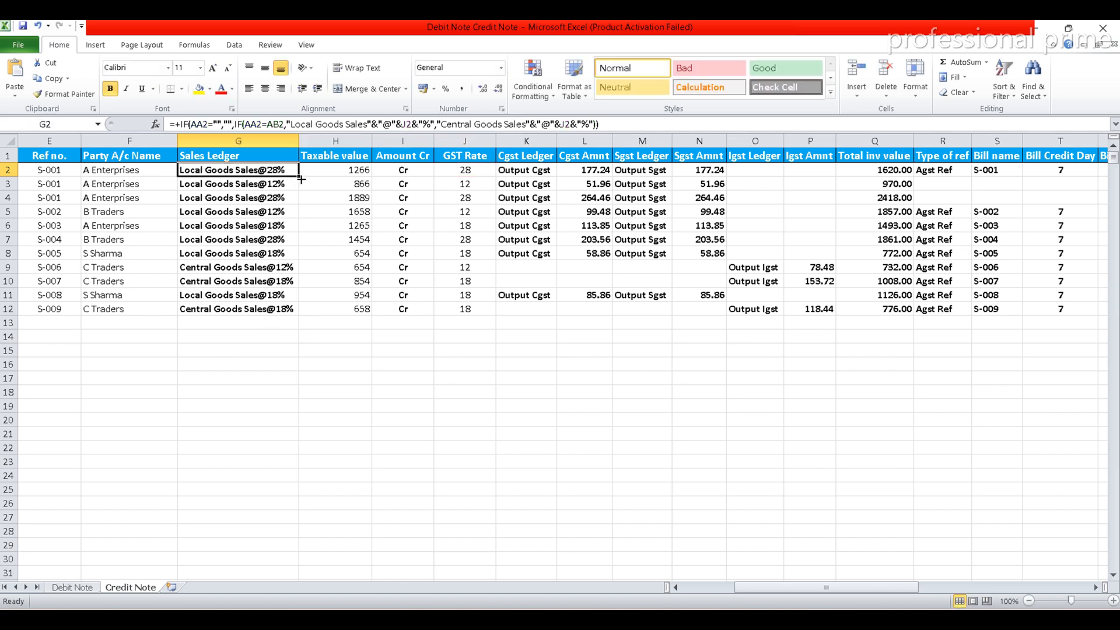
double_click(301, 179)
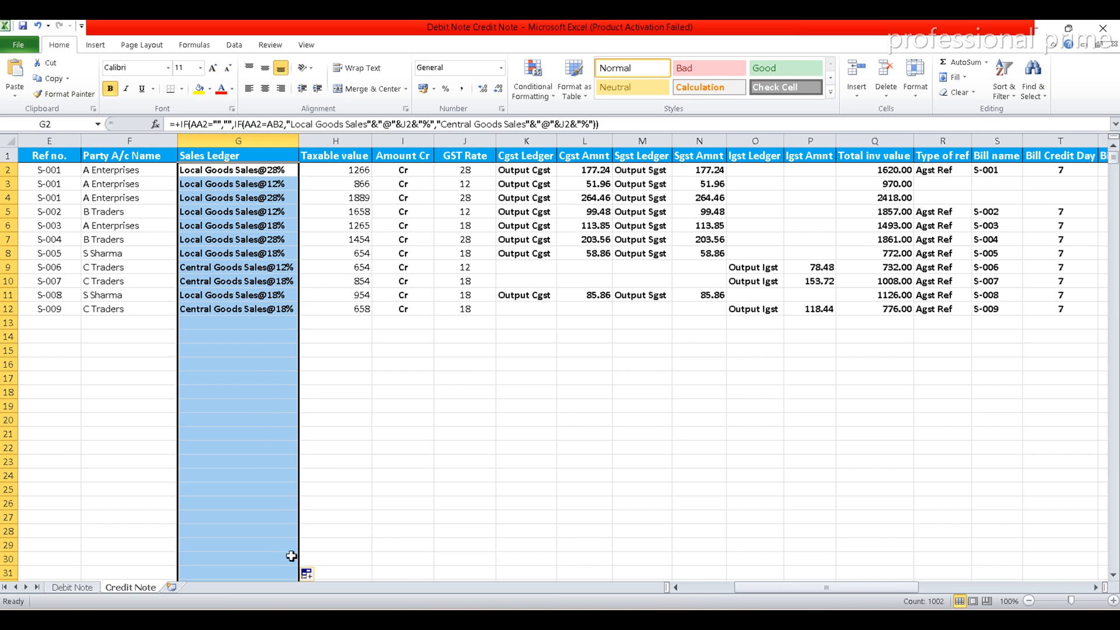
click(222, 421)
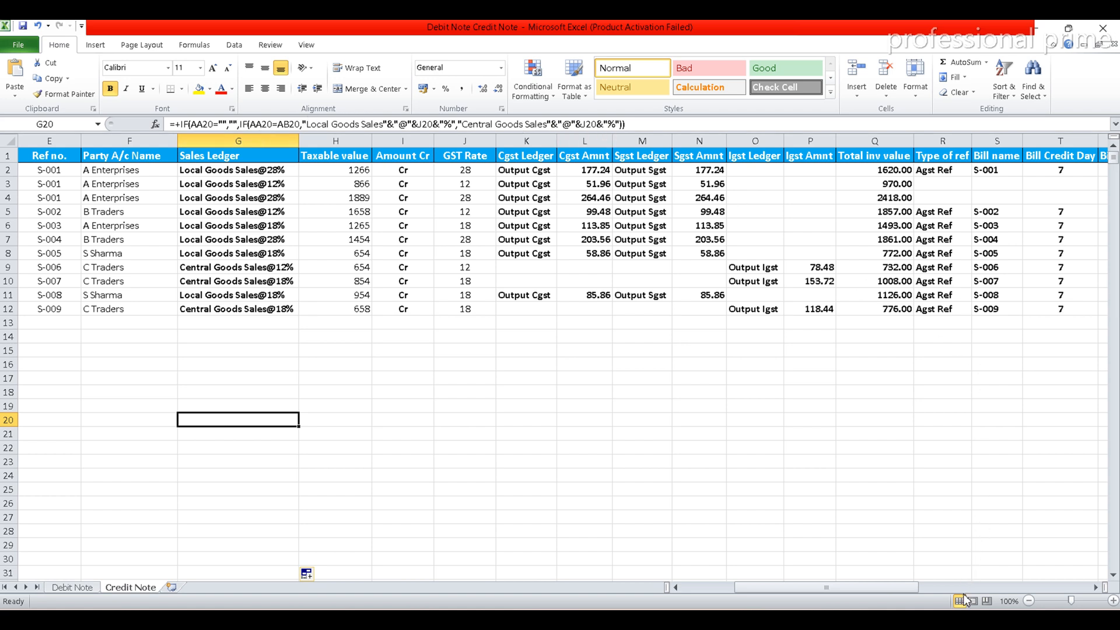
Examine the row 2 formulas and values for Type of ref, Sgst Ledger, Cgst Amnt, GST Rate, Amount Cr, Taxable value and Change Mode
click(930, 175)
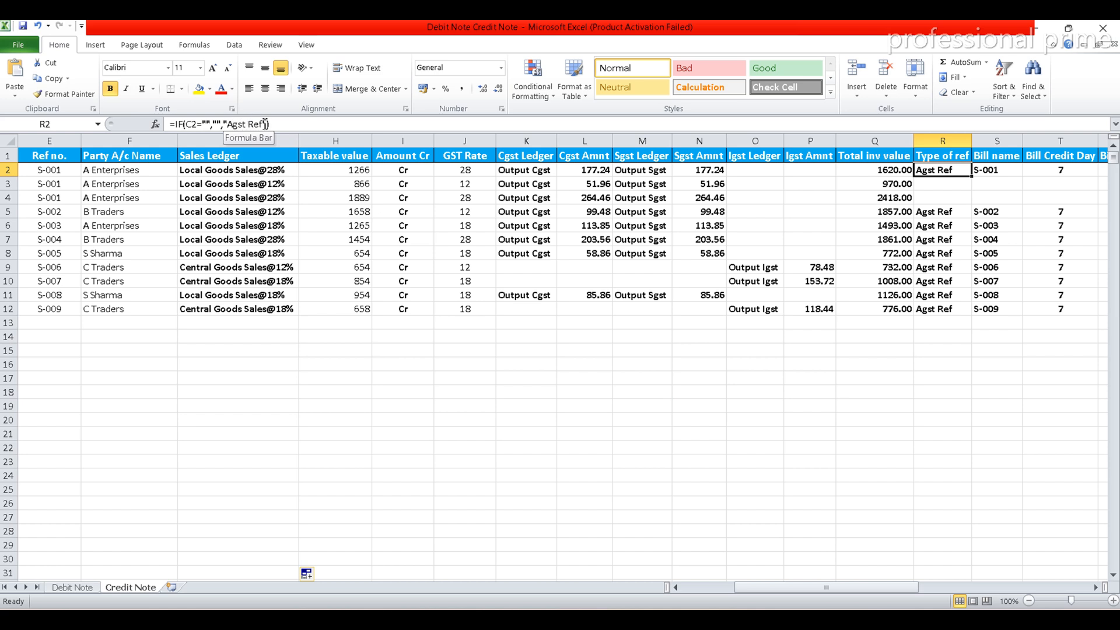
click(638, 173)
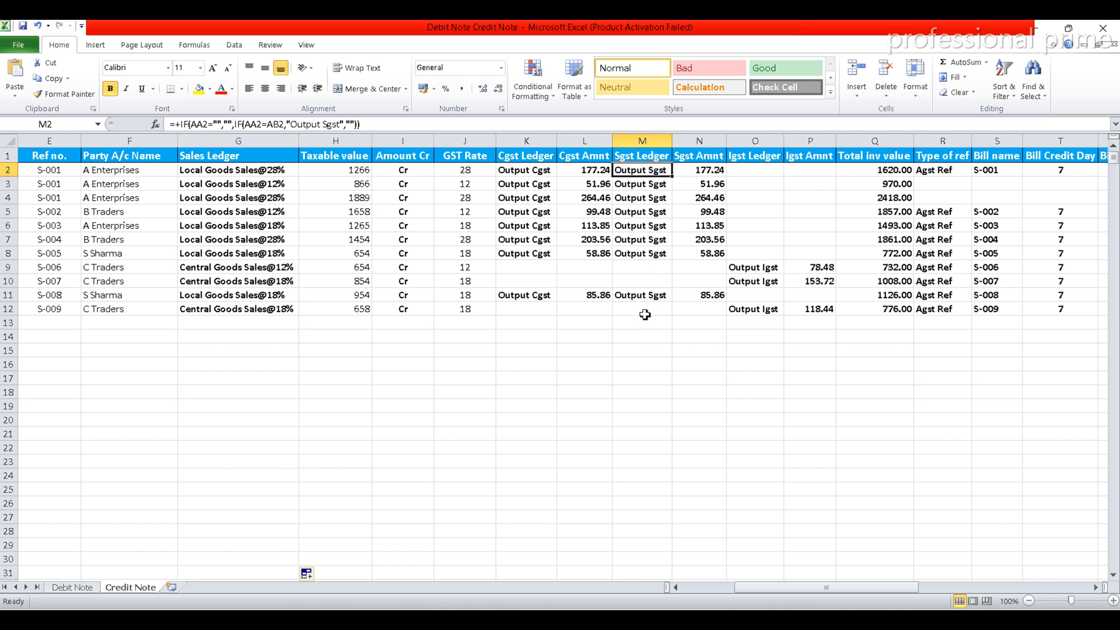
click(601, 174)
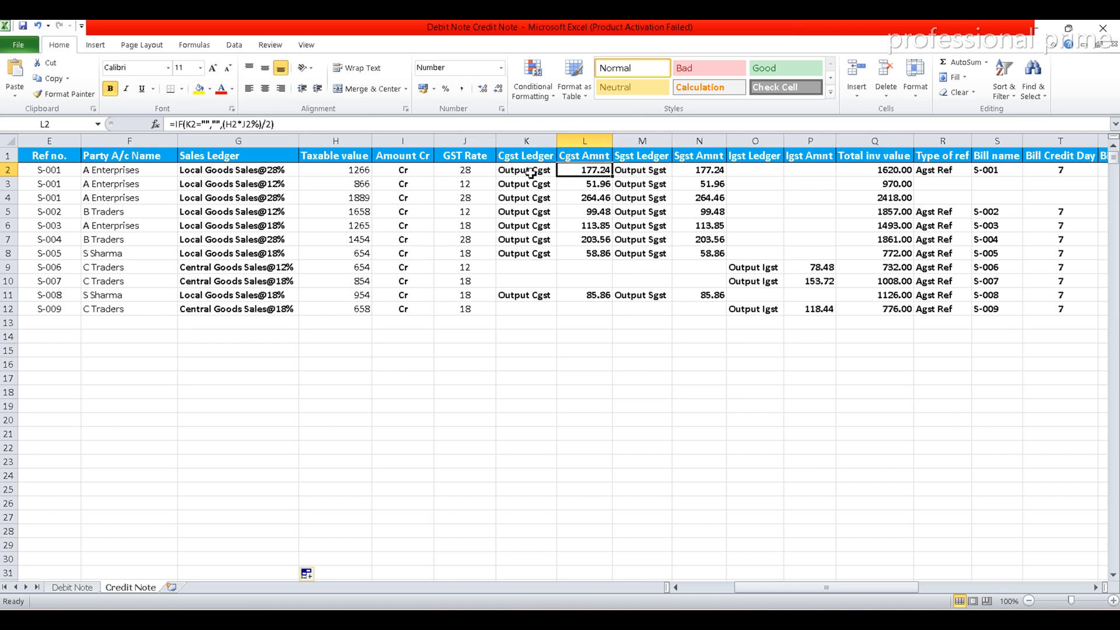
click(466, 169)
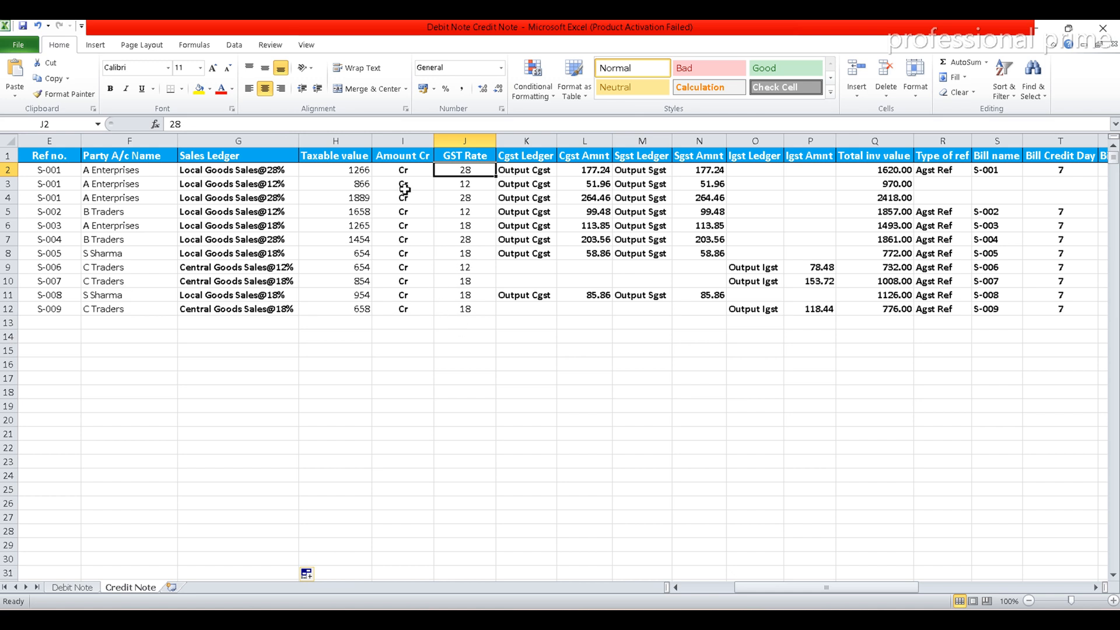
click(421, 168)
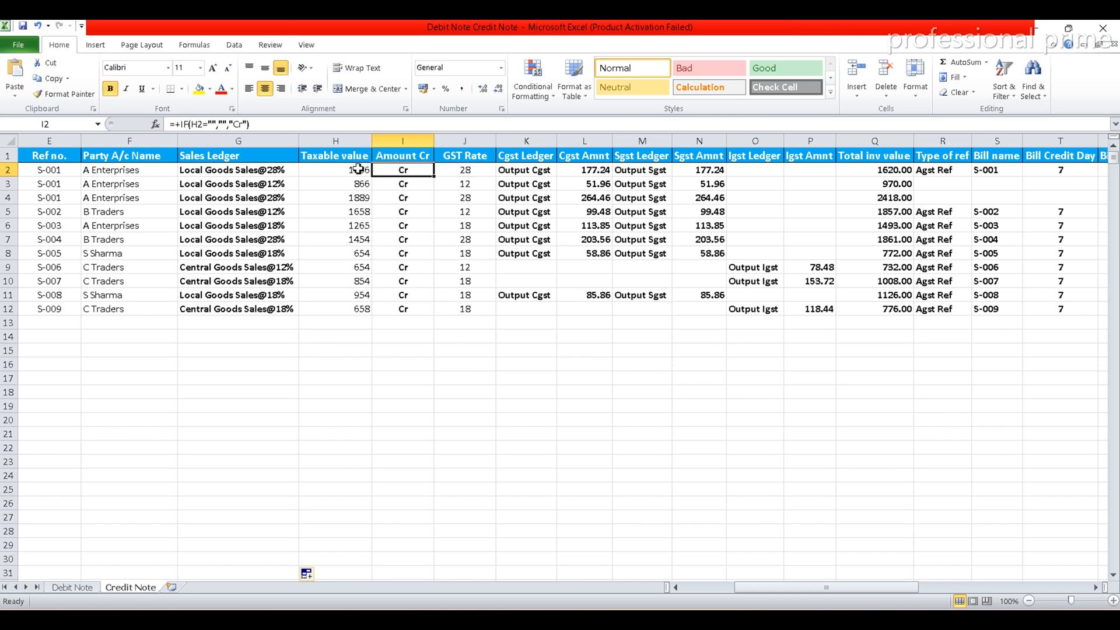
click(358, 169)
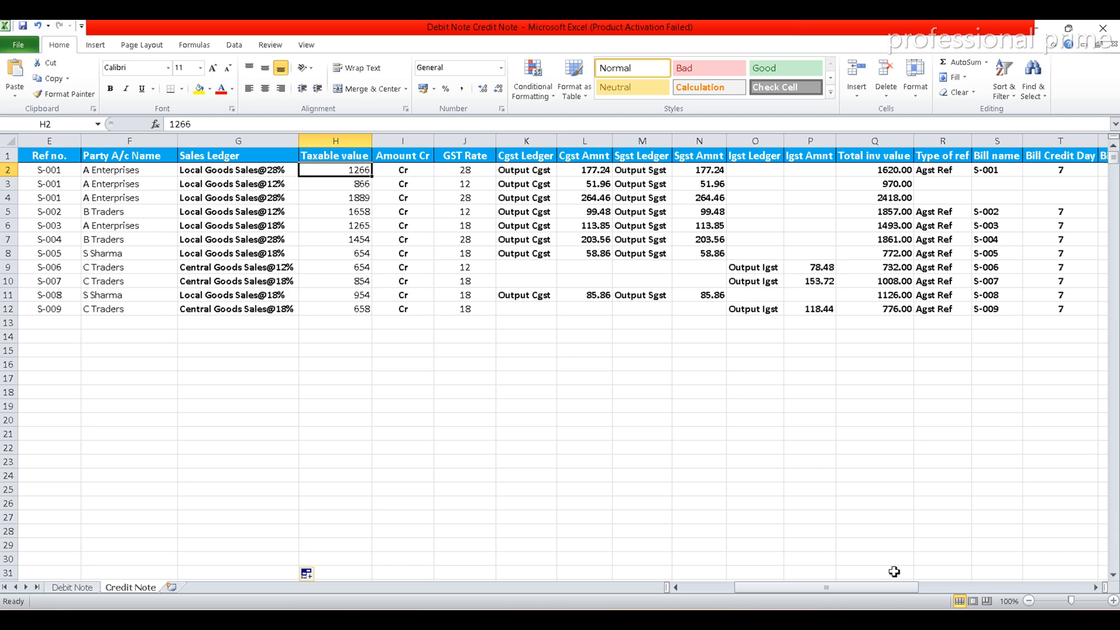
drag(823, 593, 689, 583)
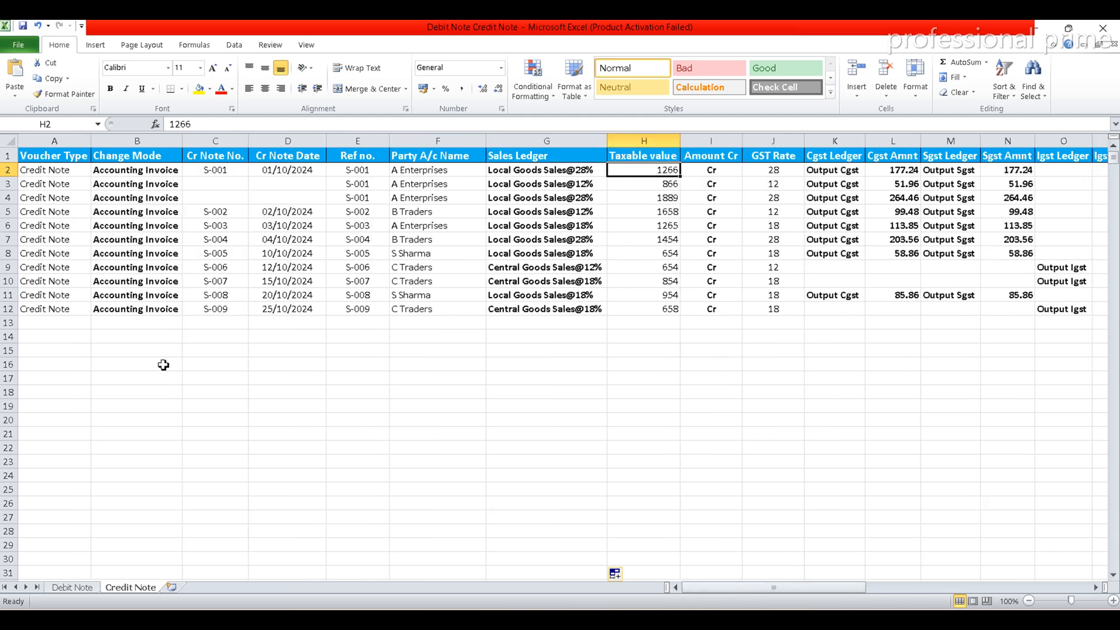
click(115, 175)
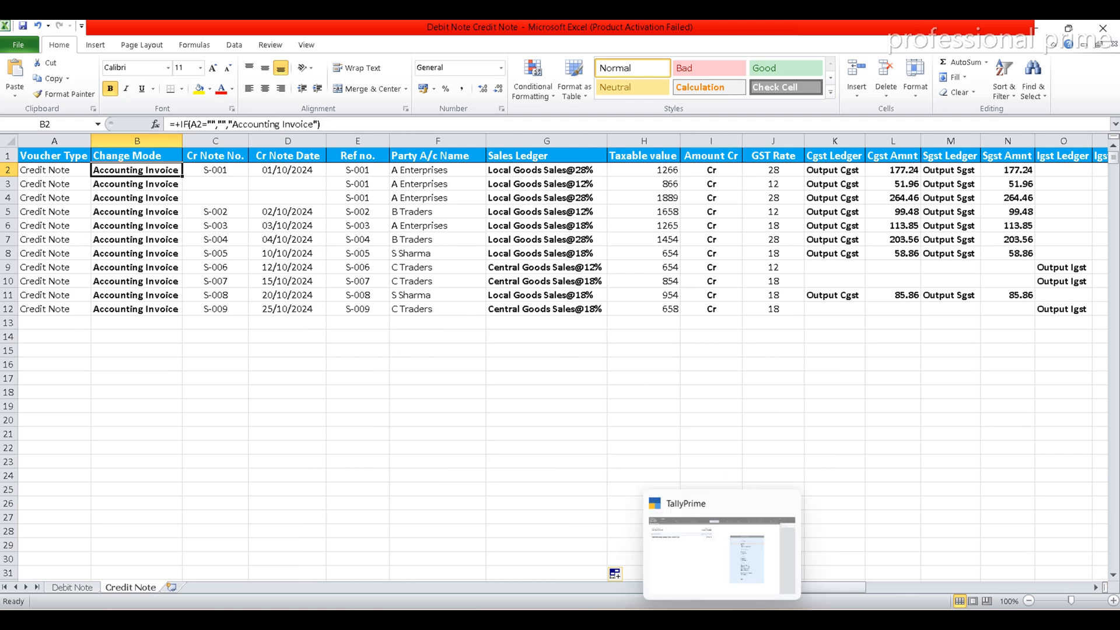
Switch to TallyPrime and open a new Credit Note voucher for entry
click(720, 619)
key(v)
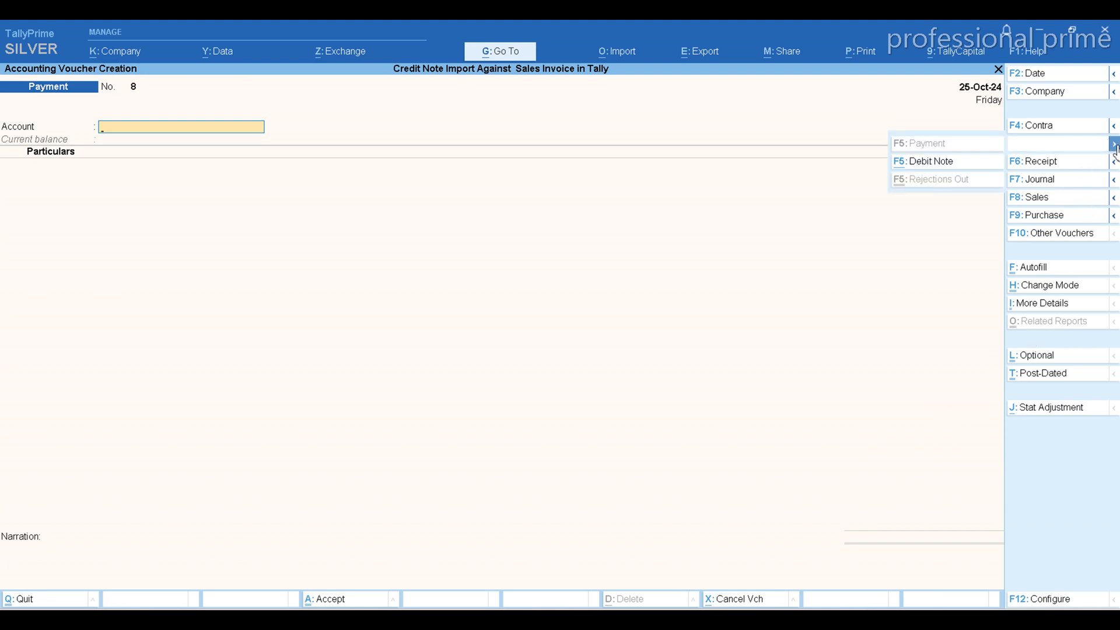
mouse_move(1113, 167)
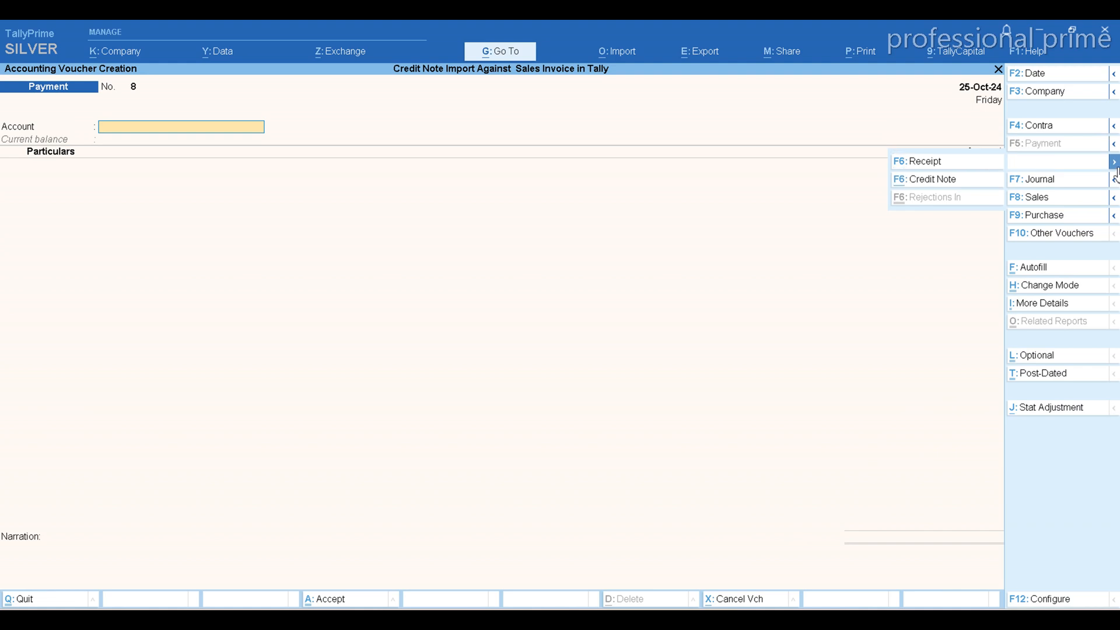
click(955, 184)
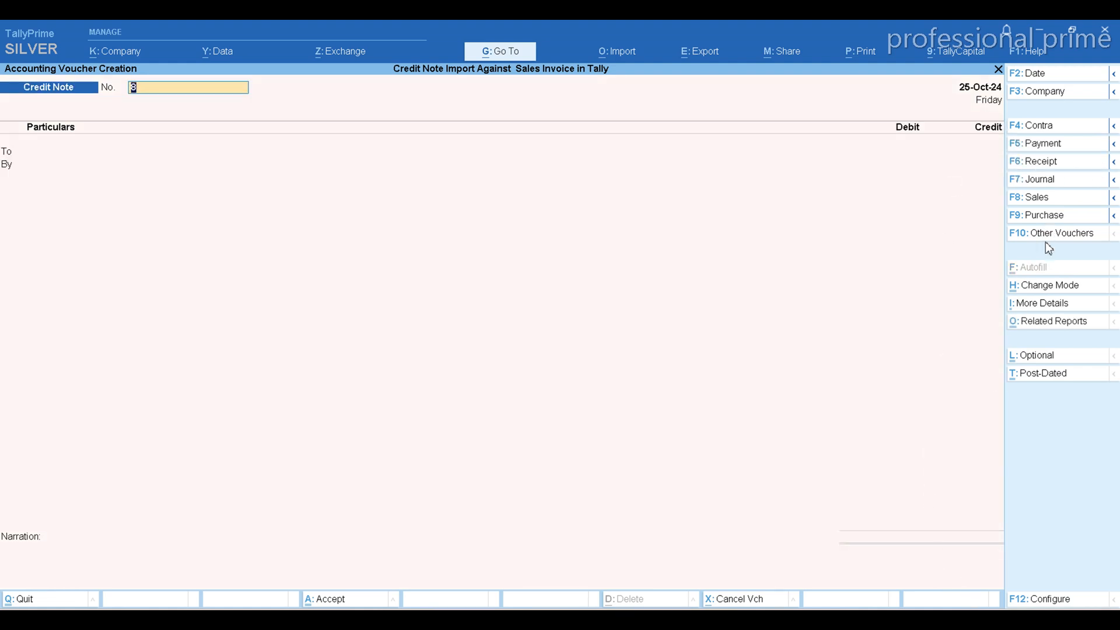
Change the Credit Note voucher's mode to Accounting Invoice and reopen the list of voucher modes
click(1038, 288)
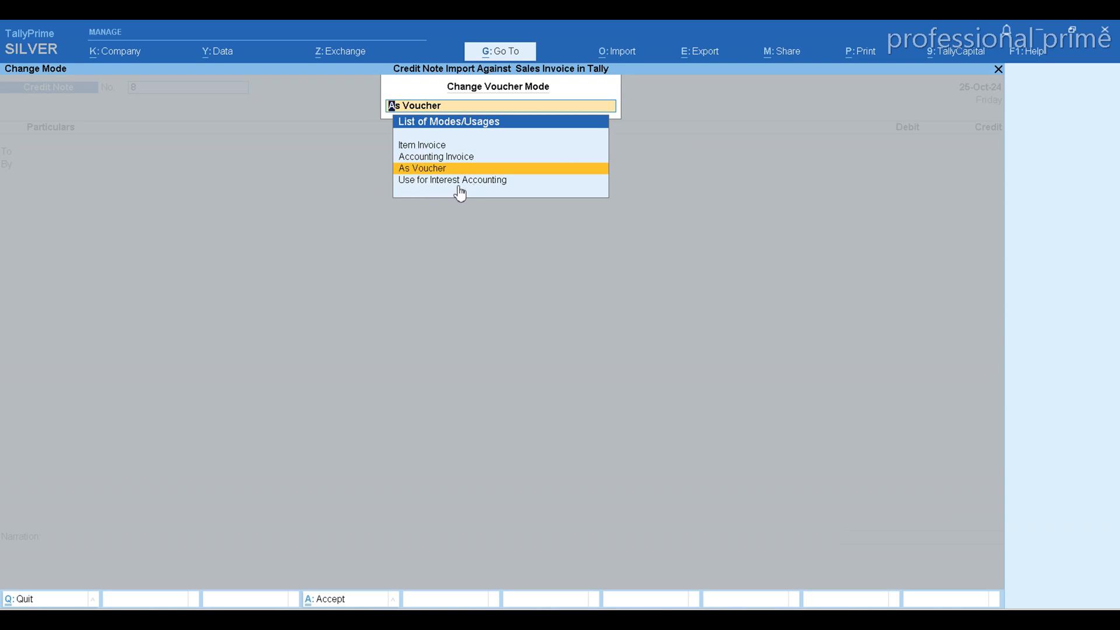
key(Down)
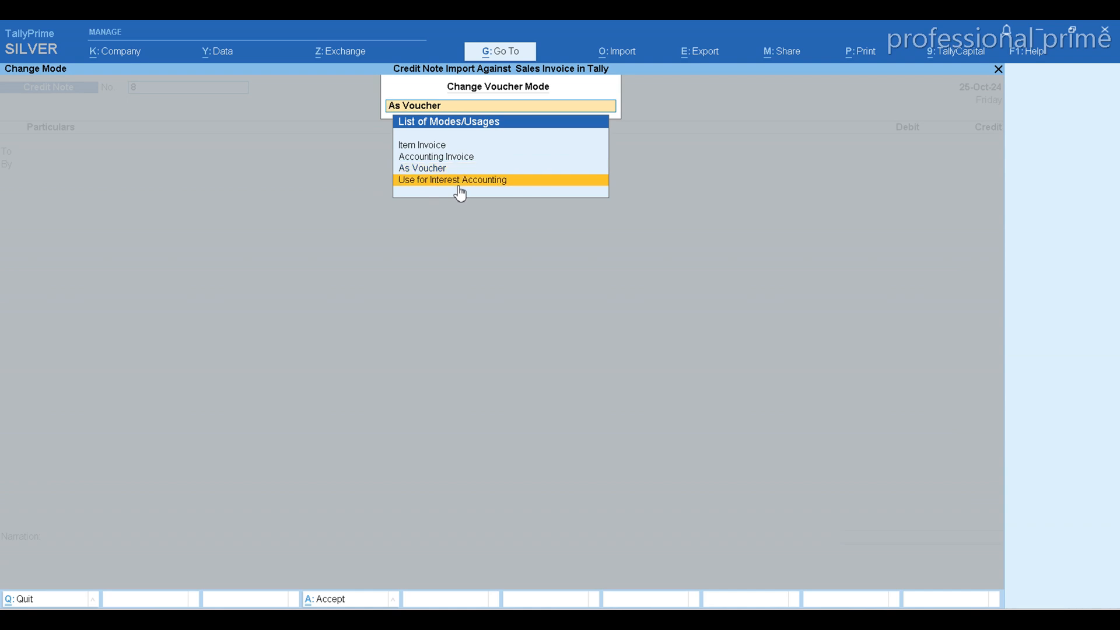
key(Up)
key(Up)
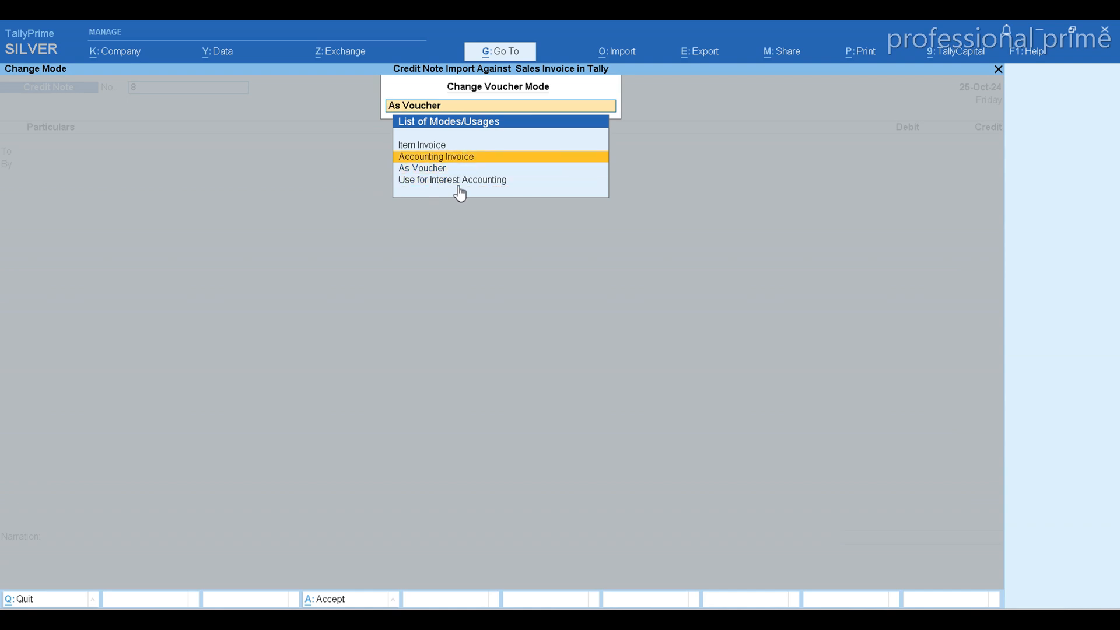
key(Return)
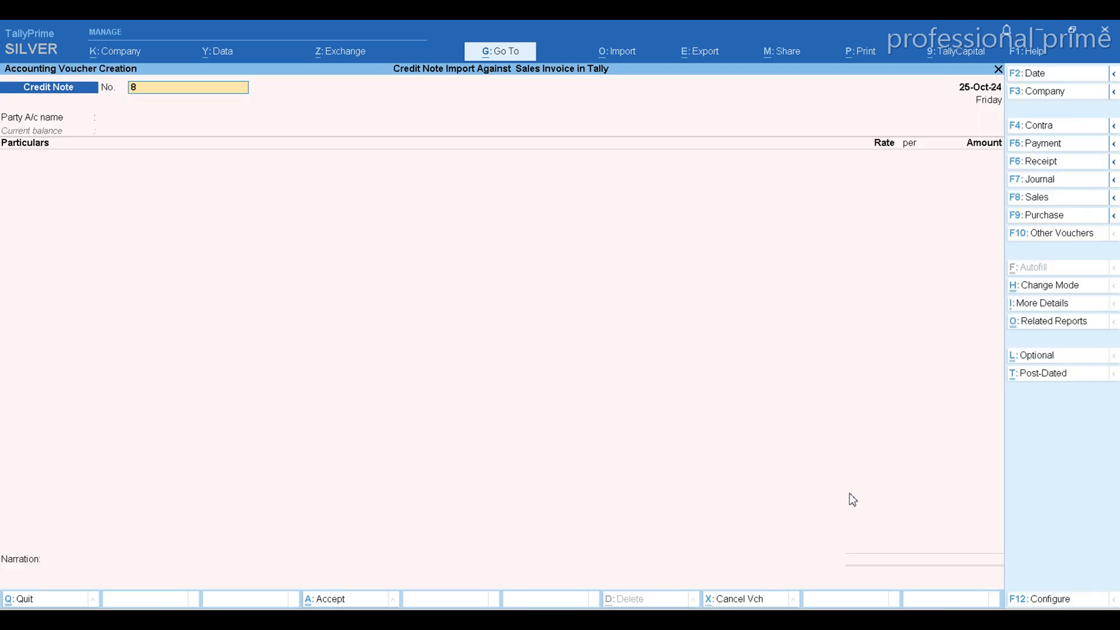
click(1036, 288)
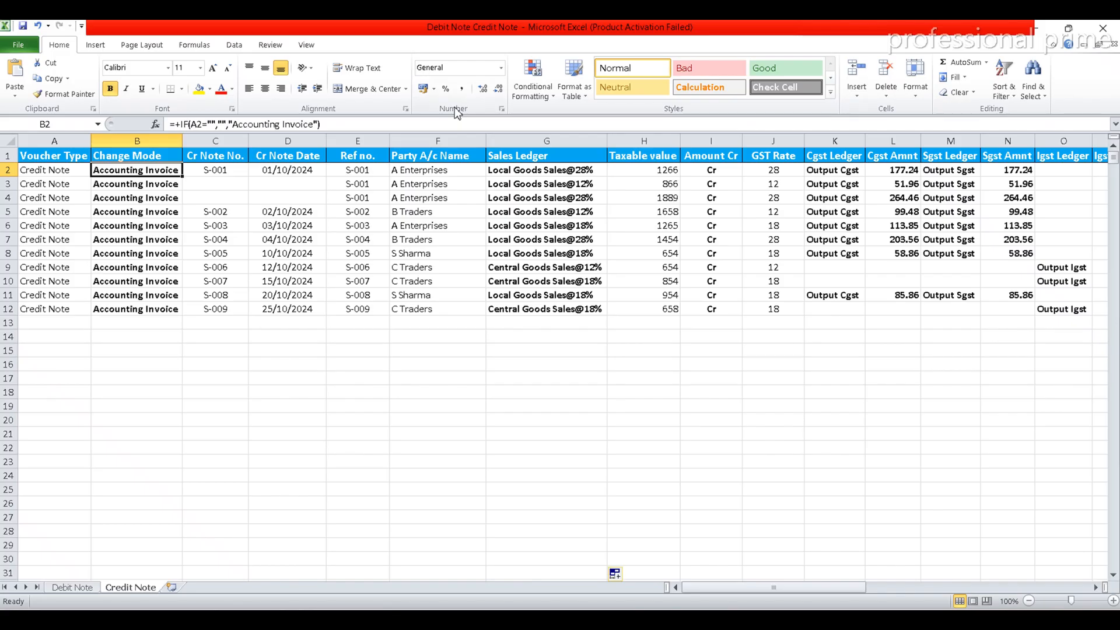
In Excel, inspect the Accounting Invoice formula in B2 and fill it down the Change Mode column
drag(232, 125, 315, 125)
click(315, 125)
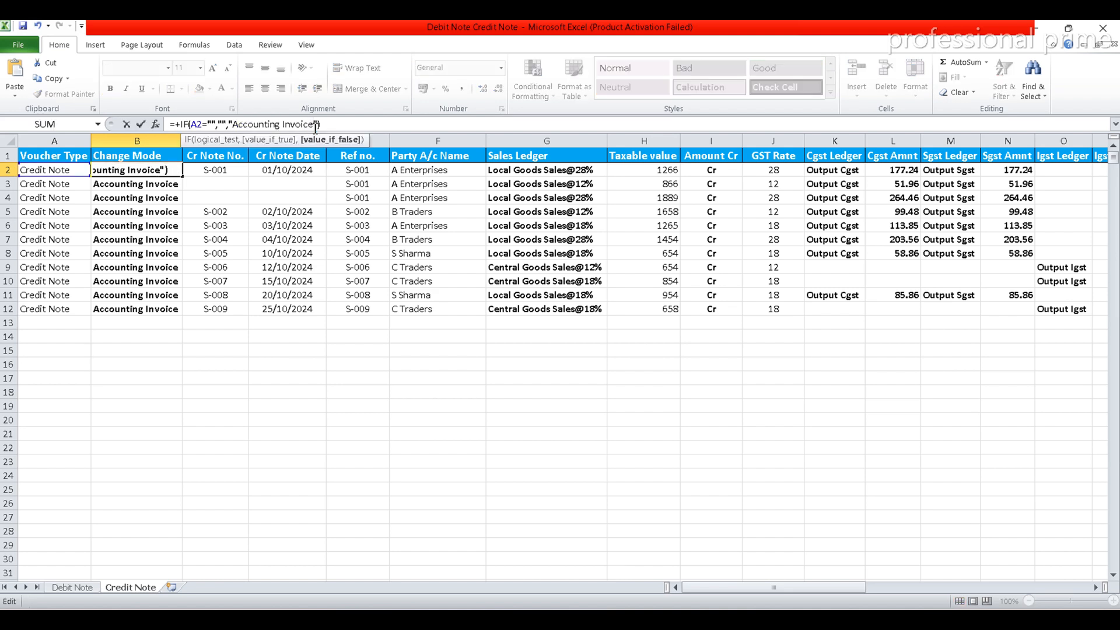
key(Return)
key(Up)
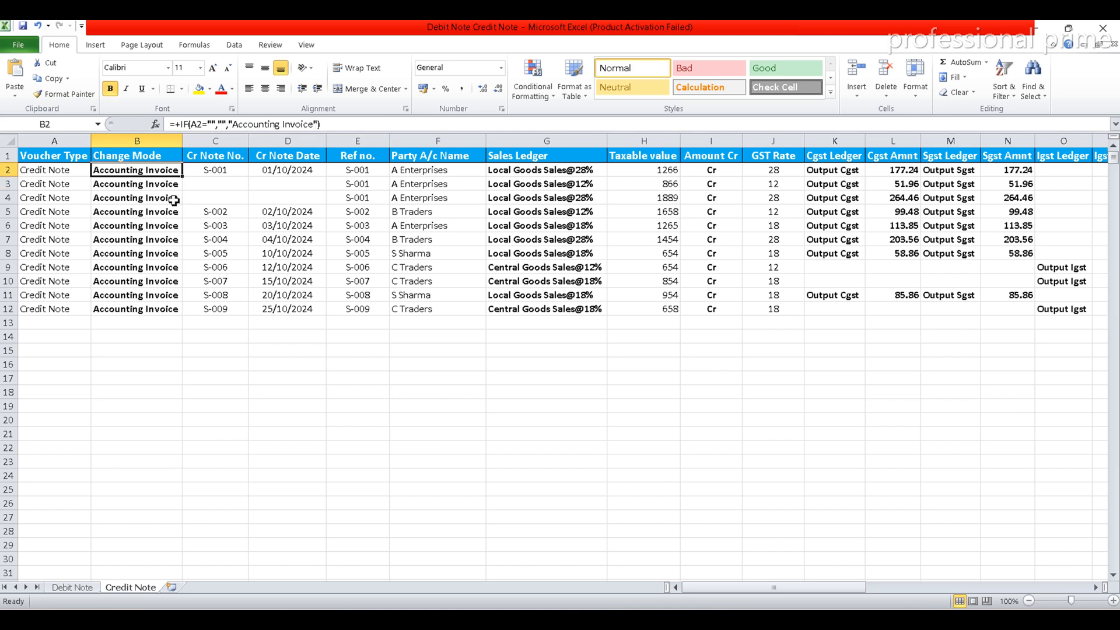
double_click(183, 180)
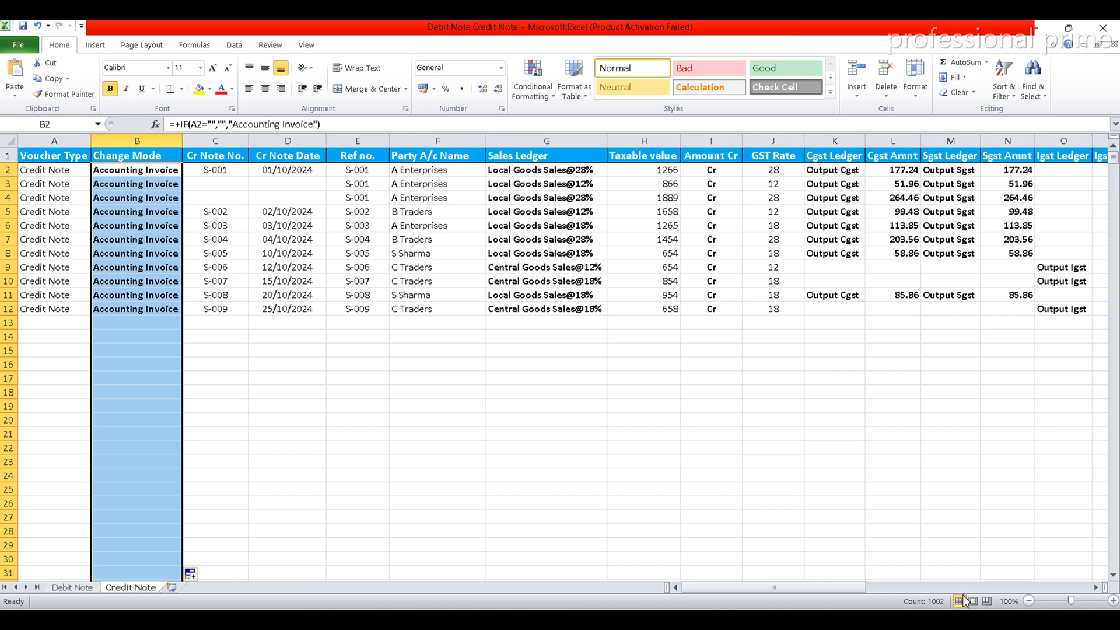
key(Left)
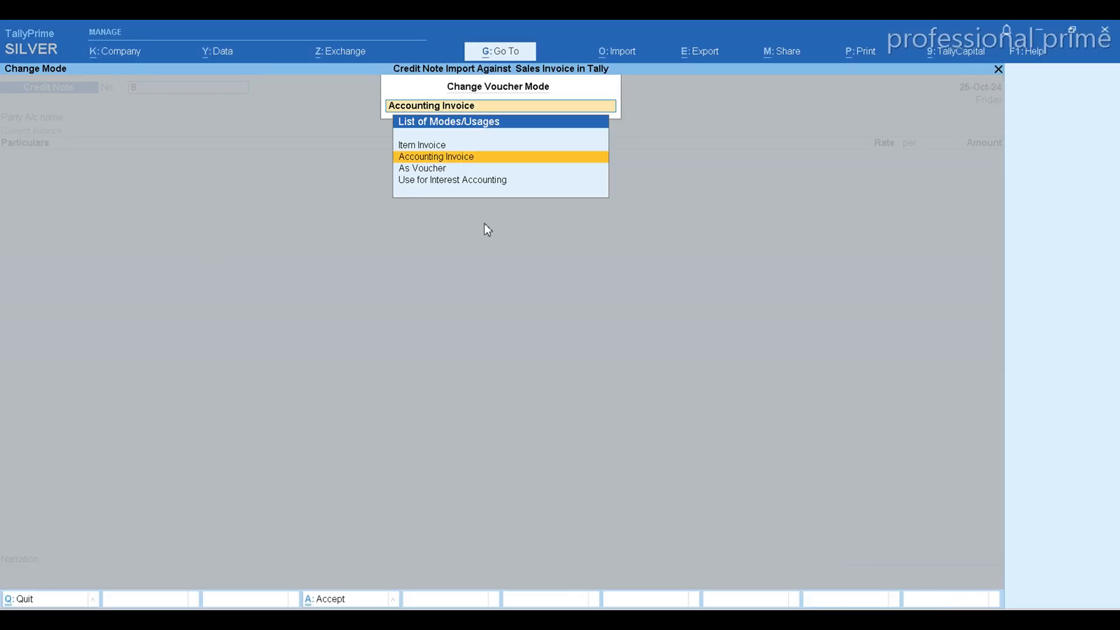
In TallyPrime, keep Accounting Invoice as the voucher mode and switch back to Excel
key(Return)
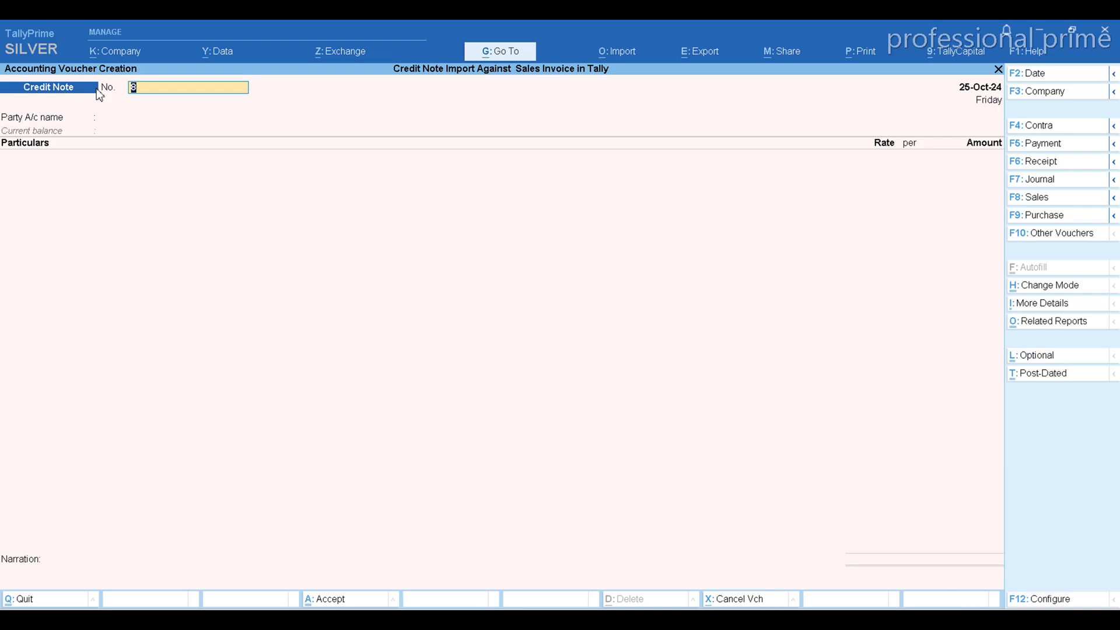
key(ctrl)
key(alt+Tab)
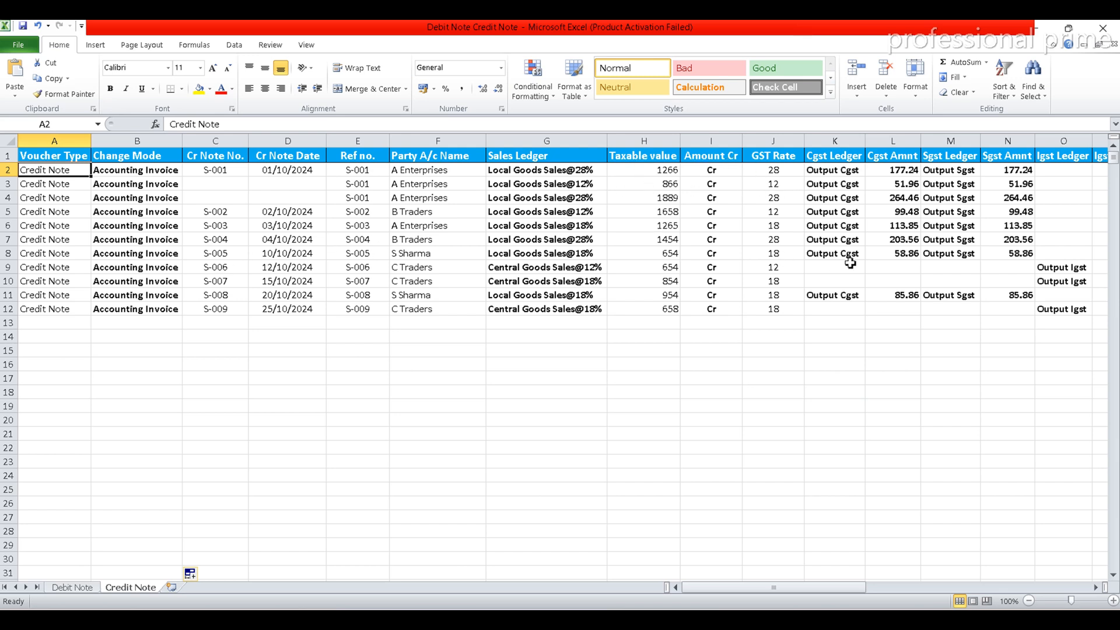
Examine the row 2 values and formulas from Sales Ledger through Type of ref, including the CGST and SGST ledgers and amounts
click(543, 158)
click(543, 170)
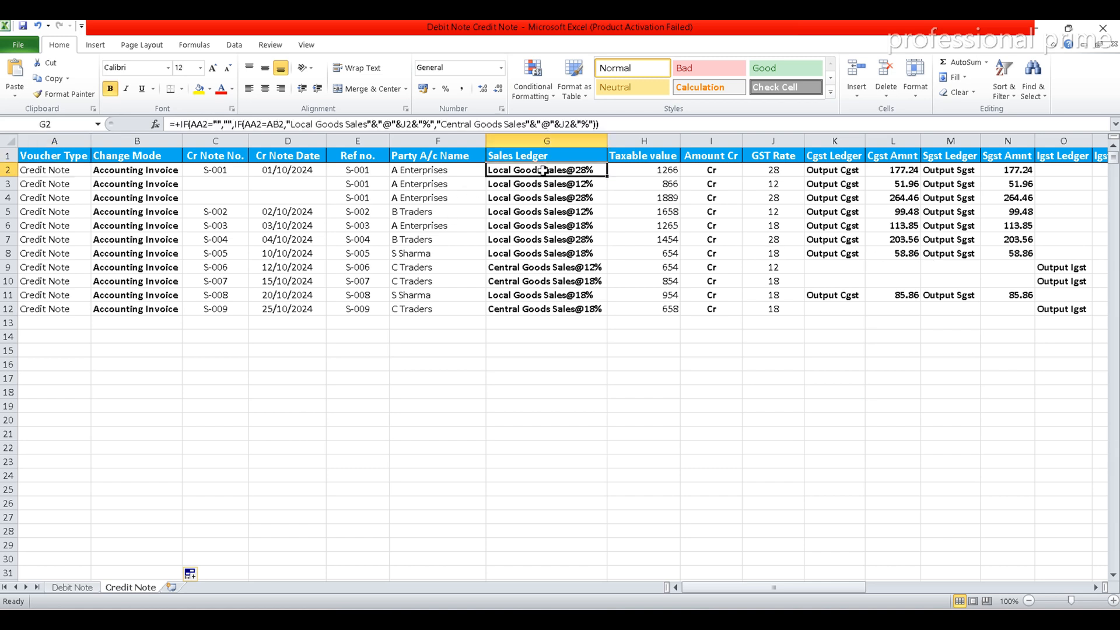
click(675, 170)
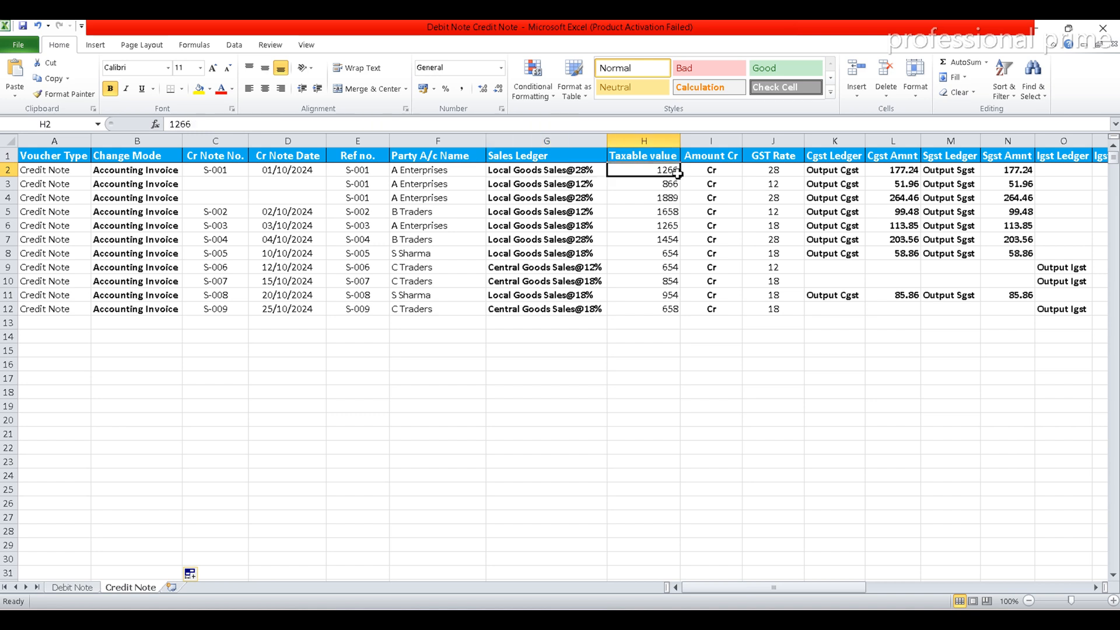
click(709, 171)
click(777, 171)
click(840, 170)
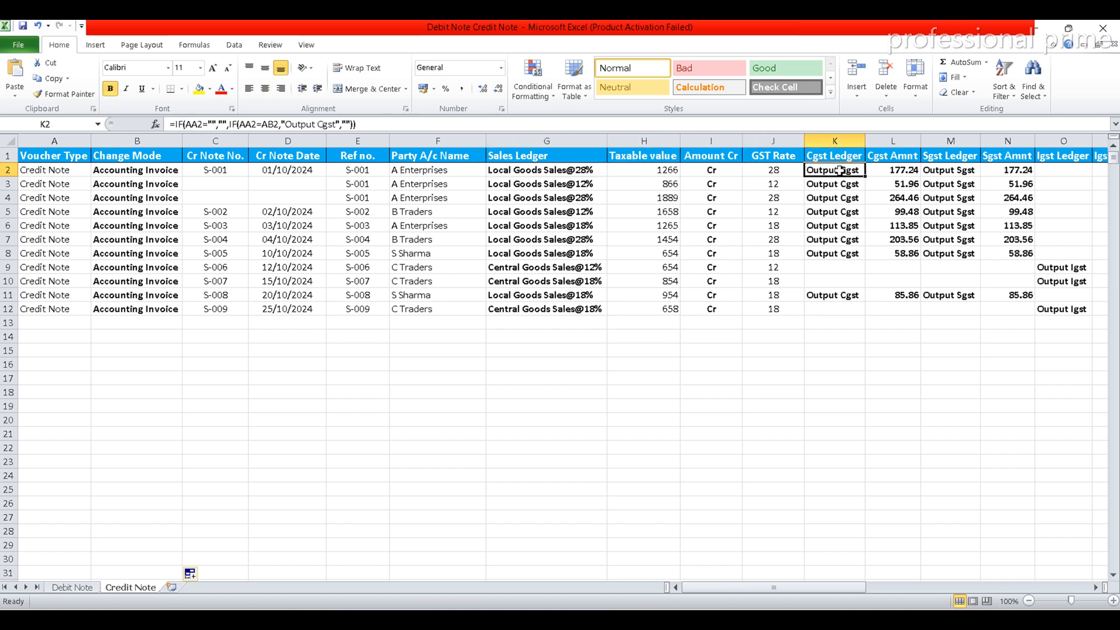
key(Right)
key(Right)
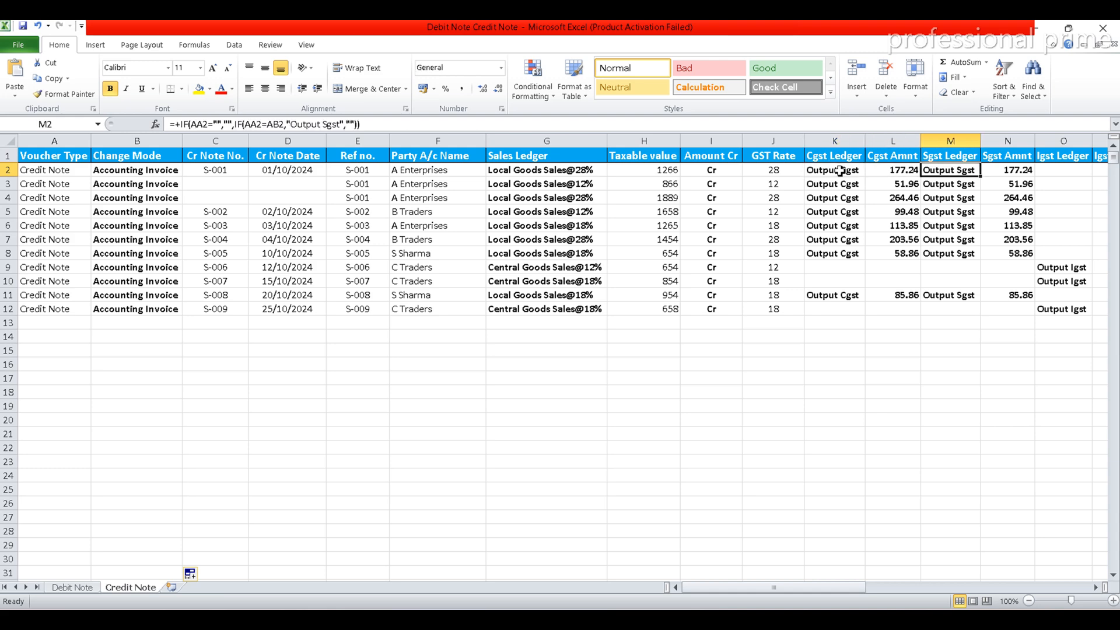
key(Right)
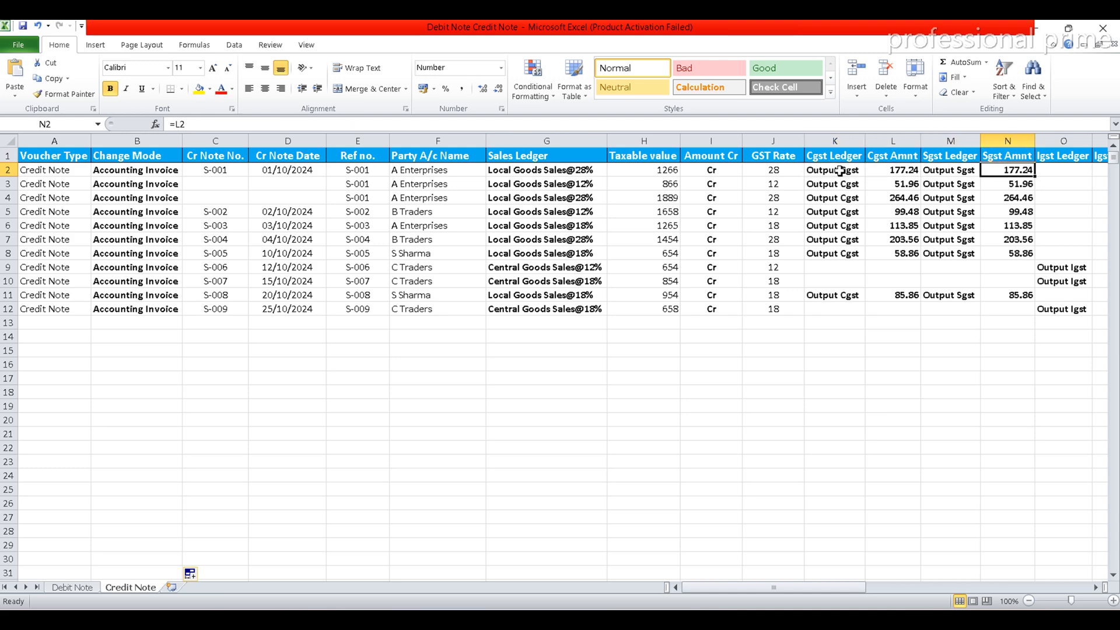
key(Right)
key(Right)
key(Right)
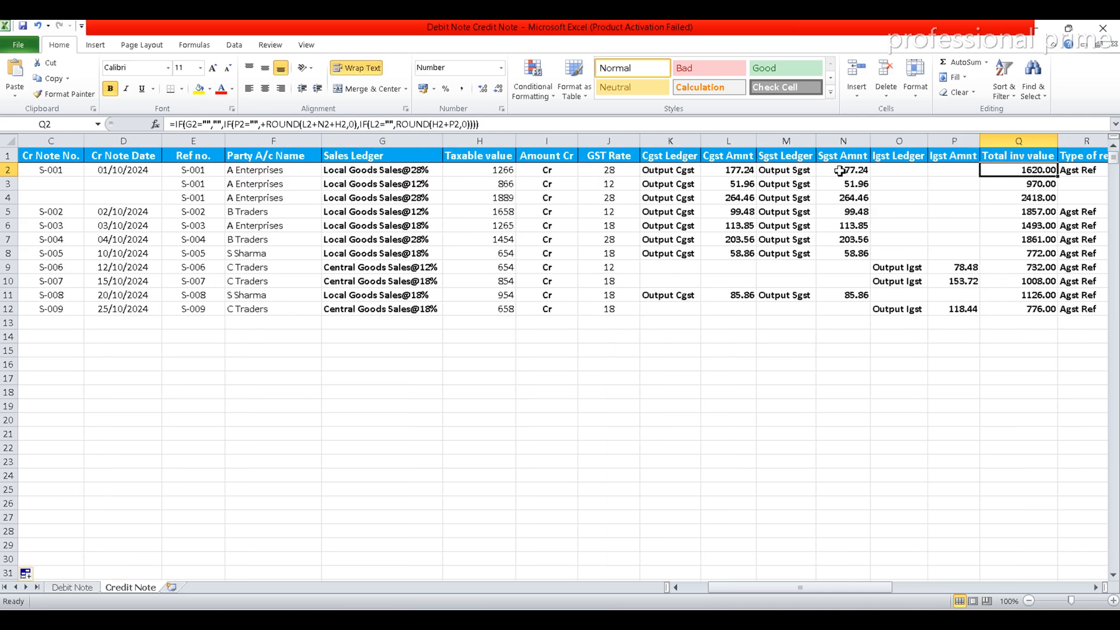
key(Right)
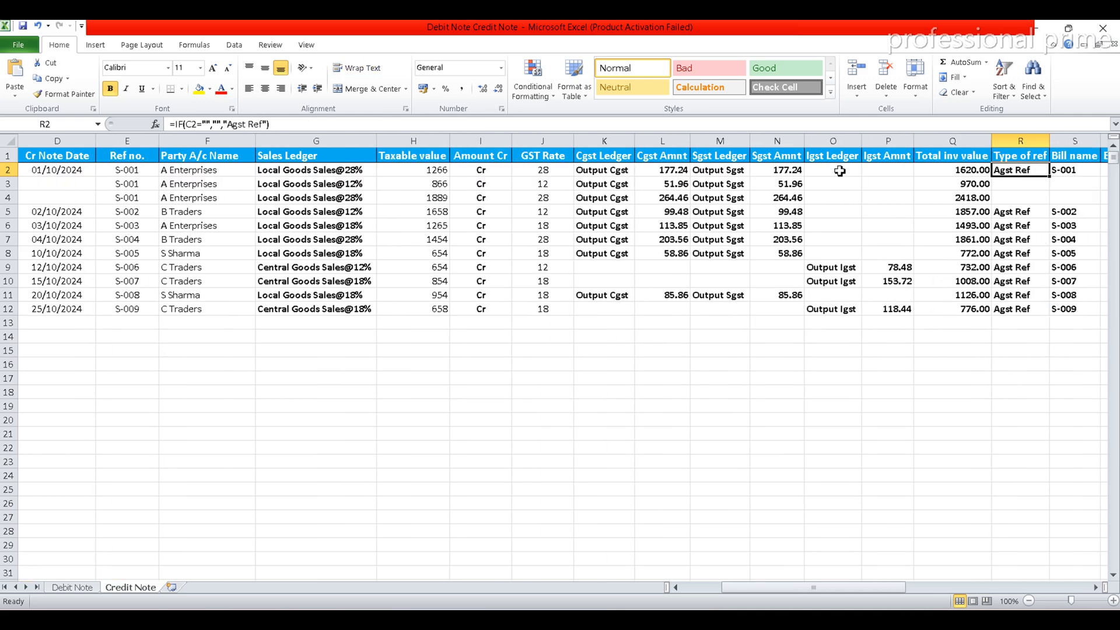
Examine the formulas for Total inv value in Q2, the unrounded total in AE2 and Round off Amount in AD2
drag(805, 589, 862, 587)
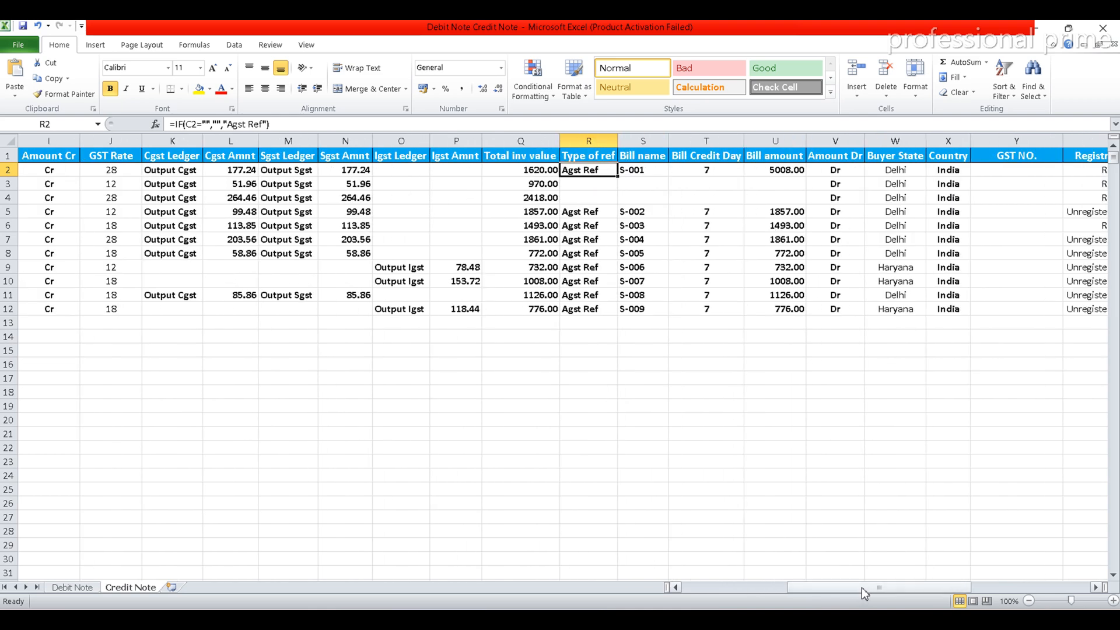
click(528, 155)
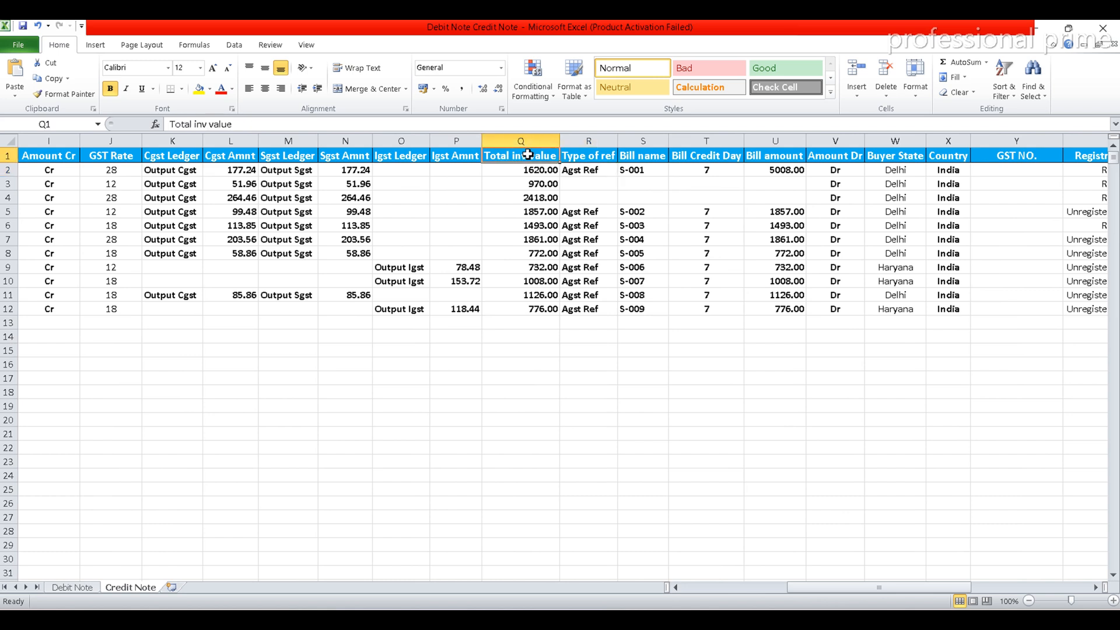
click(532, 171)
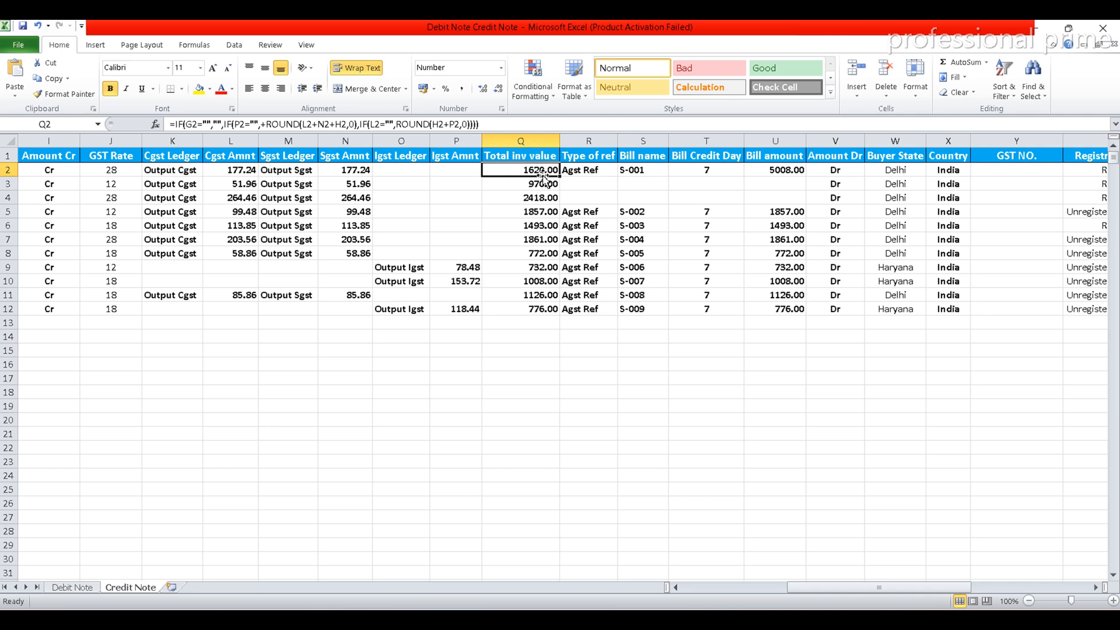
drag(801, 590, 933, 585)
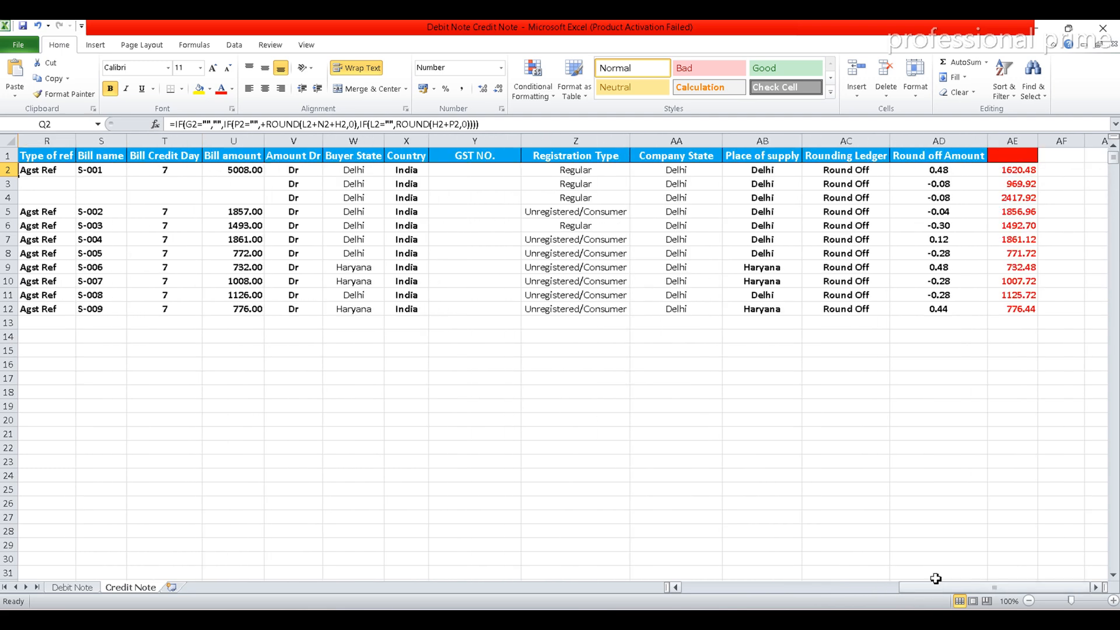
click(1033, 172)
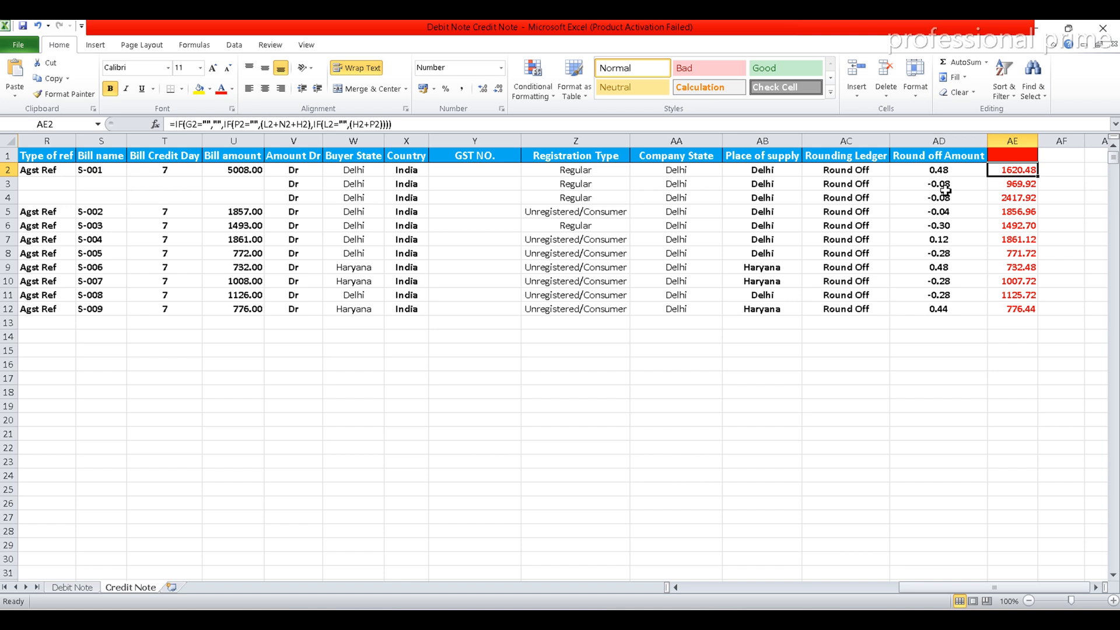
click(940, 172)
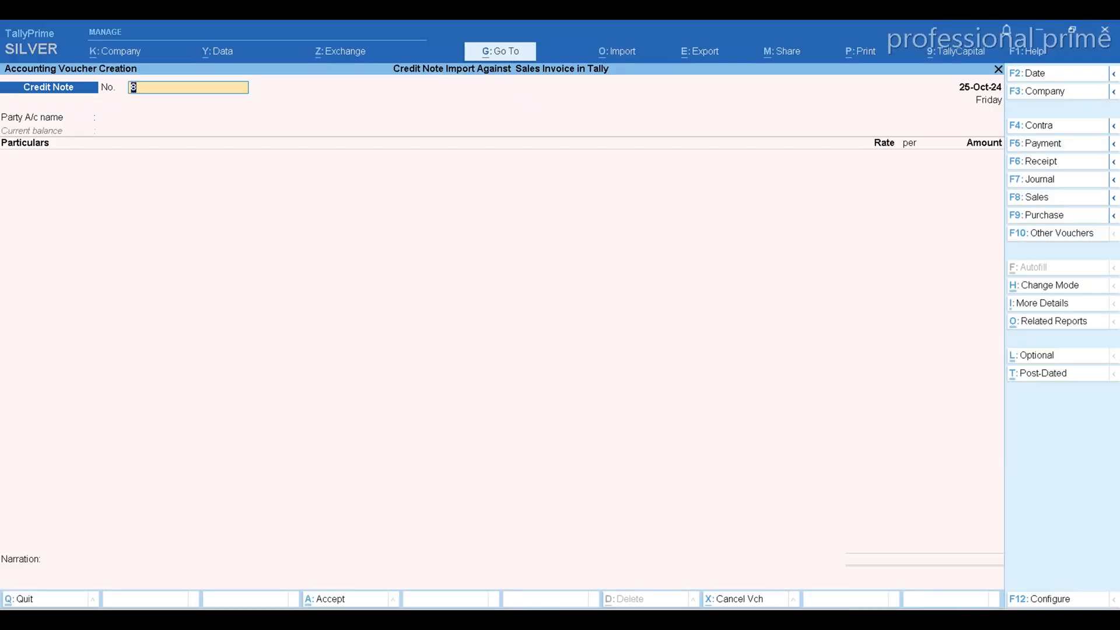
In TallyPrime, quit the Credit Note voucher and start creating an Excel mapping template for importing transactions
key(Escape)
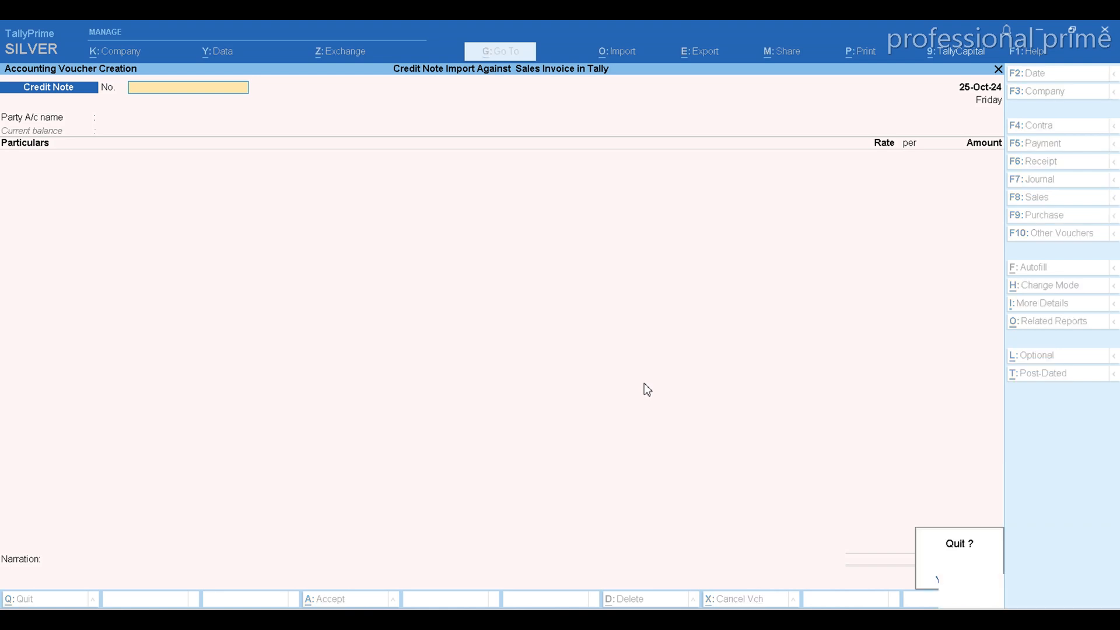
key(Return)
click(616, 51)
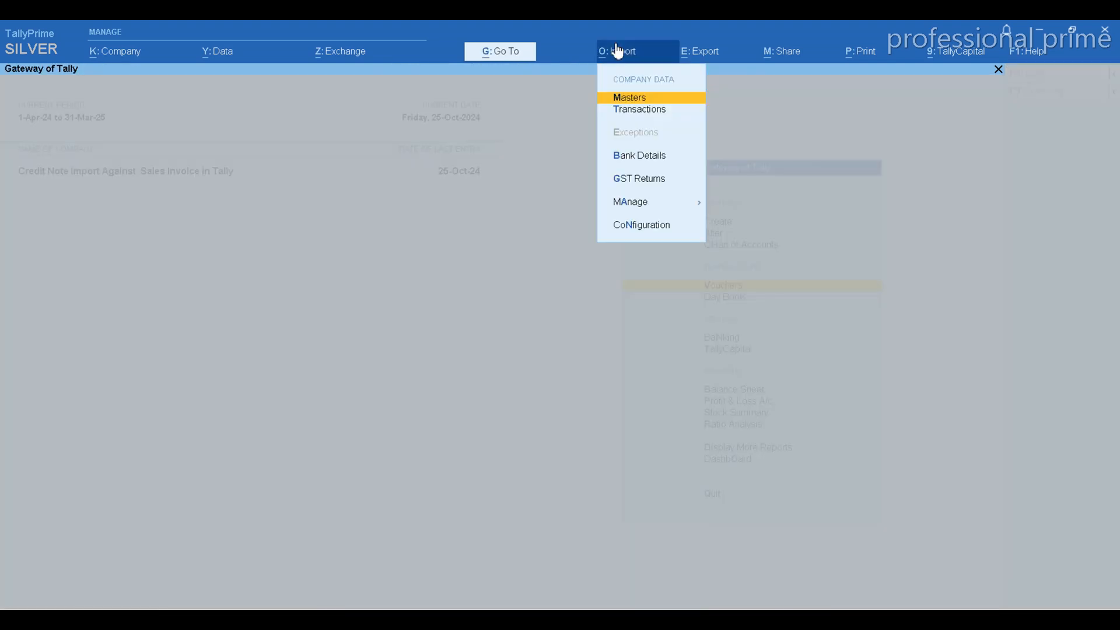
key(Down)
key(Down)
key(Down)
key(Down)
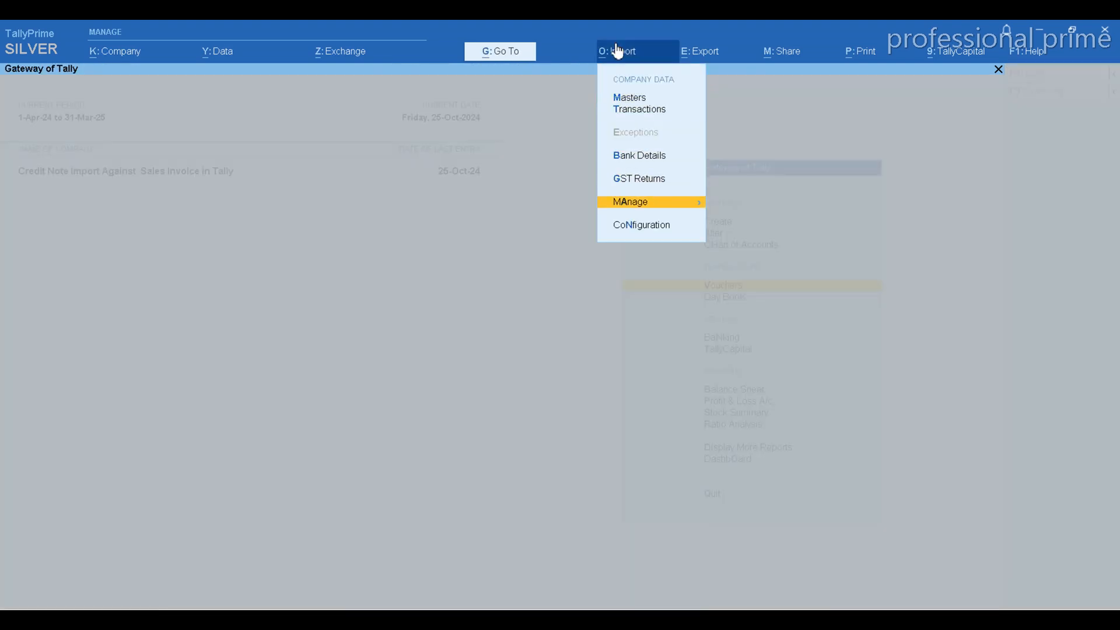
key(Return)
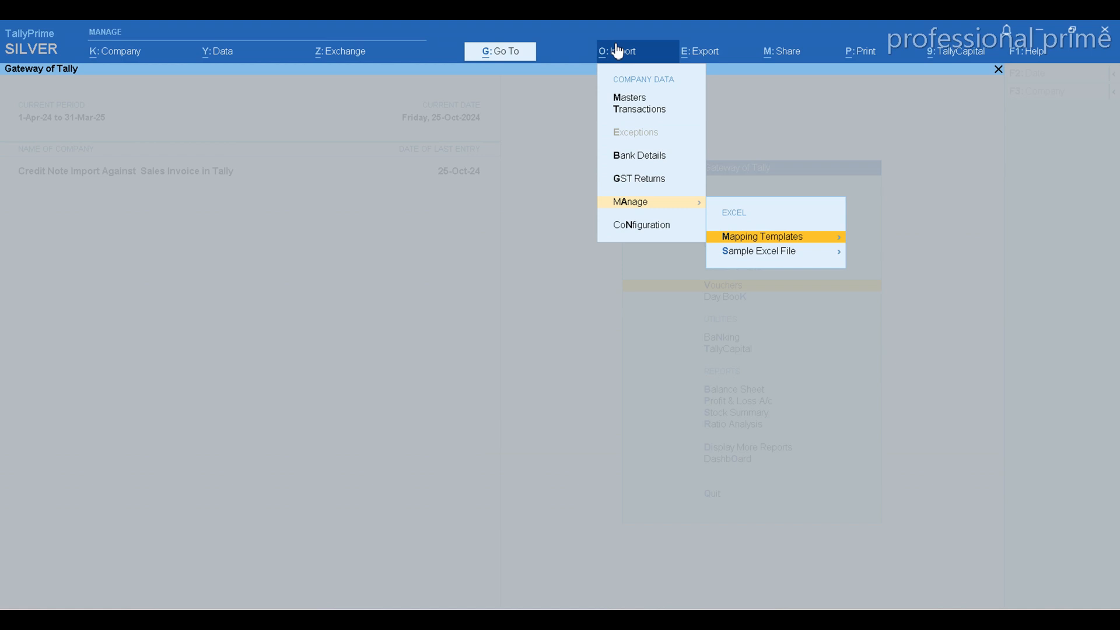
key(Return)
key(Down)
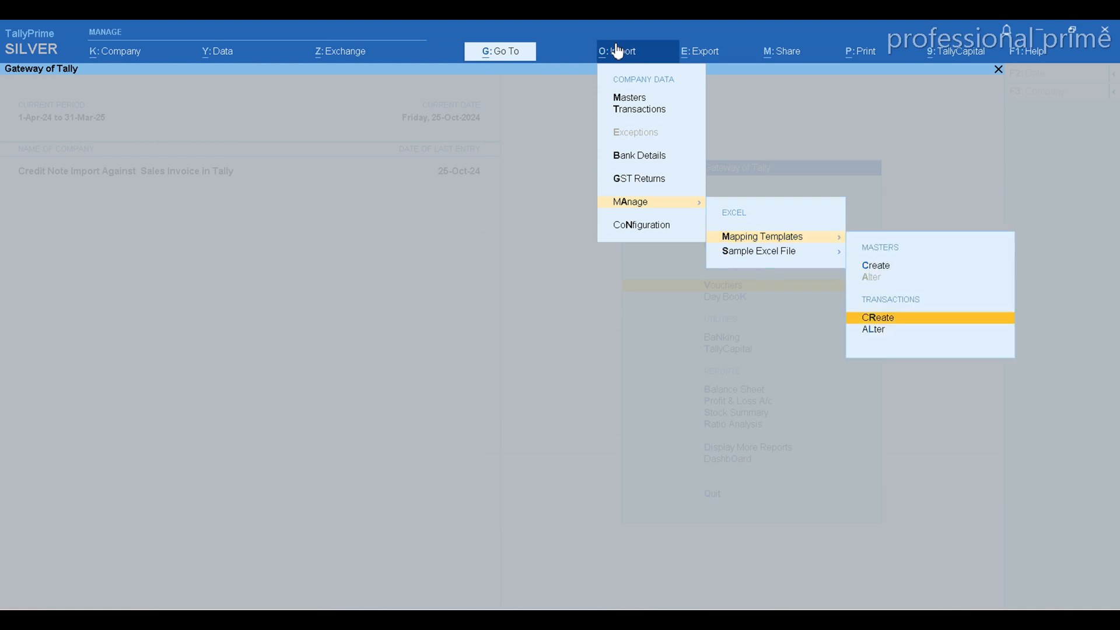
click(908, 321)
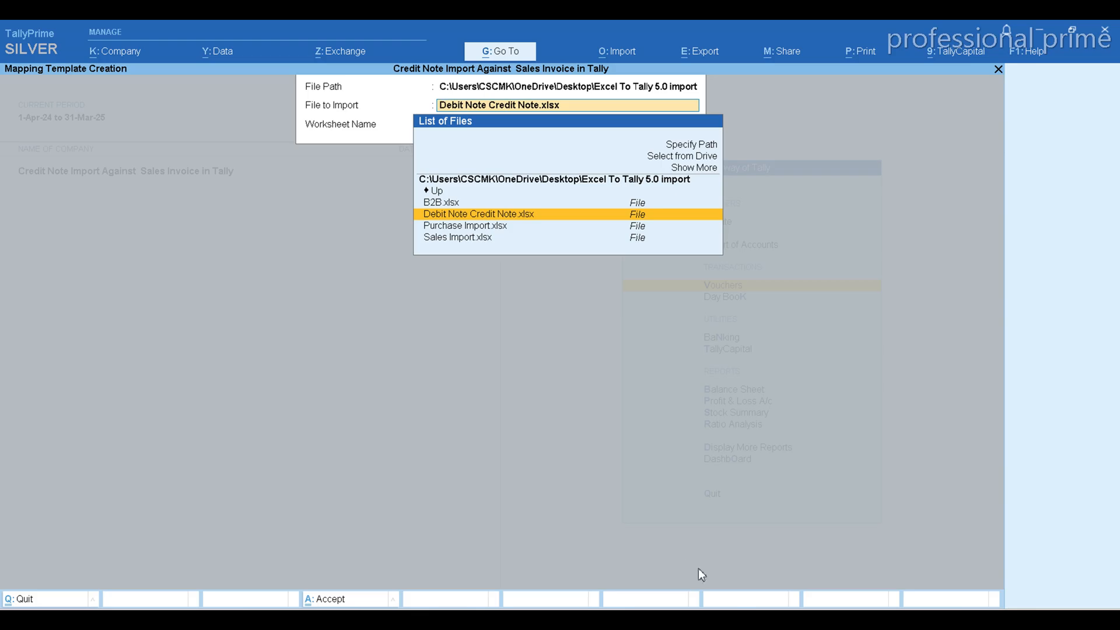
Select Debit Note Credit Note.xlsx as the file to import, checking the file and Credit Note worksheet names against Excel
click(514, 619)
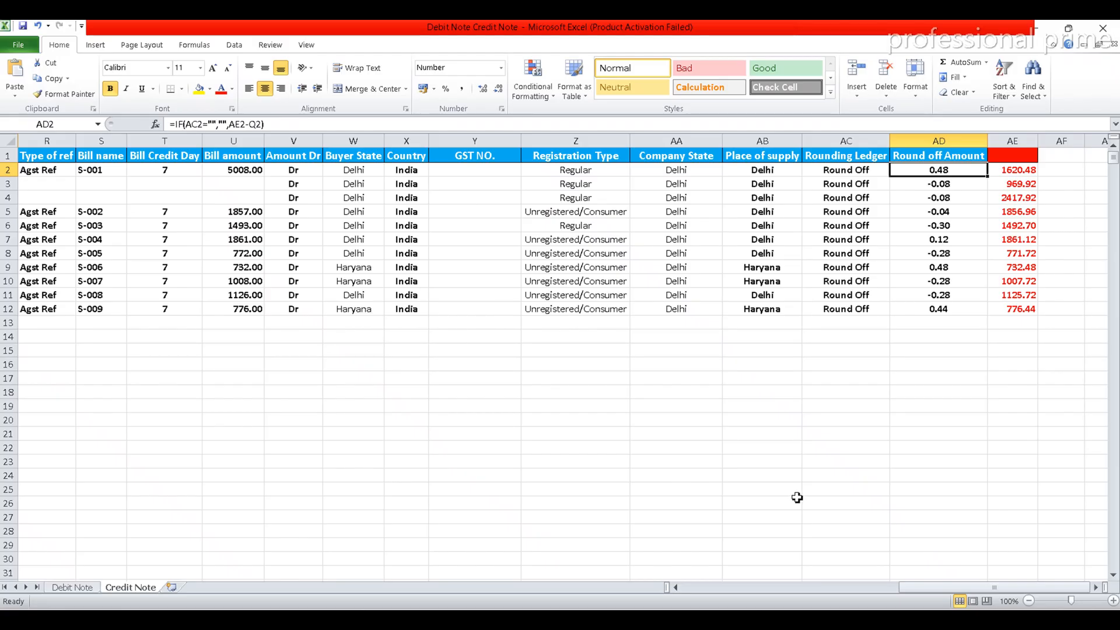
click(722, 620)
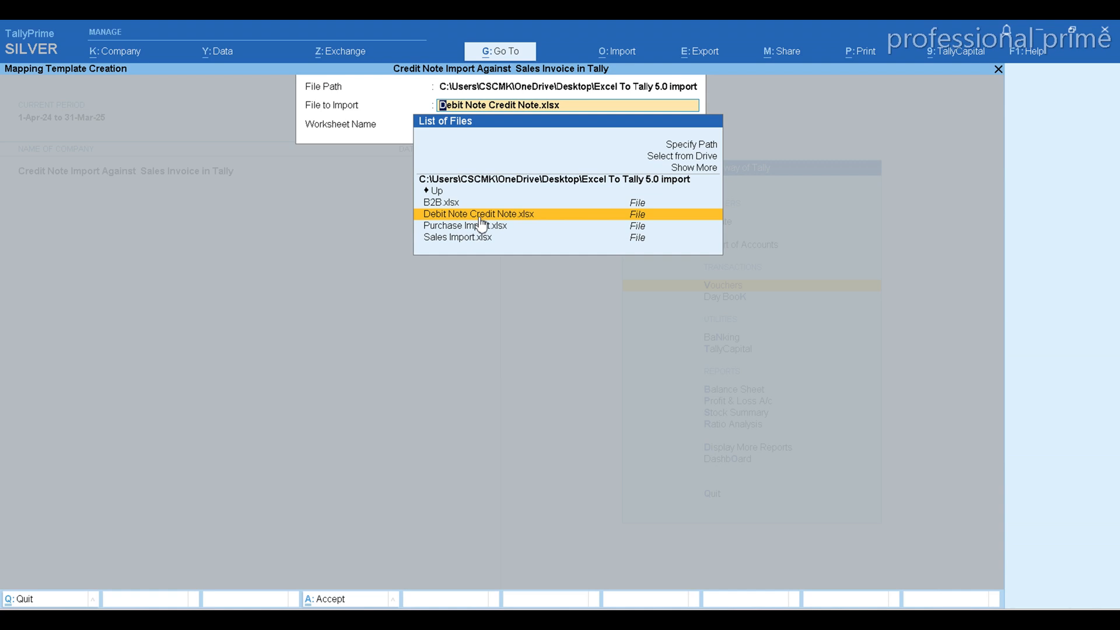
click(515, 215)
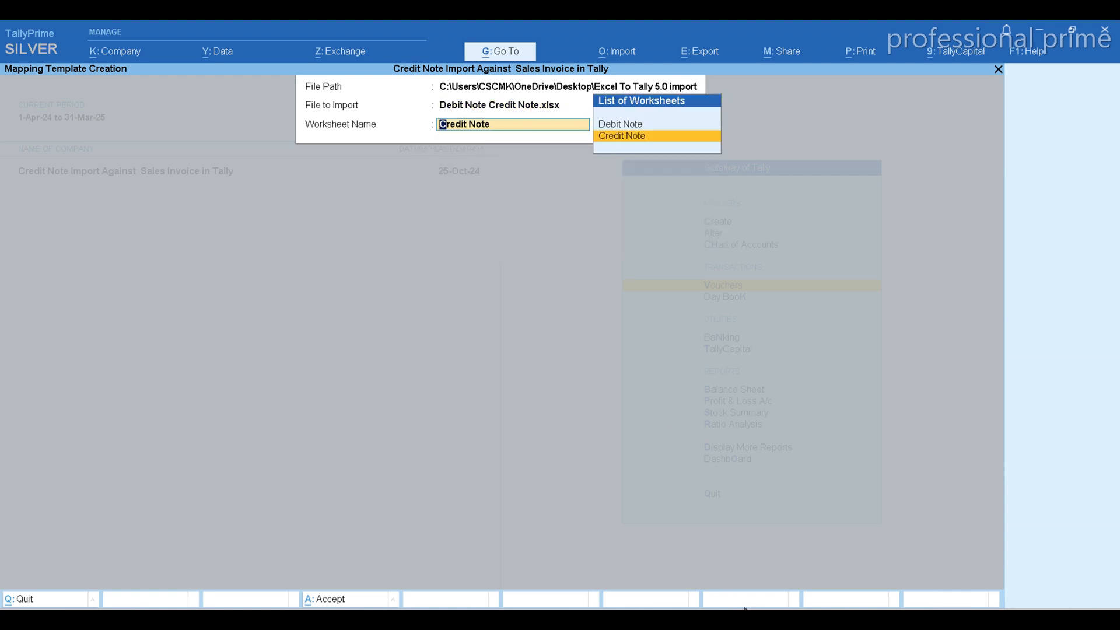
key(alt+Tab)
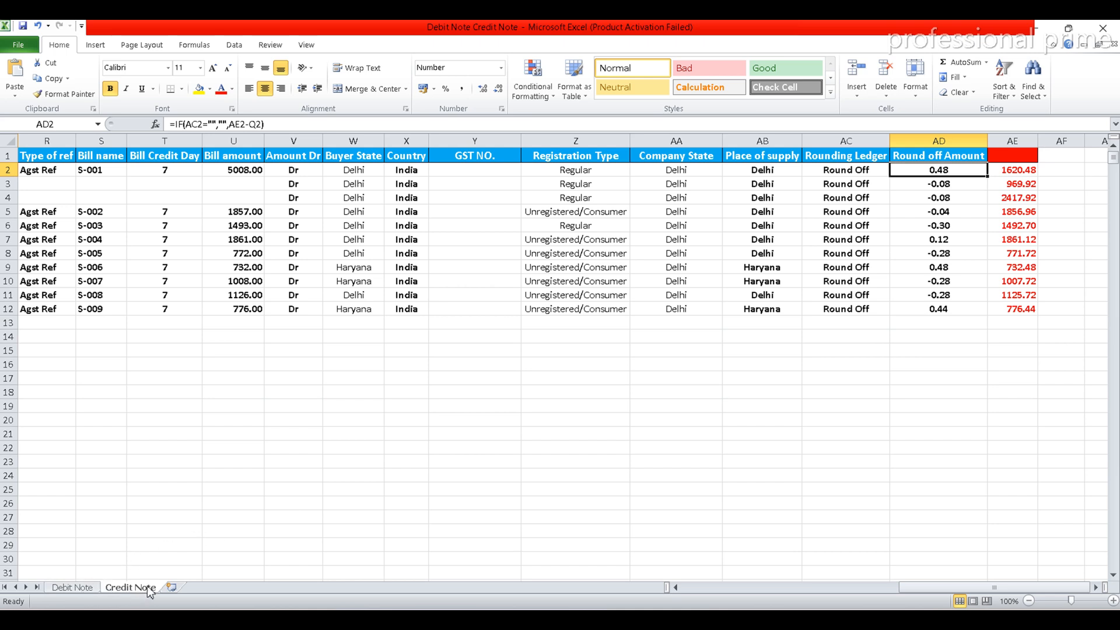
key(alt+Tab)
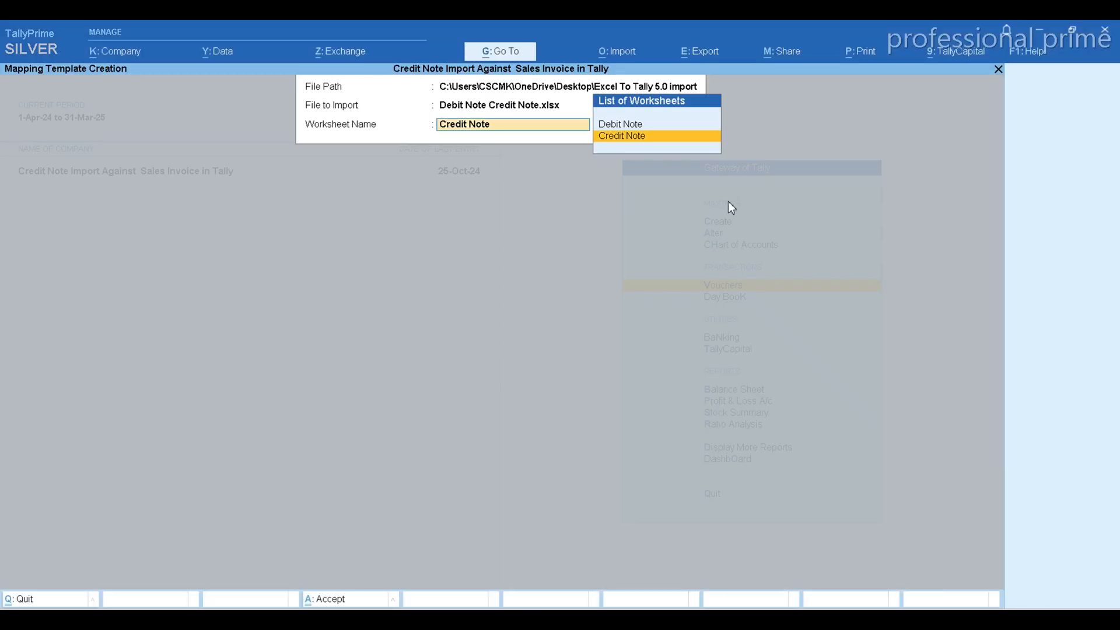
Select the Credit Note worksheet and set up a mapping template for This Company named Credit Note Import, with Accounting Vouchers as the voucher type
click(637, 139)
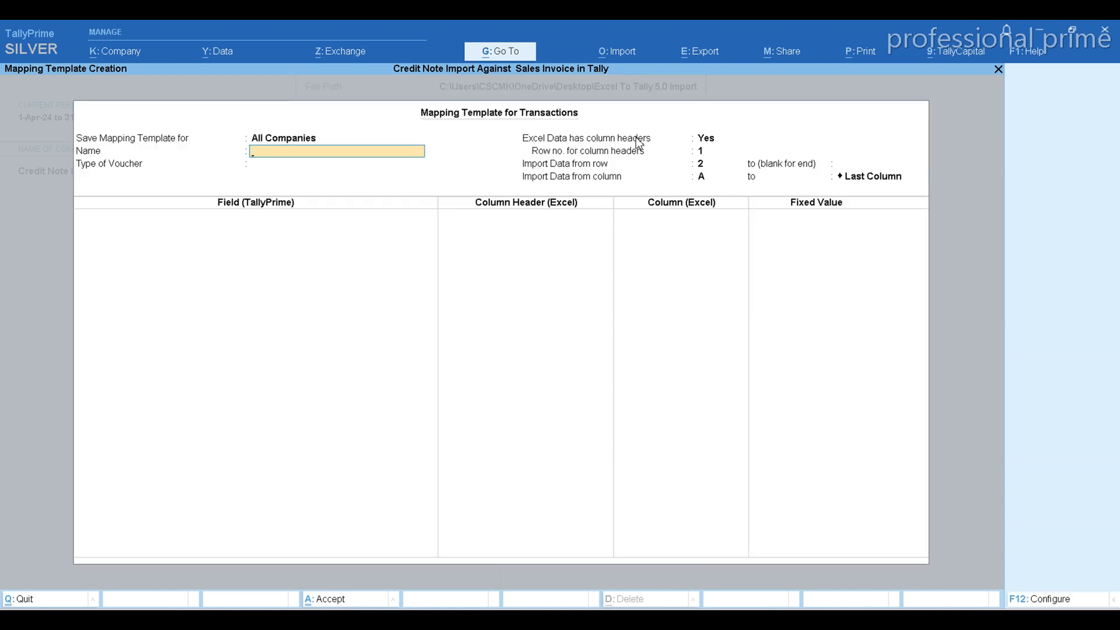
key(BackSpace)
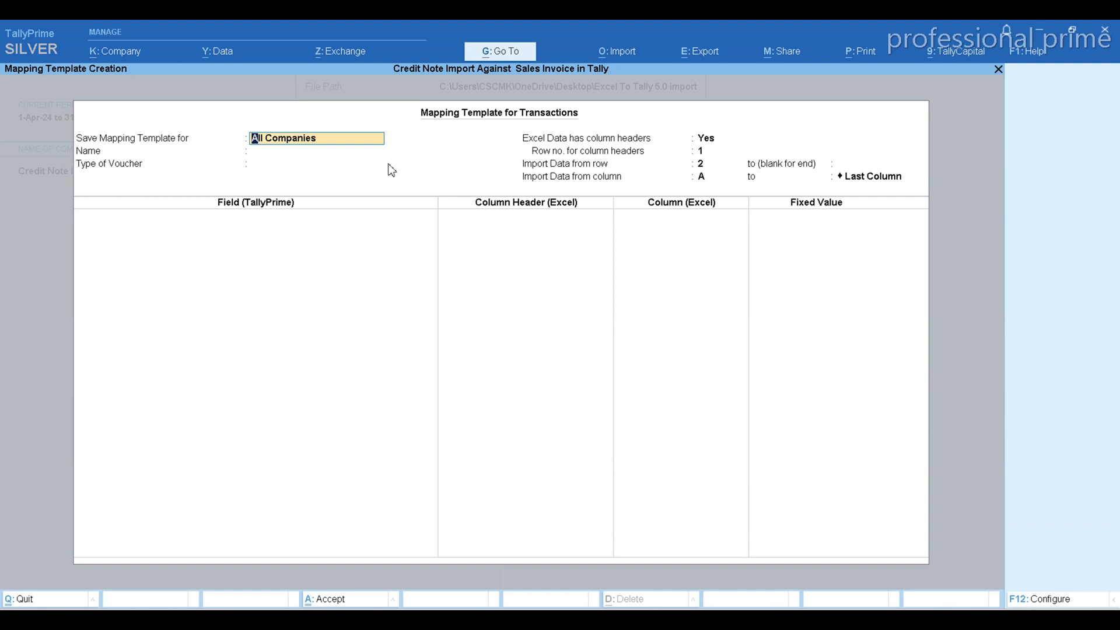
key(BackSpace)
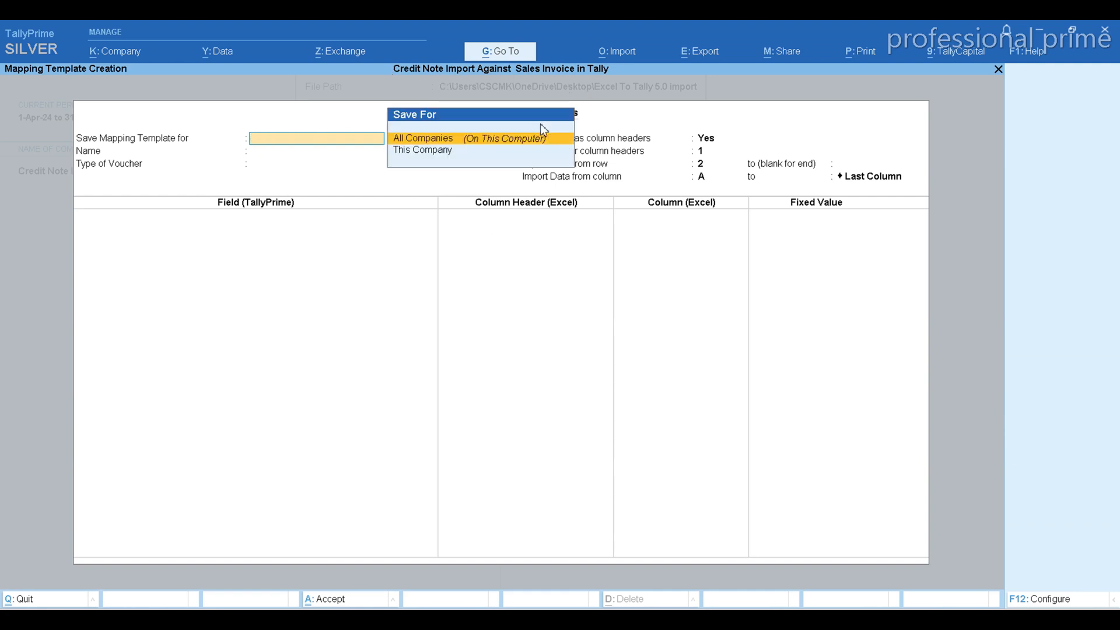
key(Down)
key(Return)
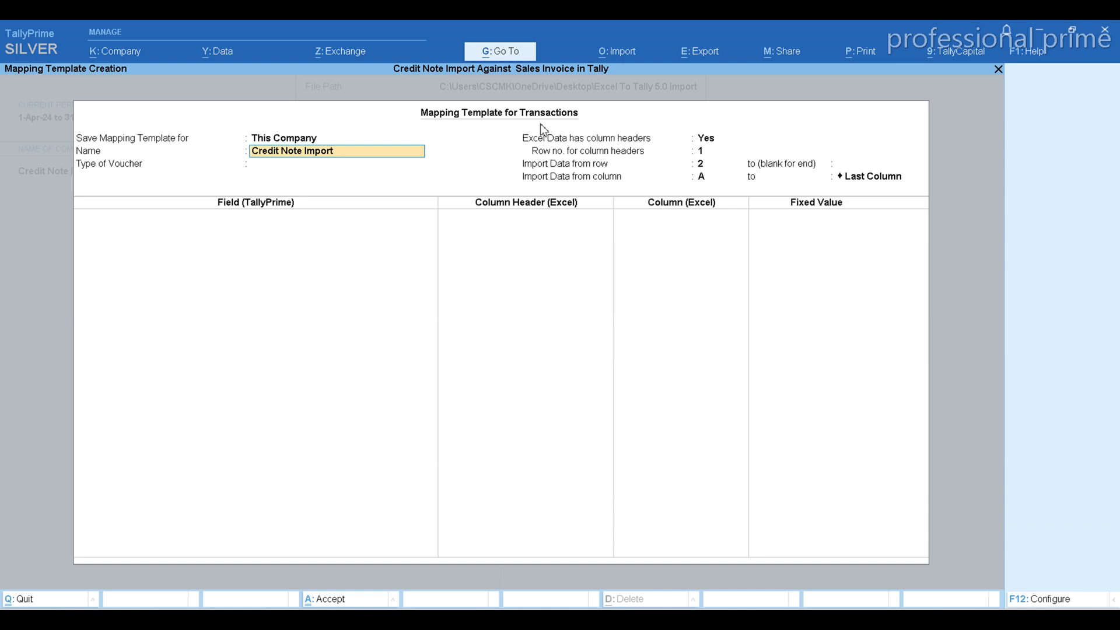
key(Return)
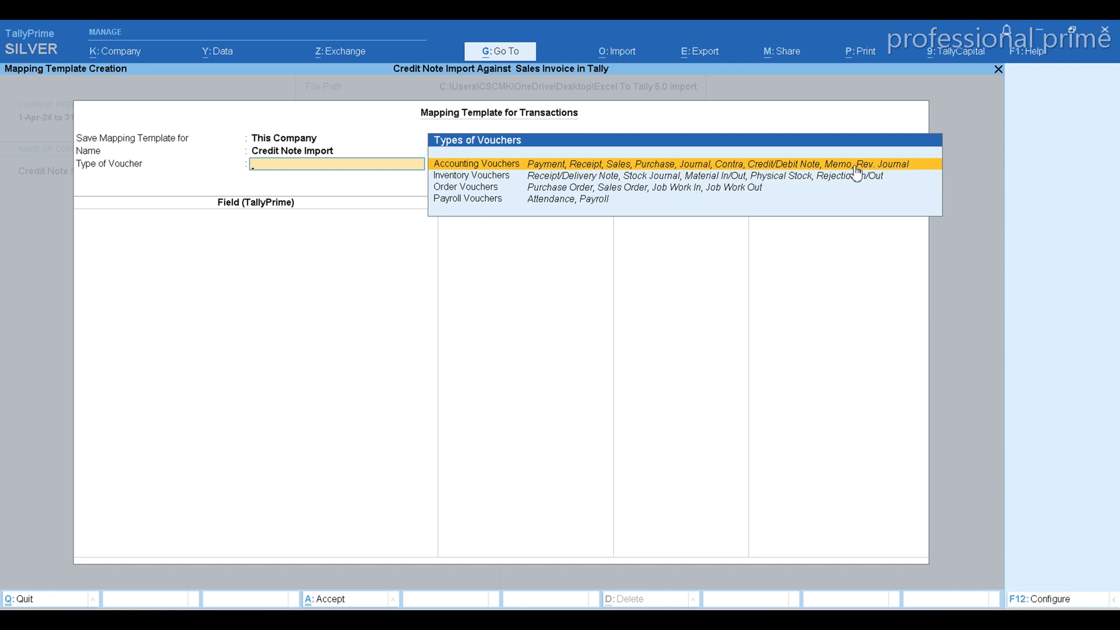
click(513, 166)
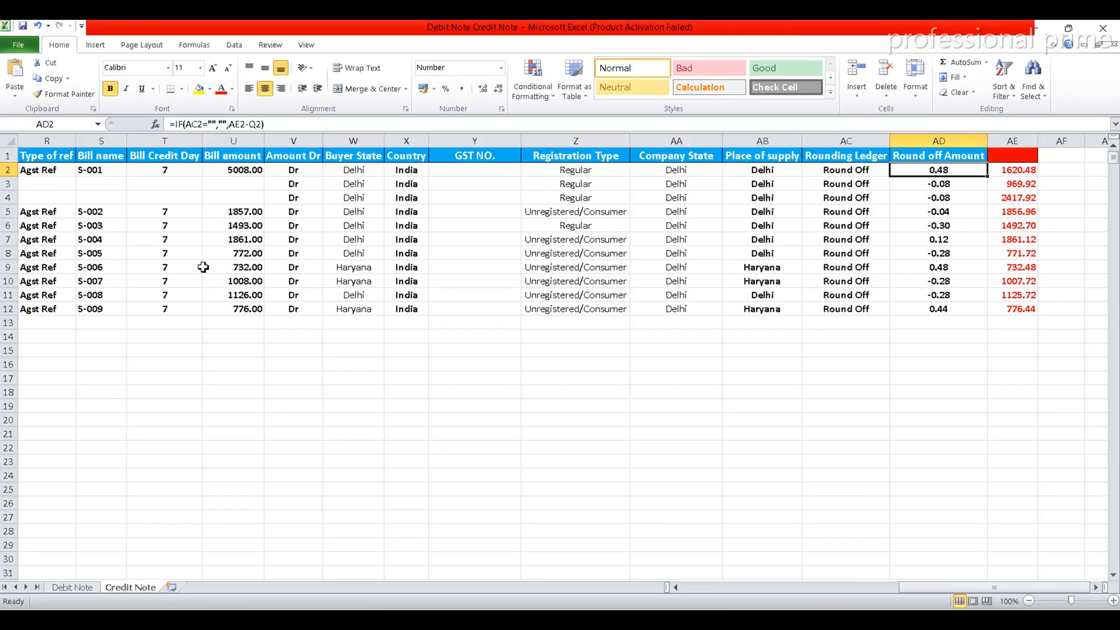
Check the Excel sheet's columns, return to TallyPrime and map the Change Mode field to the Change Mode column header
click(691, 588)
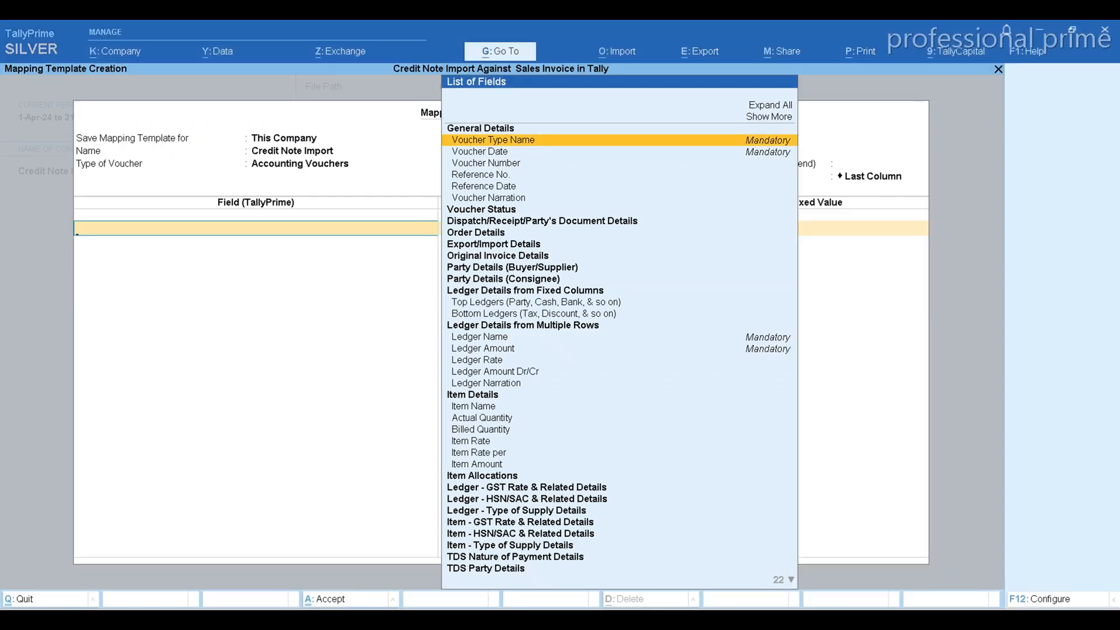
text(chna)
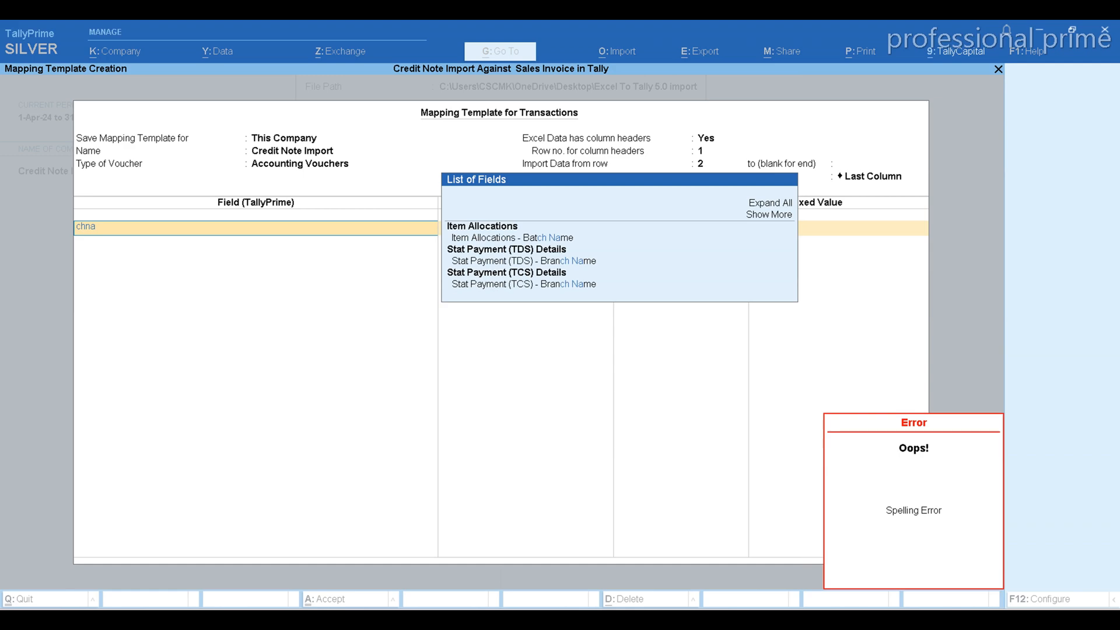
key(BackSpace)
key(BackSpace)
key(BackSpace)
key(BackSpace)
text(change)
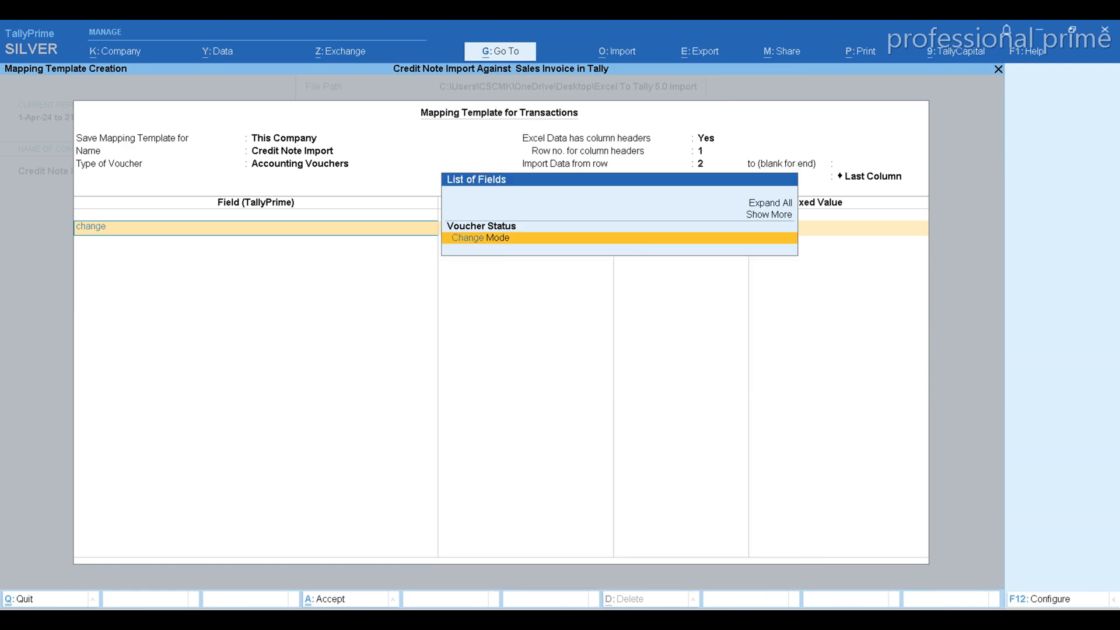
key(Return)
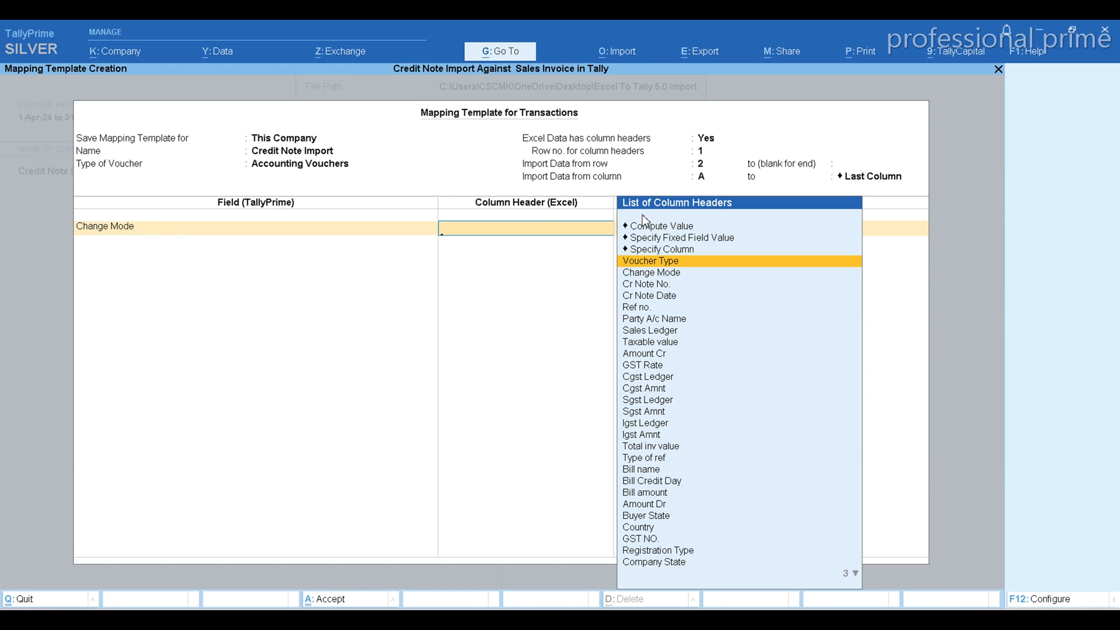
click(655, 276)
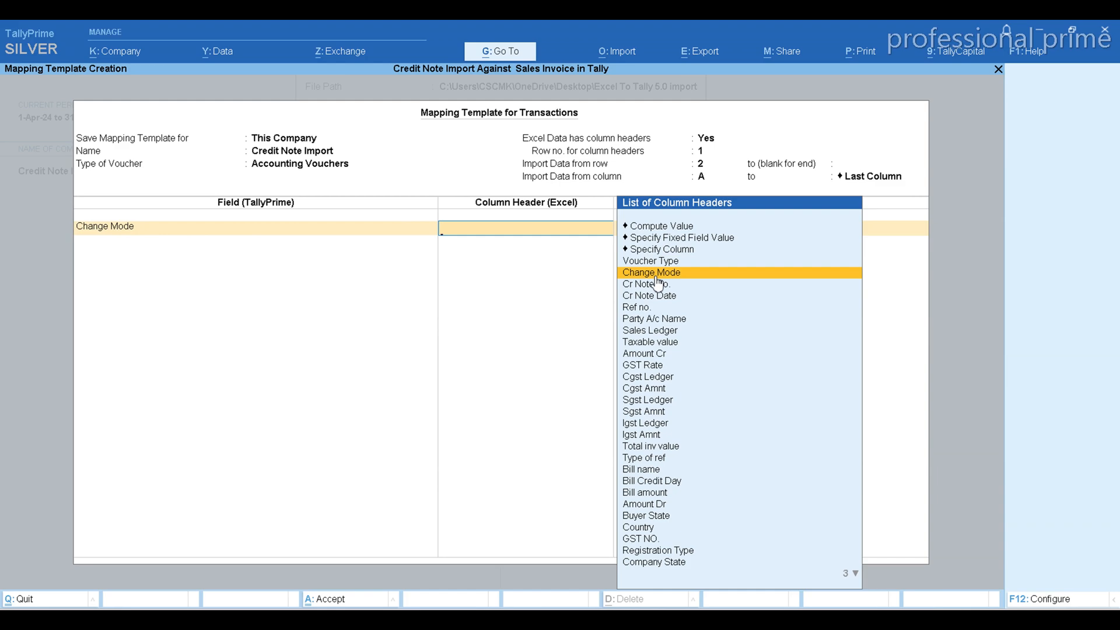
key(Return)
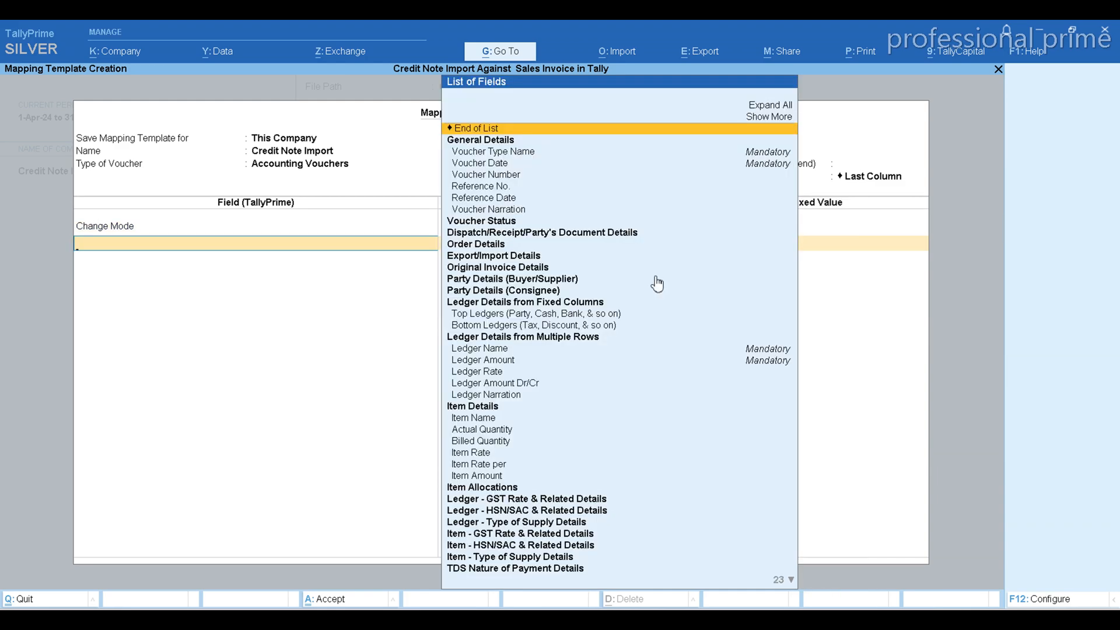
Map the Voucher Type Name field to the Voucher Type column header after checking the Excel sheet
key(alt+Tab)
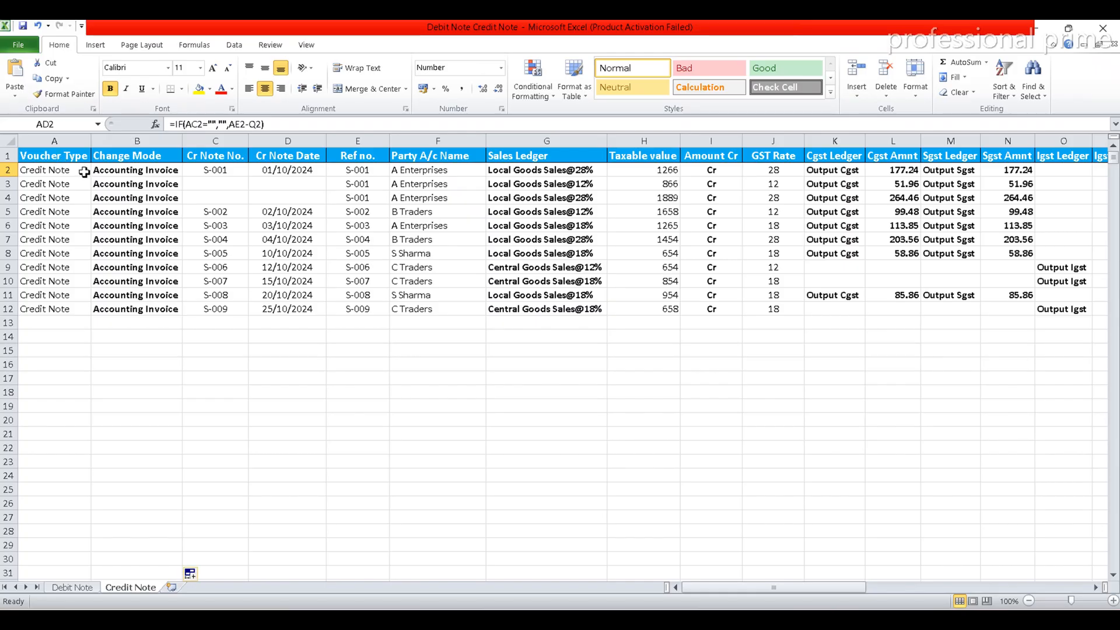
key(alt+Tab)
key(Down)
key(Down)
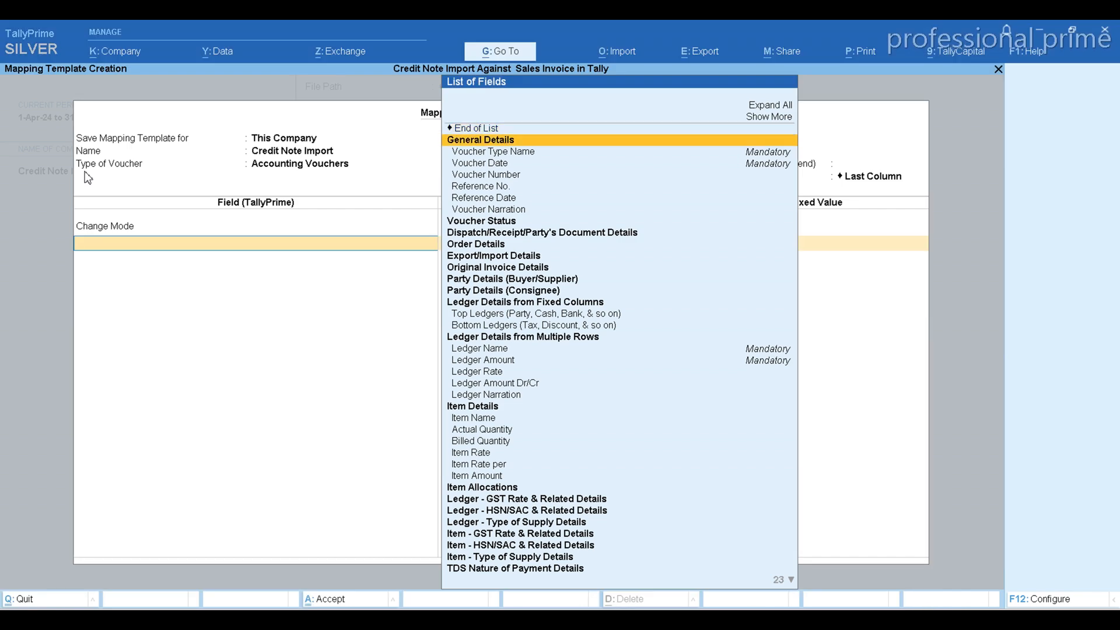
key(Return)
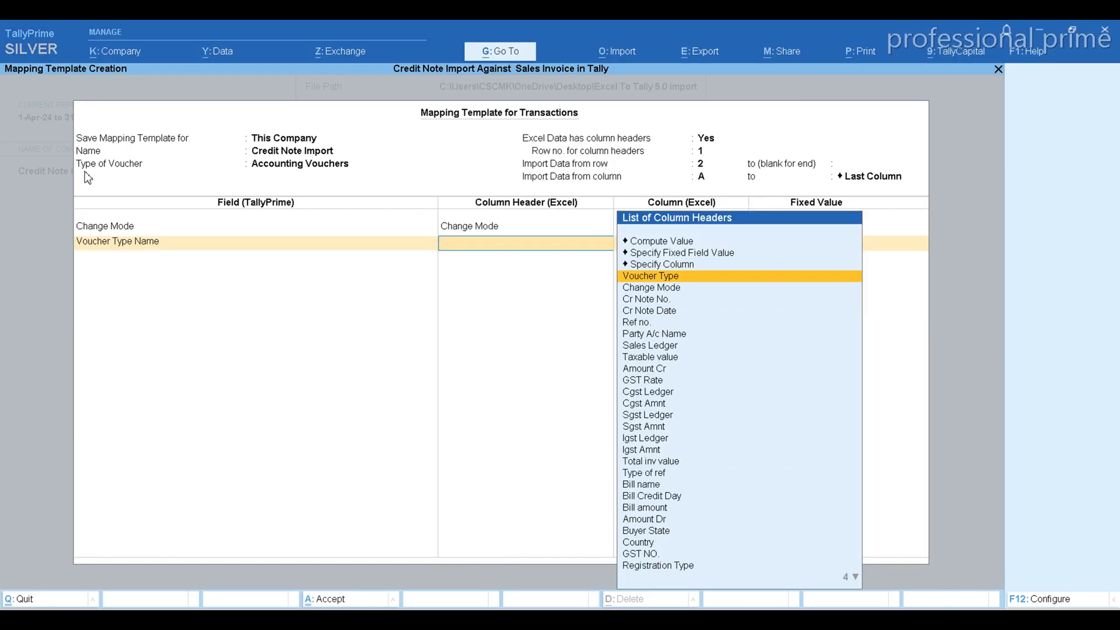
key(Return)
Map the Voucher Date field to the Cr Note Date column header, checking the header name in Excel
key(Down)
key(Down)
key(Down)
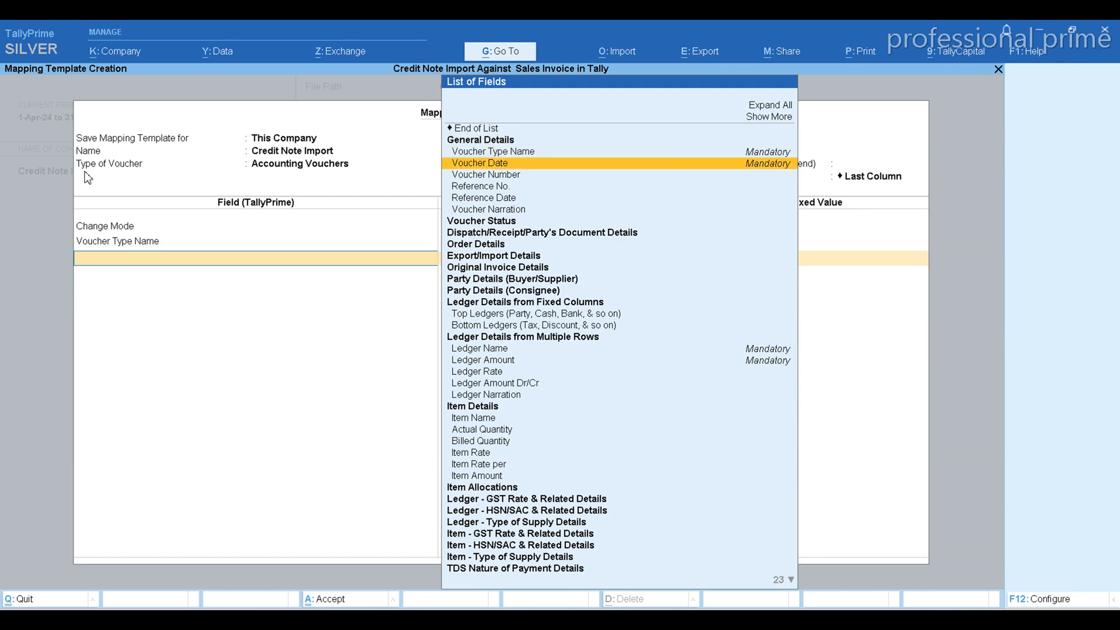
key(Return)
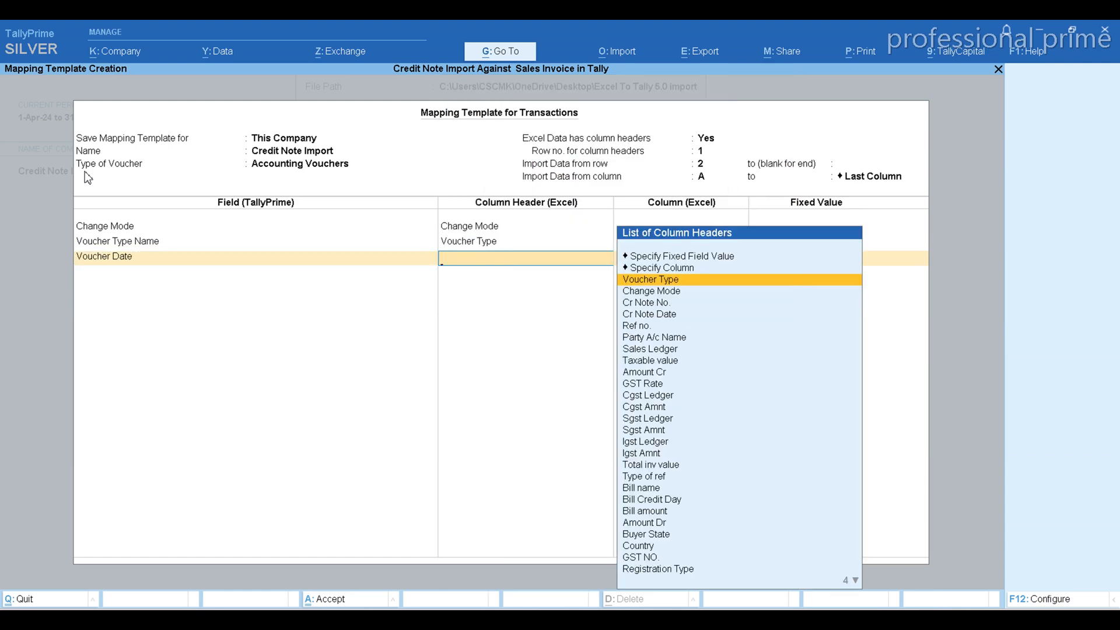
key(alt+Tab)
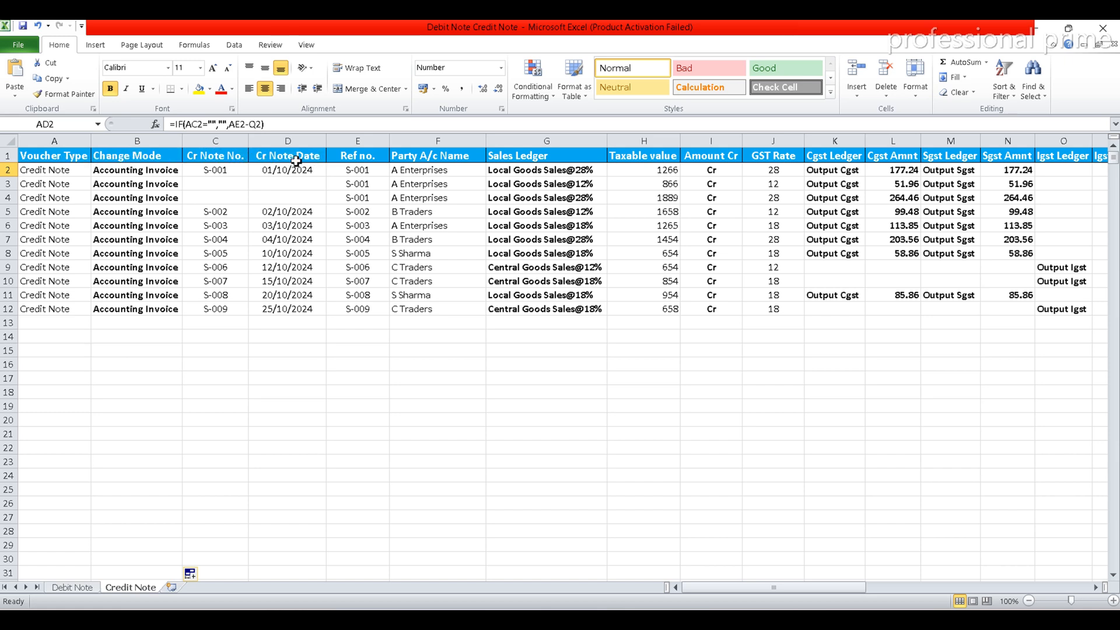
key(alt+Tab)
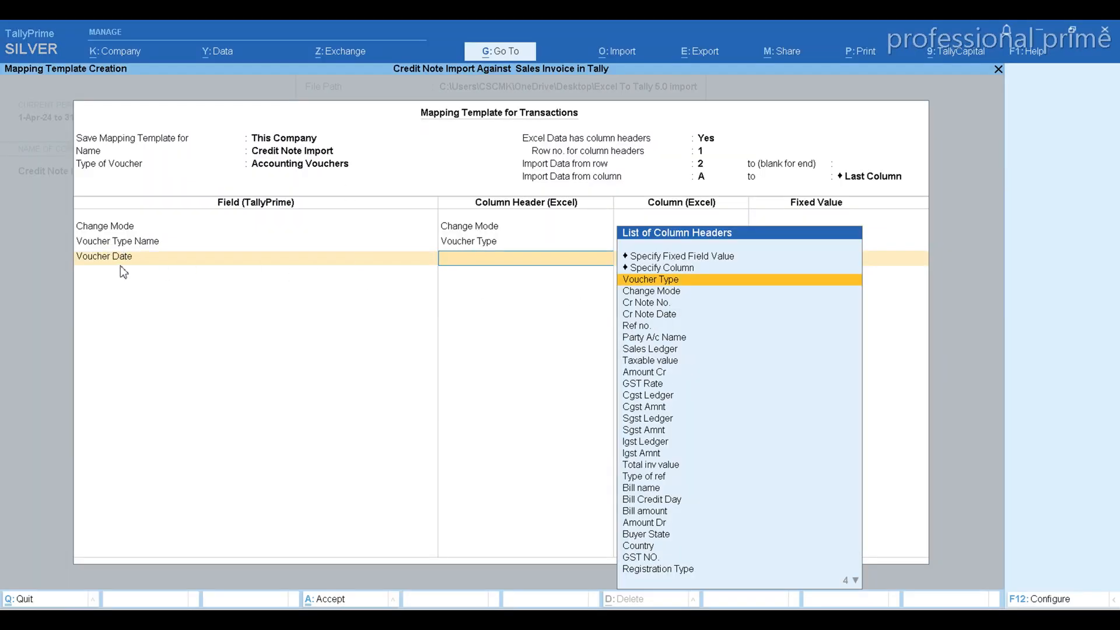
key(alt+Tab)
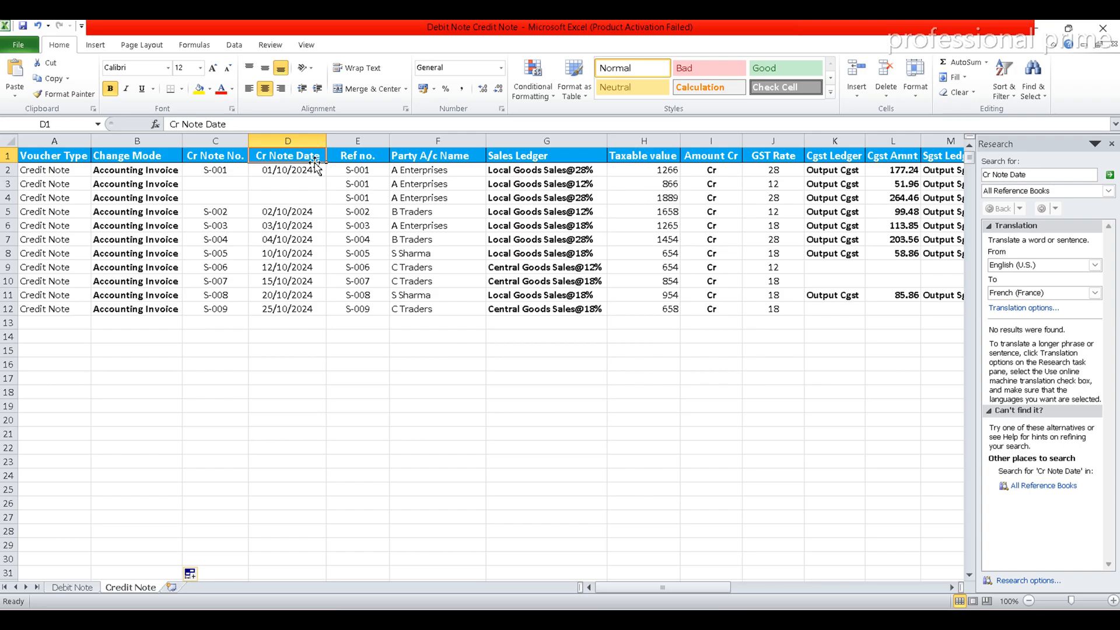
key(alt+Tab)
key(Down)
key(Down)
key(Down)
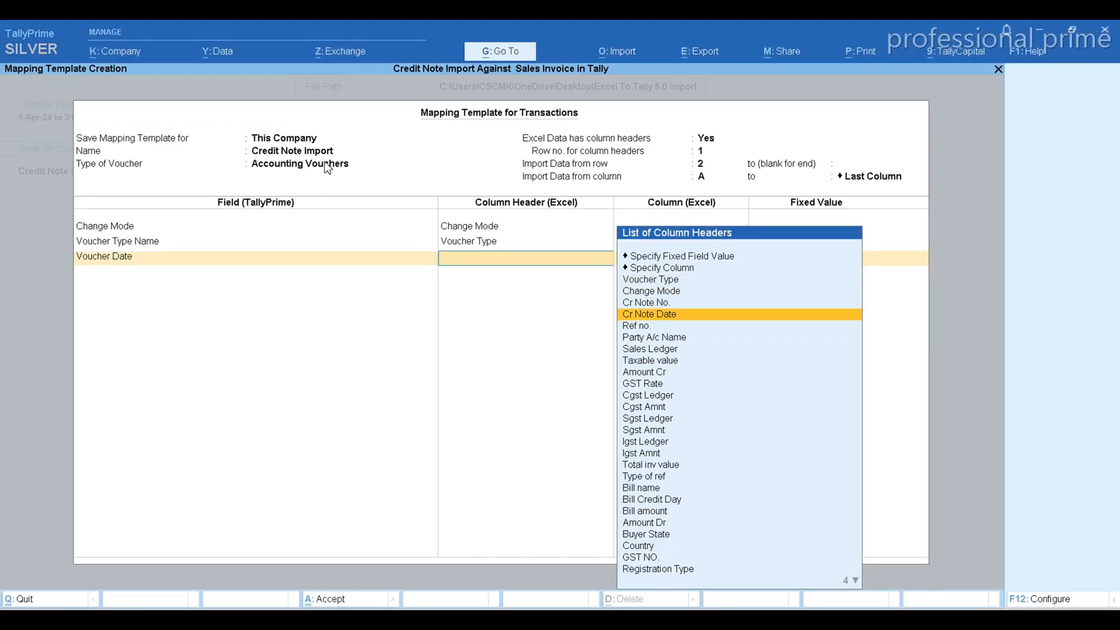
key(Return)
Map the Voucher Number field to the Cr Note No. column header, checking the header name in Excel
key(alt+Tab)
key(alt+Tab)
key(Down)
key(Down)
key(Down)
key(Down)
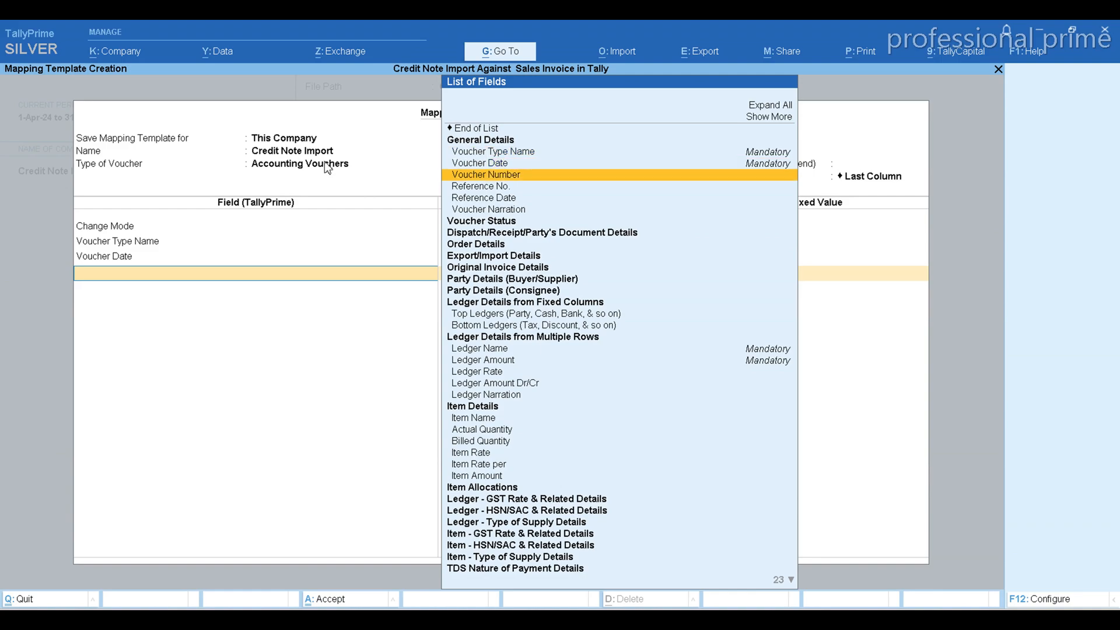
key(Return)
key(alt+Tab)
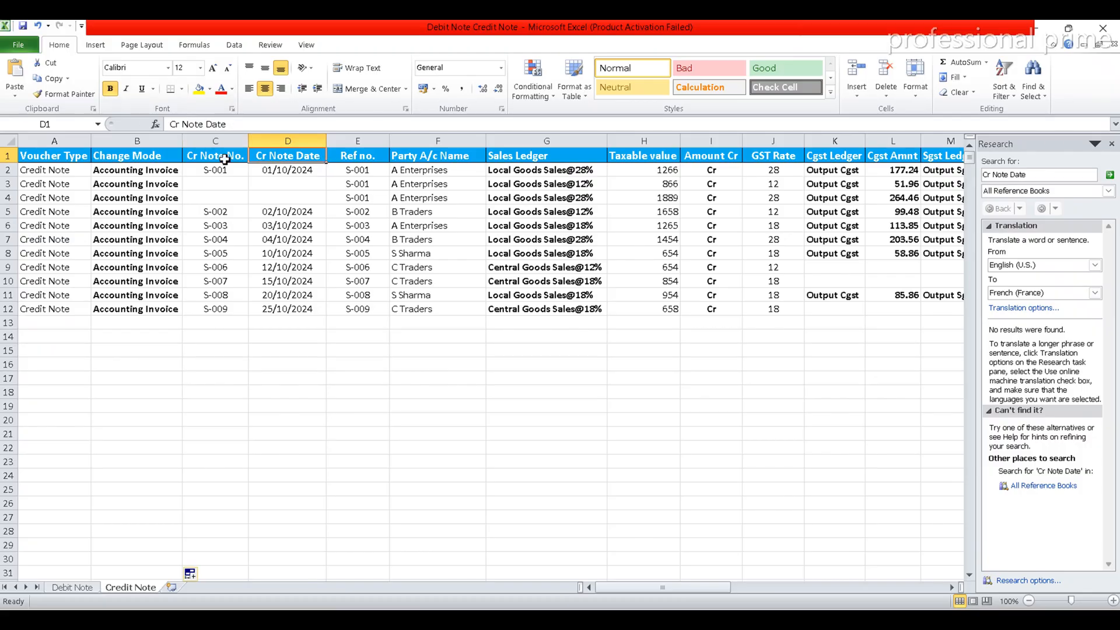
key(alt+Tab)
key(Down)
key(Down)
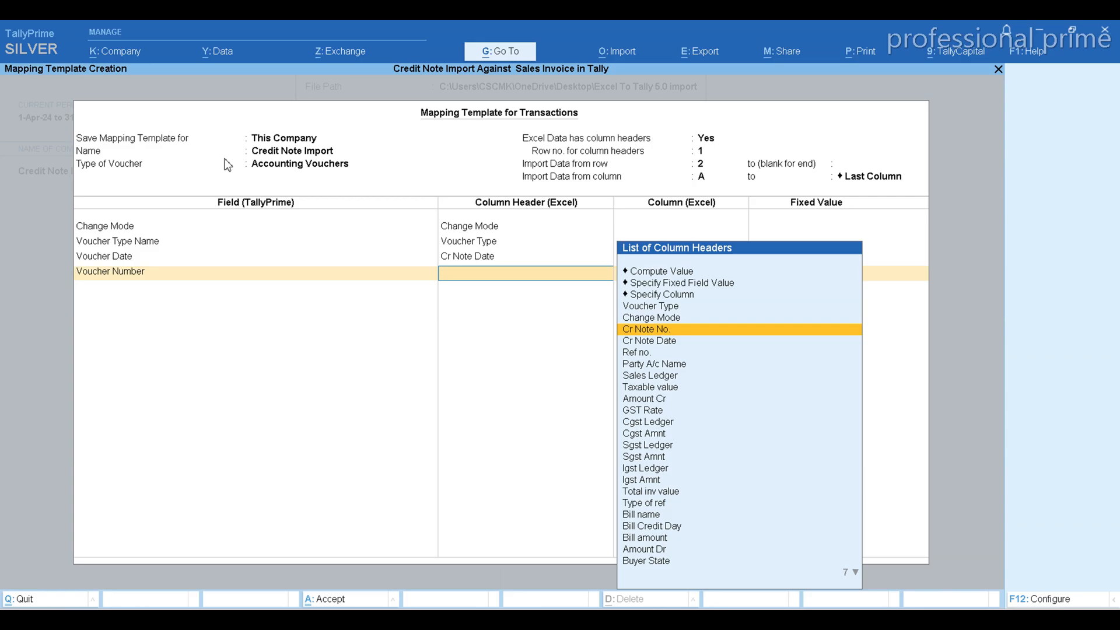
key(Return)
Switch to Excel, close the Research pane and set the GST Rate in J2 to 18
key(alt+Tab)
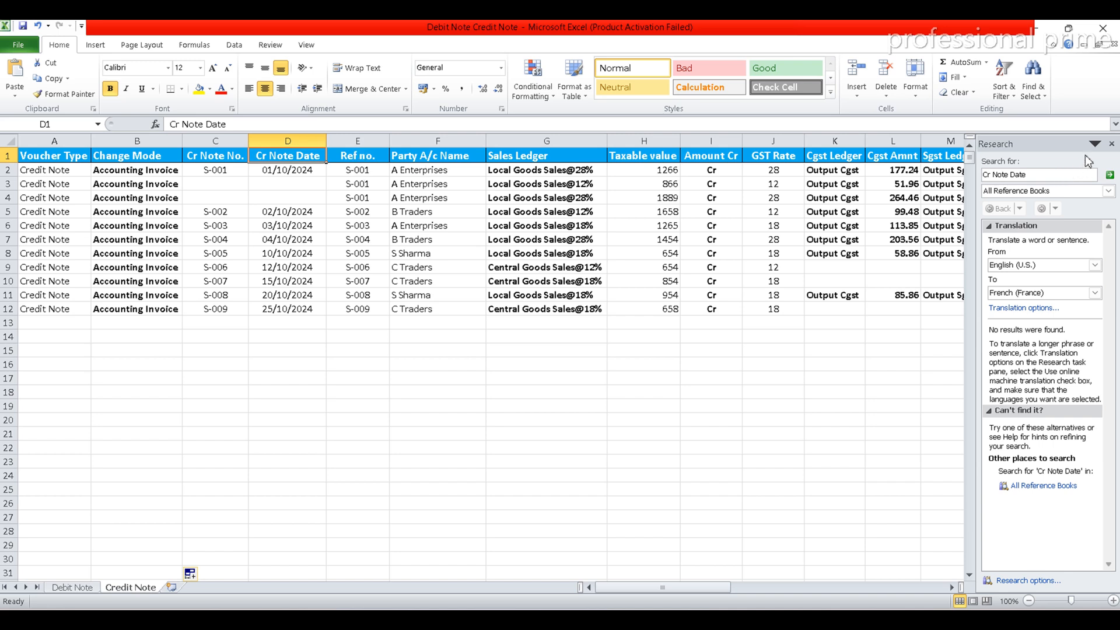
click(1111, 143)
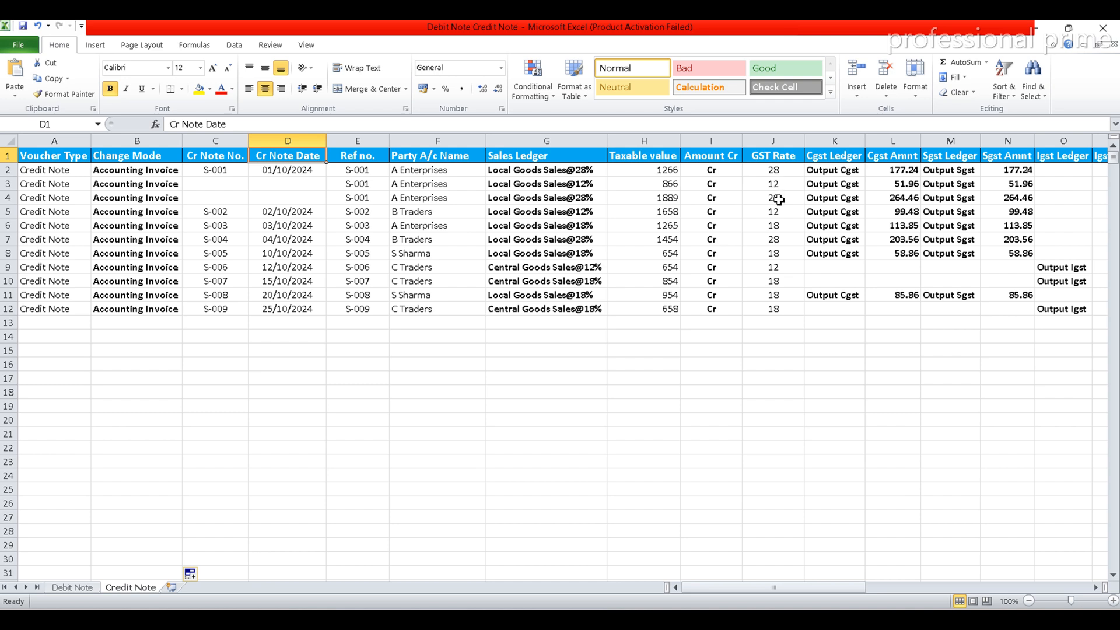
click(778, 173)
text(18)
key(Return)
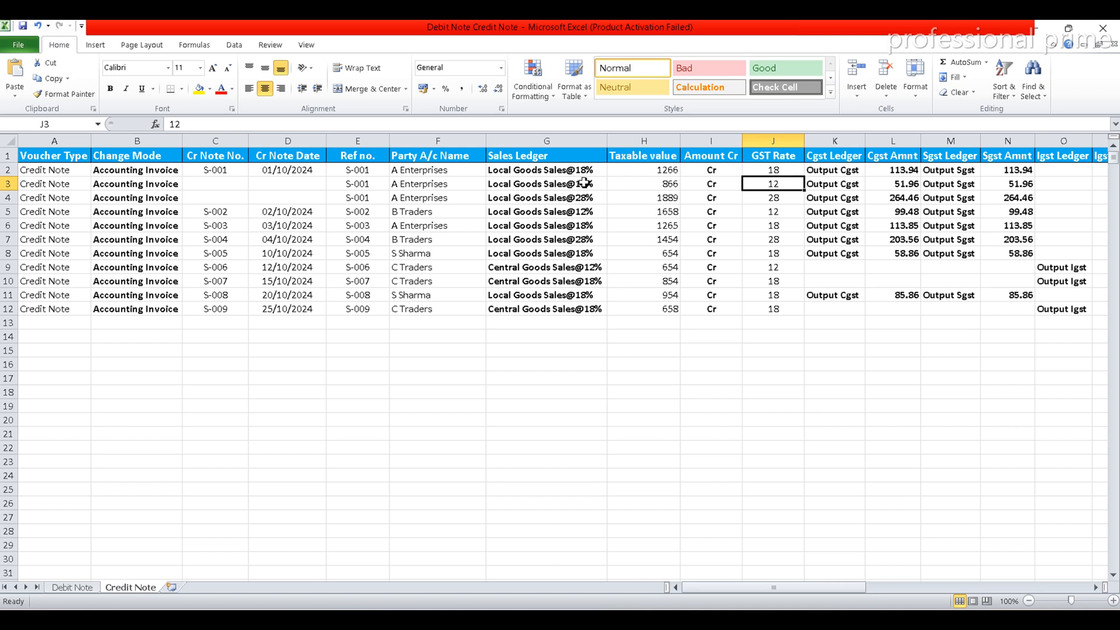
Examine the row 3 values and formulas from Cgst Ledger across to Buyer State
click(806, 183)
key(Right)
key(Right)
key(Right)
key(Right)
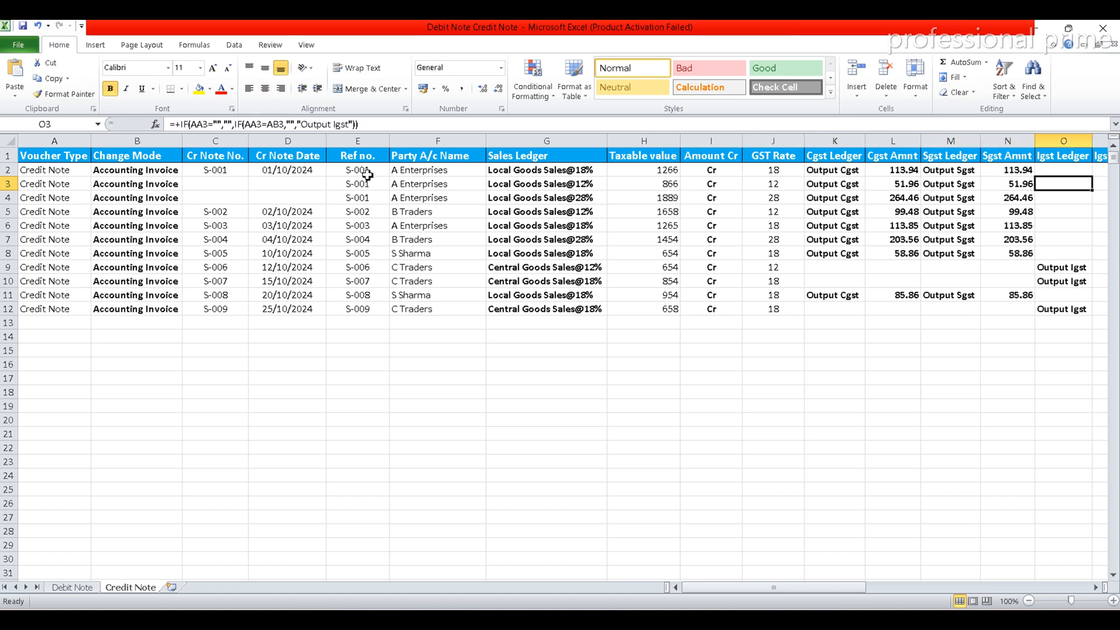
key(Right)
key(Right)
key(Right)
key(Right)
key(Right)
key(Right)
key(Right)
key(Right)
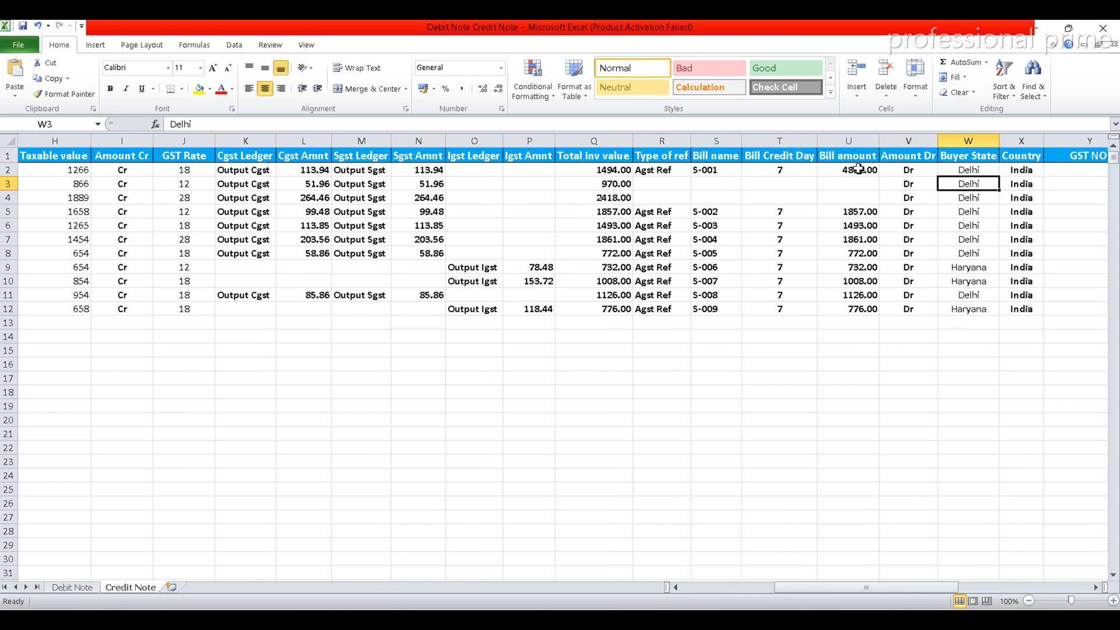
Examine the row 3 formulas for Type of ref, Bill name, Bill Credit Day and Bill amount
click(655, 189)
click(723, 182)
click(773, 183)
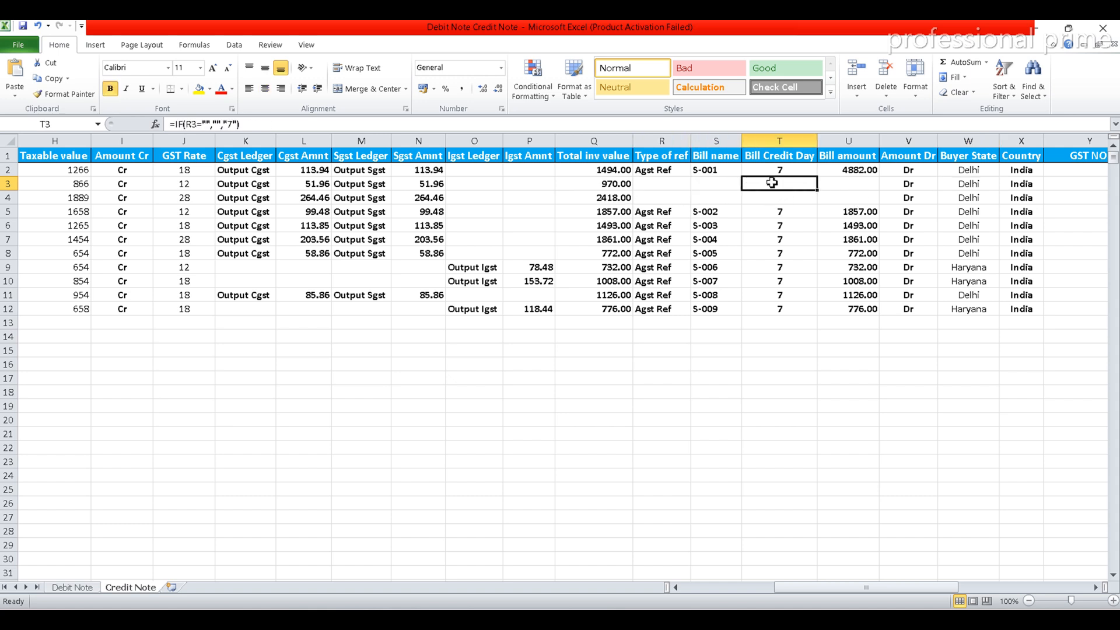
click(843, 184)
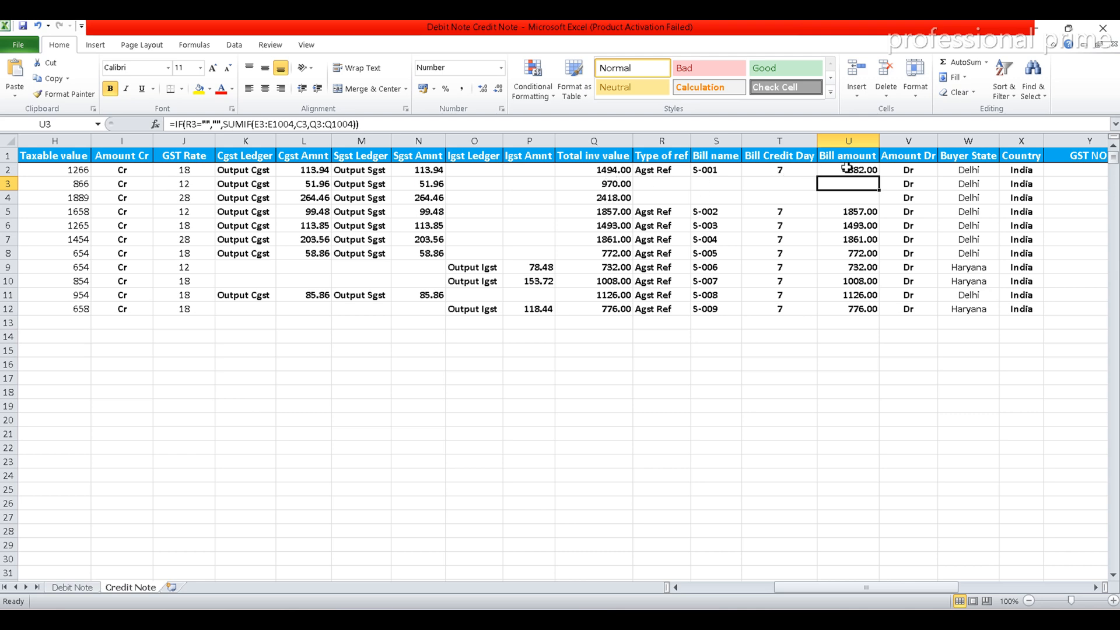
click(738, 587)
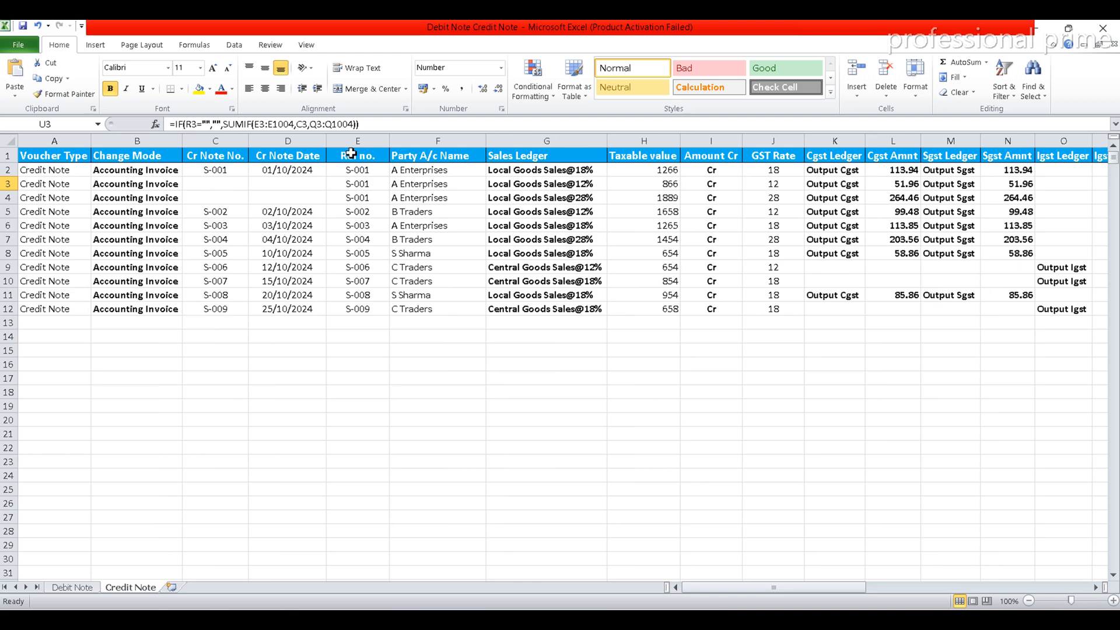
Switch to TallyPrime and add Top Ledgers (Party, Cash, Bank, & so on) to the mapping template
click(428, 156)
key(alt+Tab)
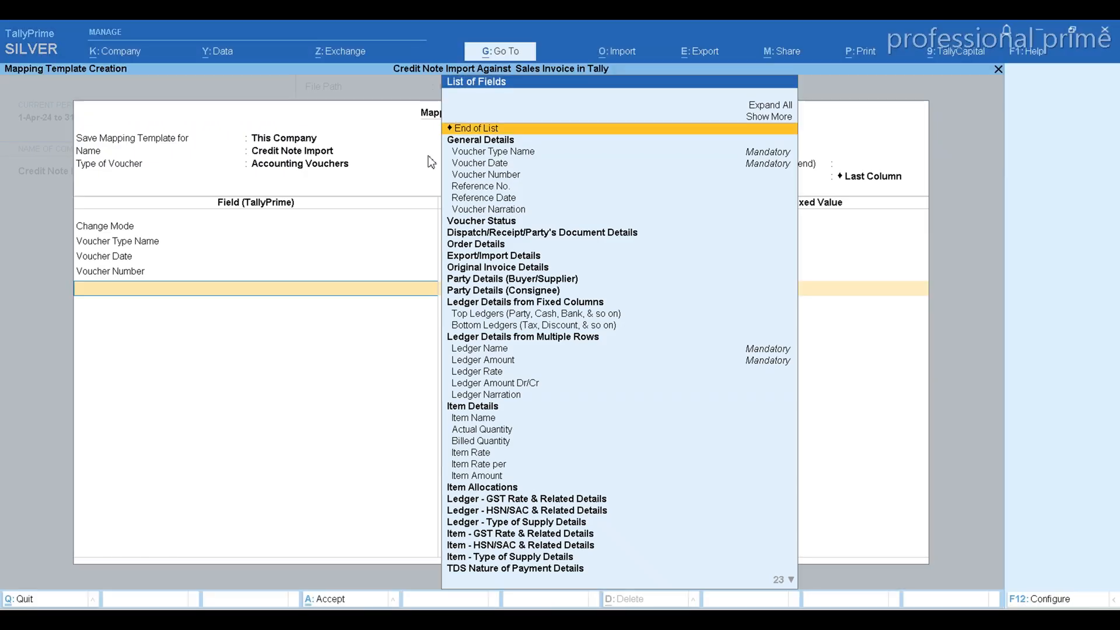
key(Down)
key(Down)
key(Down)
key(Down)
key(Down)
key(Down)
key(Down)
key(Down)
key(Down)
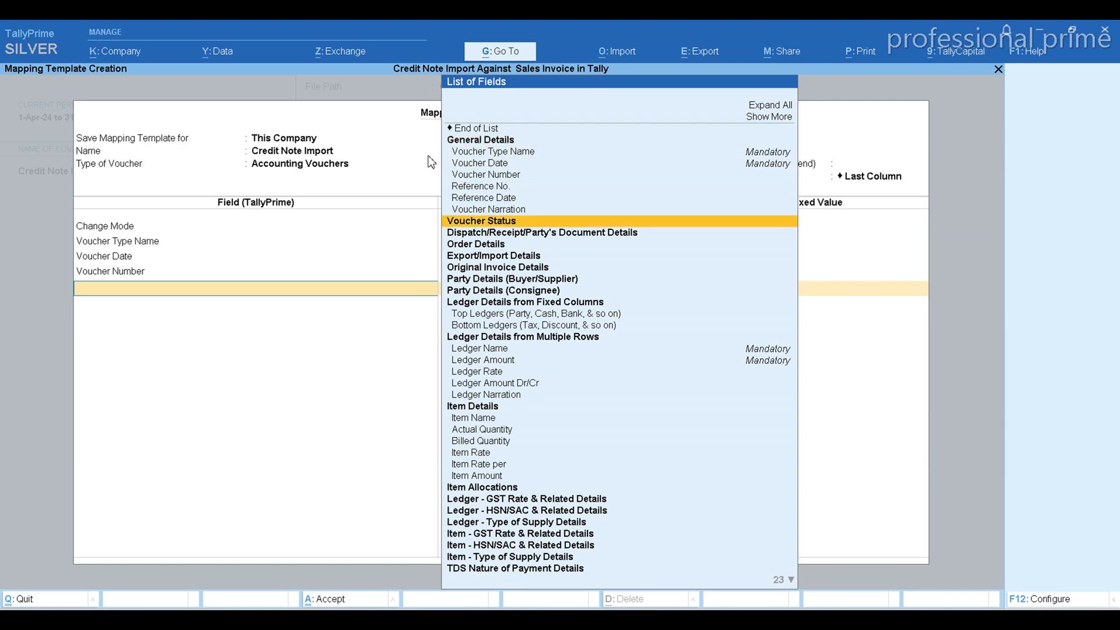
key(Down)
key(Down)
key(Down)
key(Down)
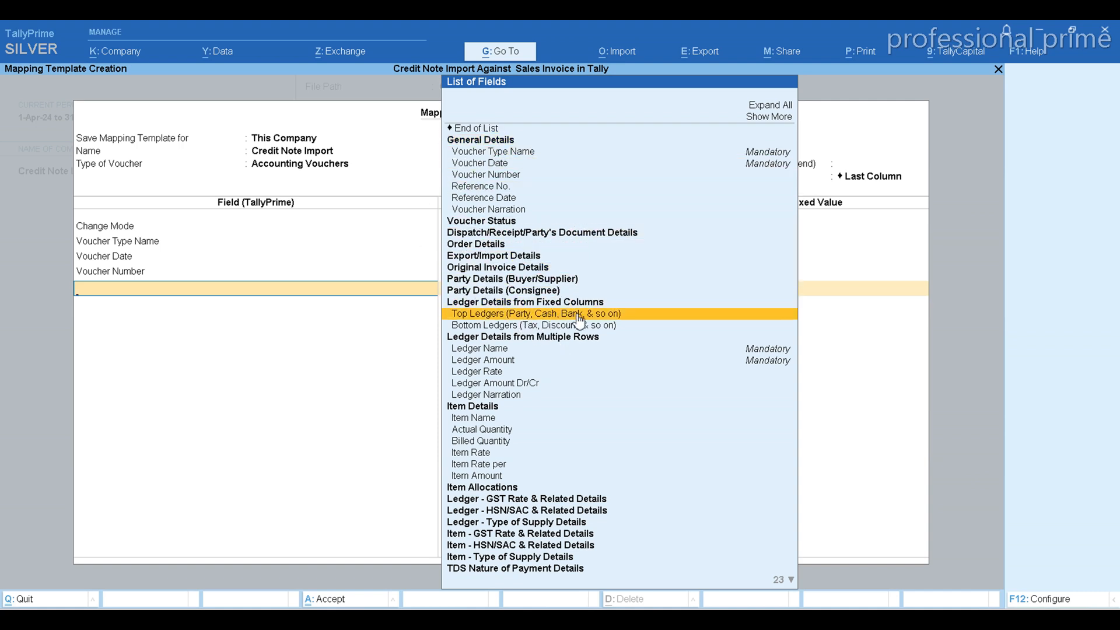
key(Return)
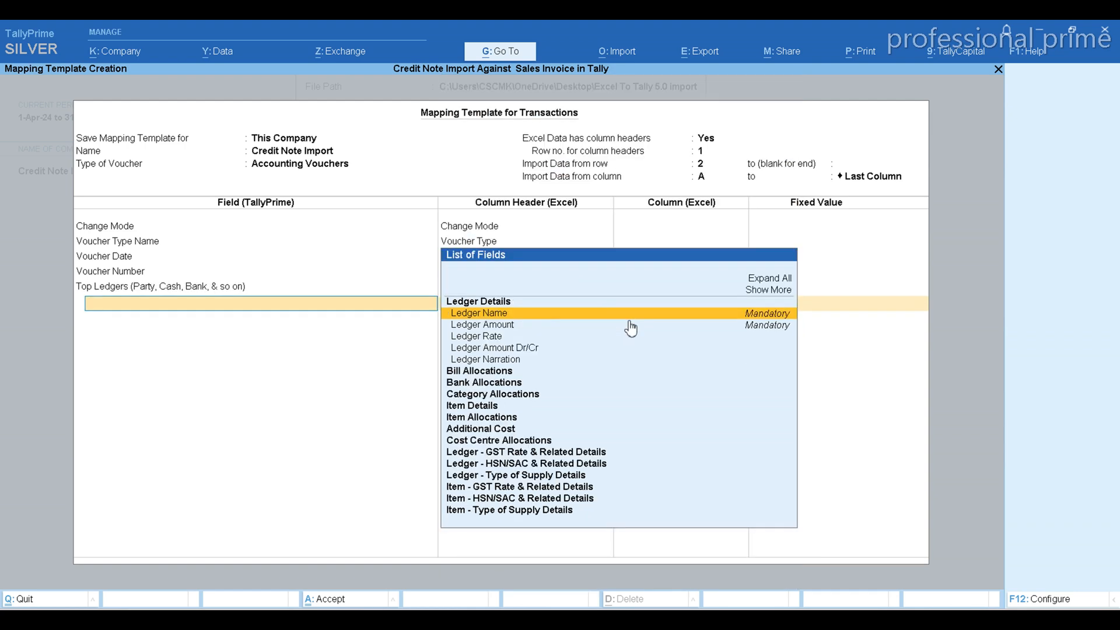
Map the Top Ledgers' Ledger Name field to the Party A/c Name column header, checking the header in Excel
click(518, 317)
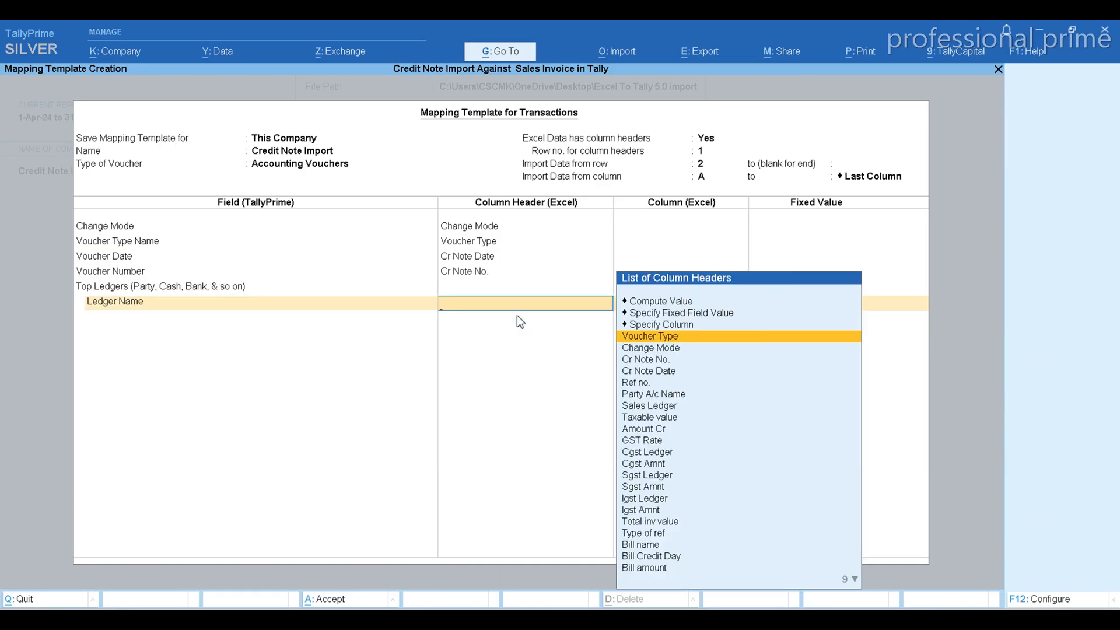
key(alt+Tab)
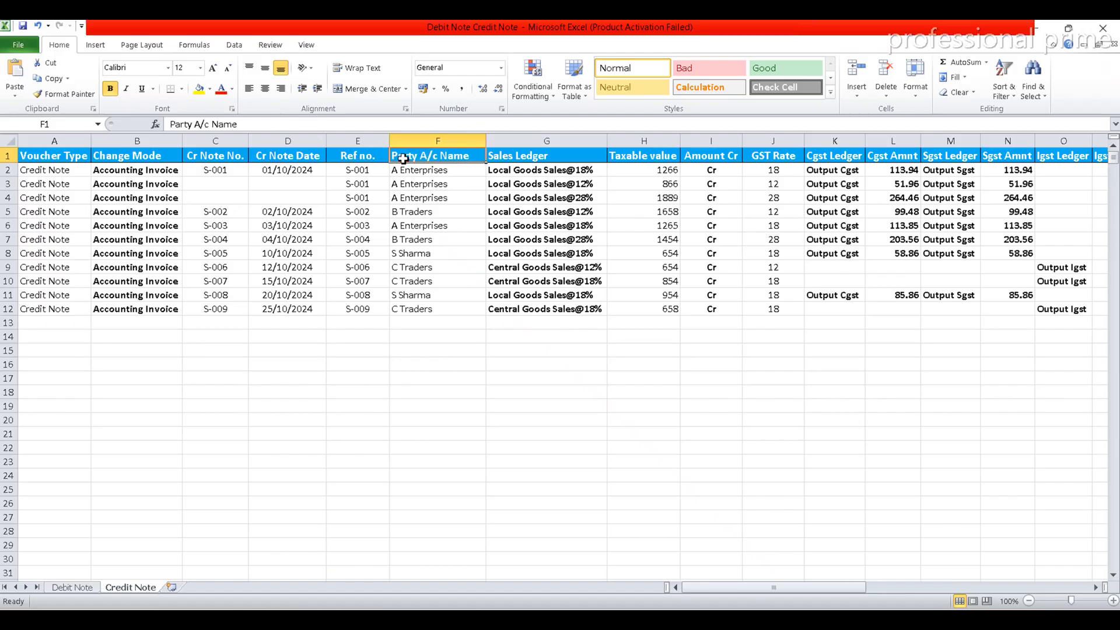
key(alt+Tab)
key(Down)
key(Down)
key(Down)
key(Down)
key(Down)
key(Return)
Map the Ledger Amount field to the Total inv value column header, checking the header in Excel
key(Down)
key(Down)
key(Down)
key(Return)
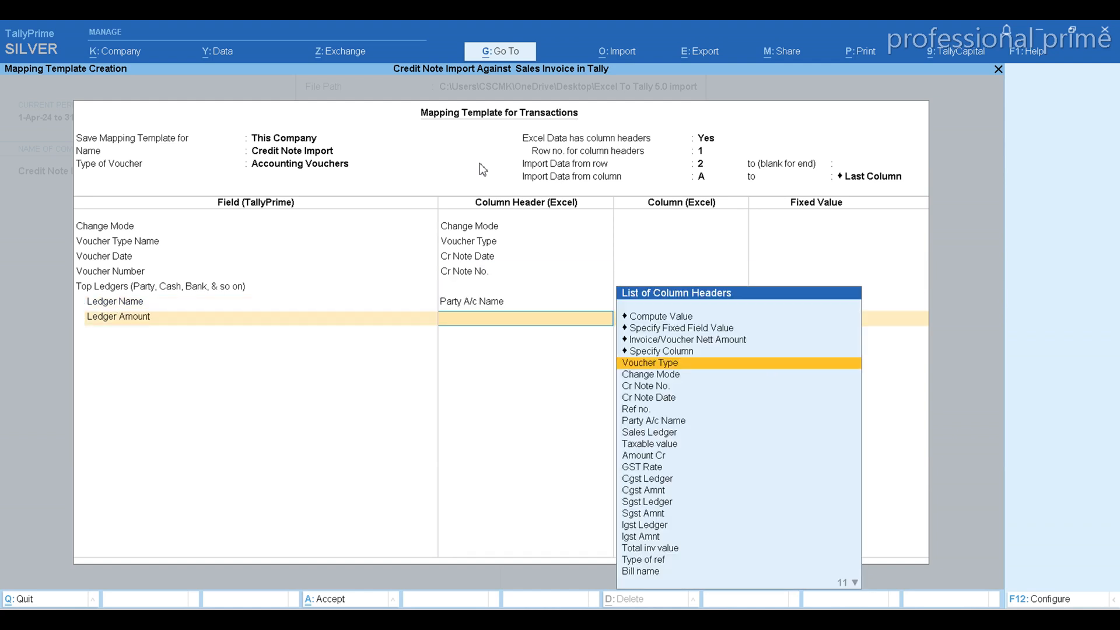
key(alt+Tab)
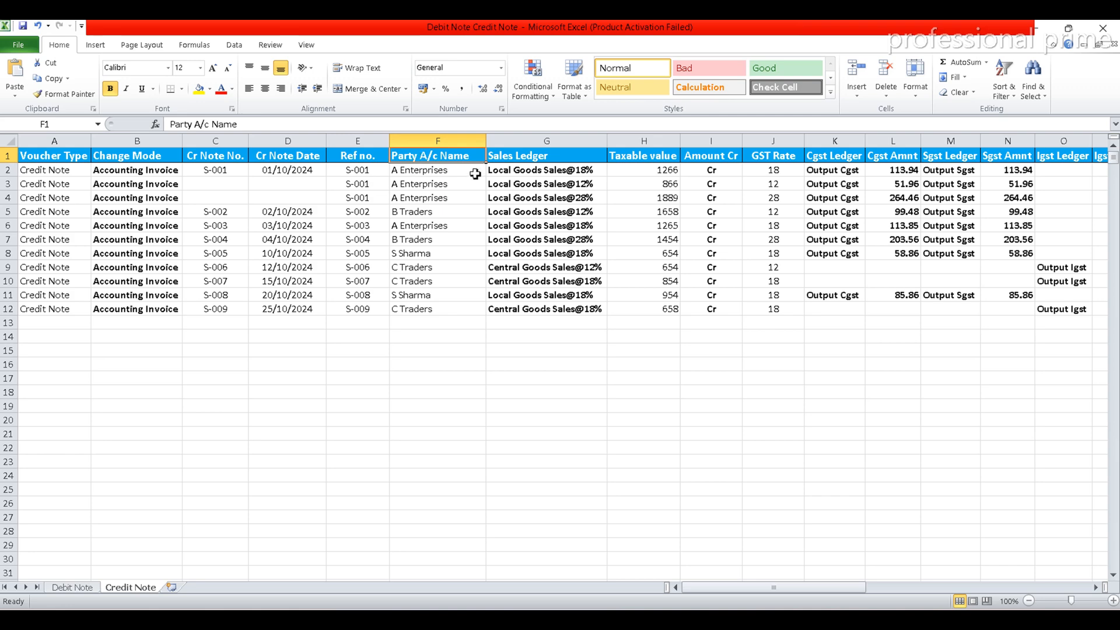
click(1085, 161)
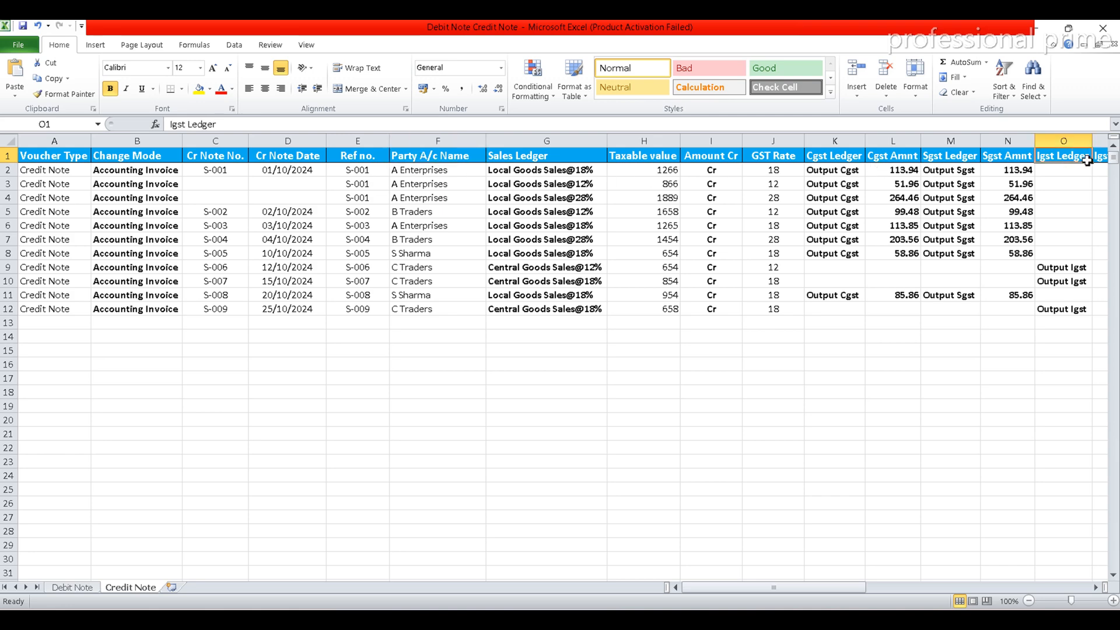
key(Right)
key(Right)
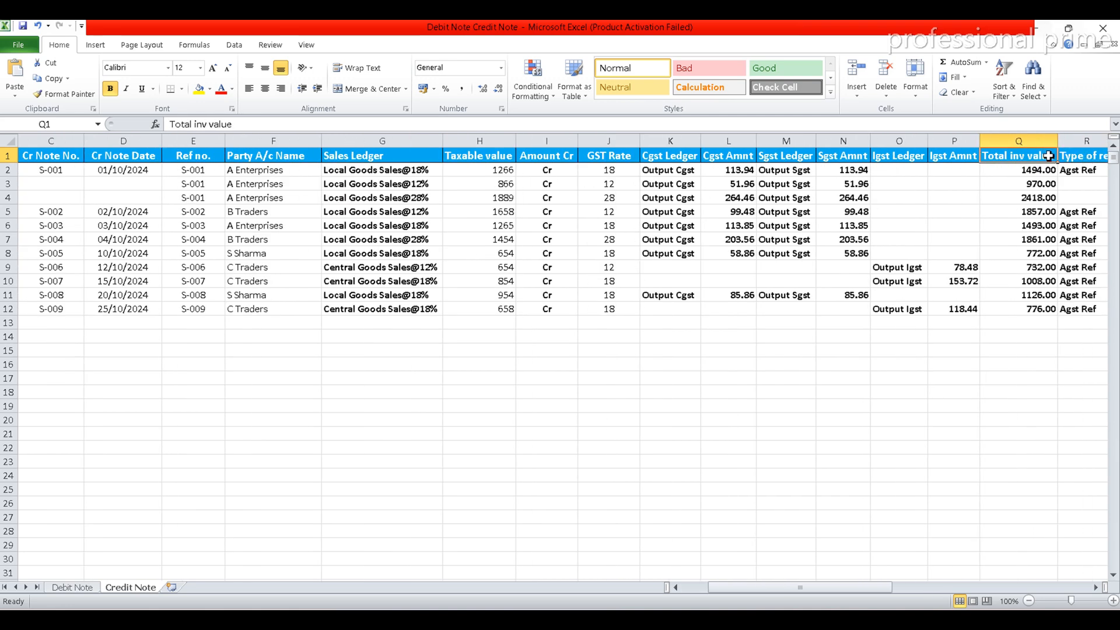
key(alt+Tab)
text(To)
key(Return)
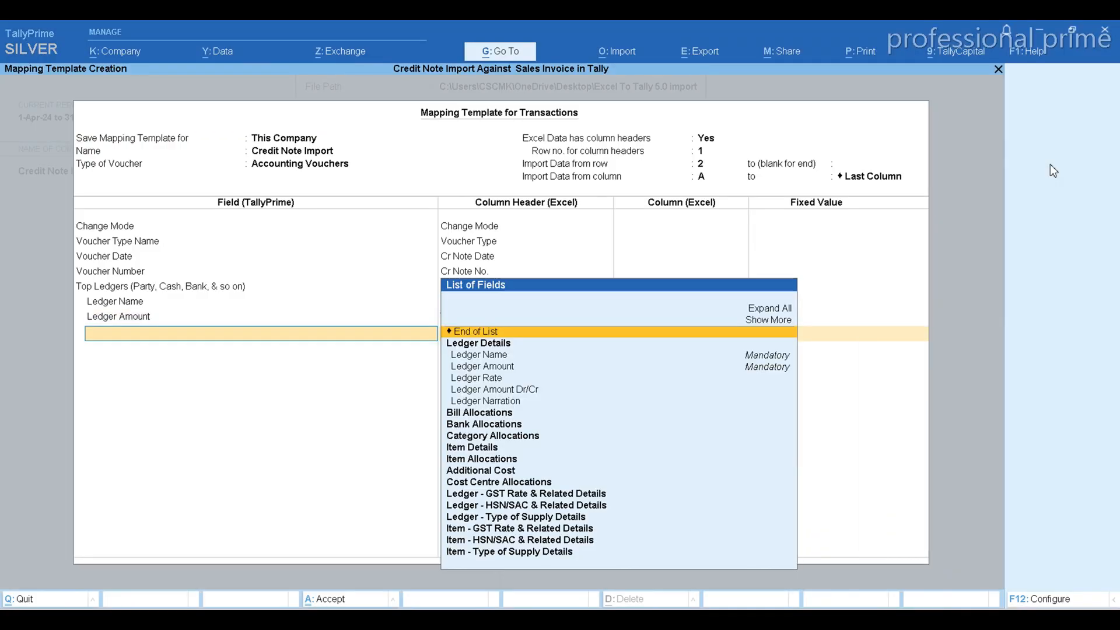
Add the Ledger Amount Dr/Cr field and map it to the Amount Cr column header
key(Down)
key(Down)
key(Down)
key(Down)
key(Down)
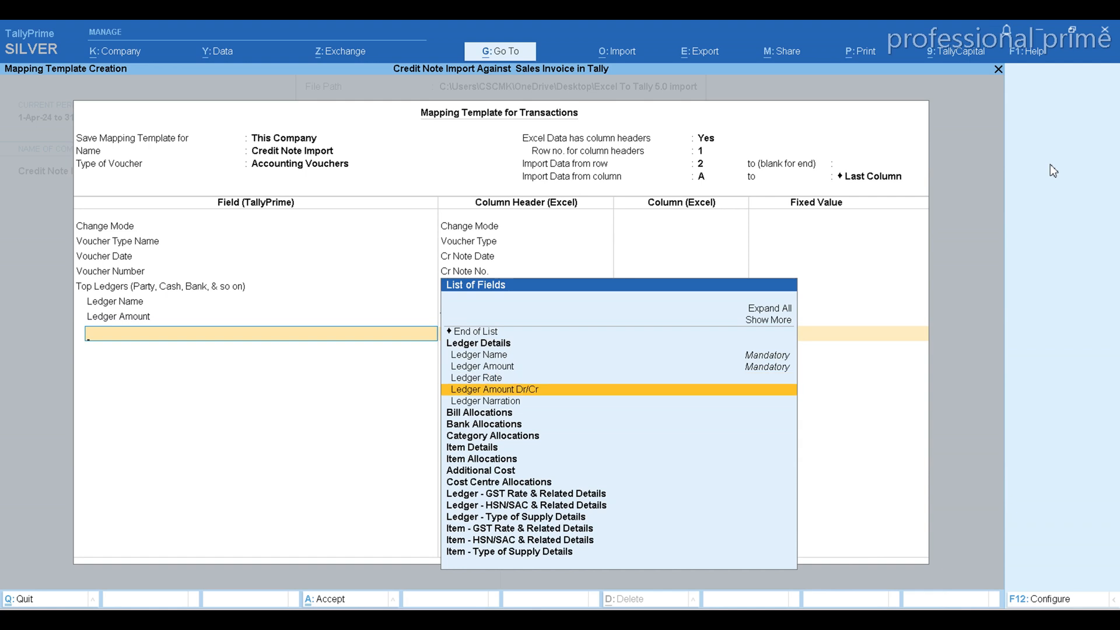
key(Return)
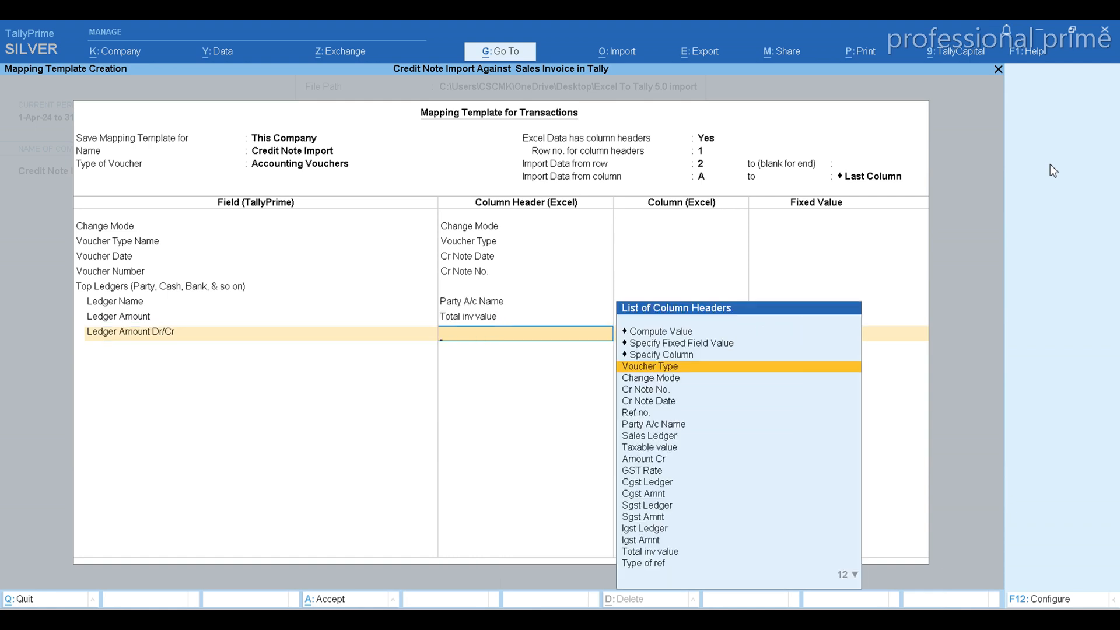
text(Cr)
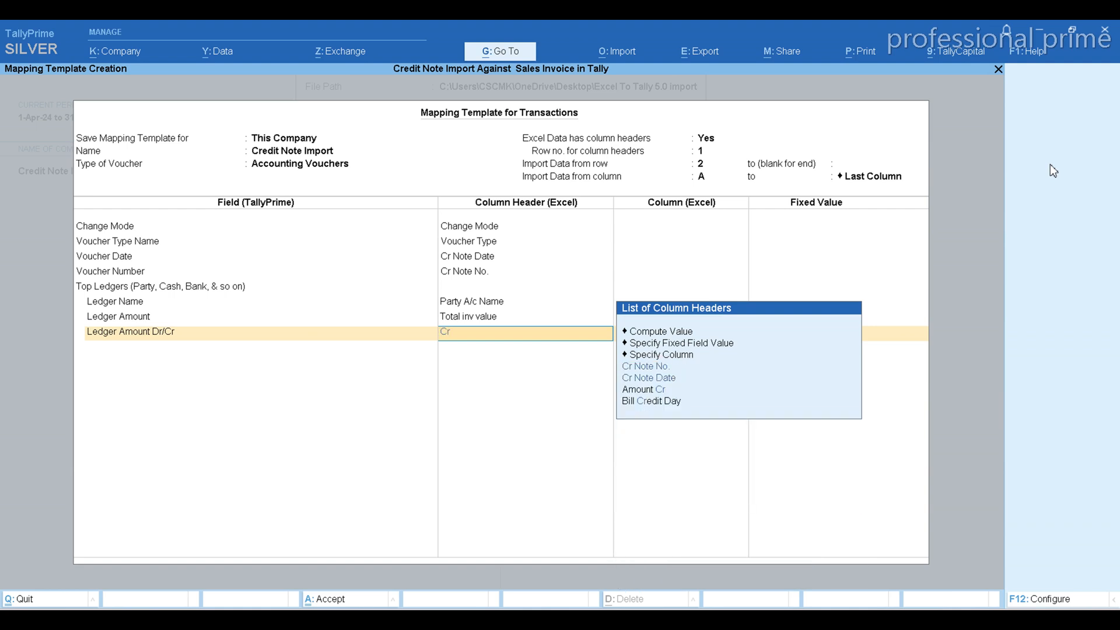
key(Down)
key(Down)
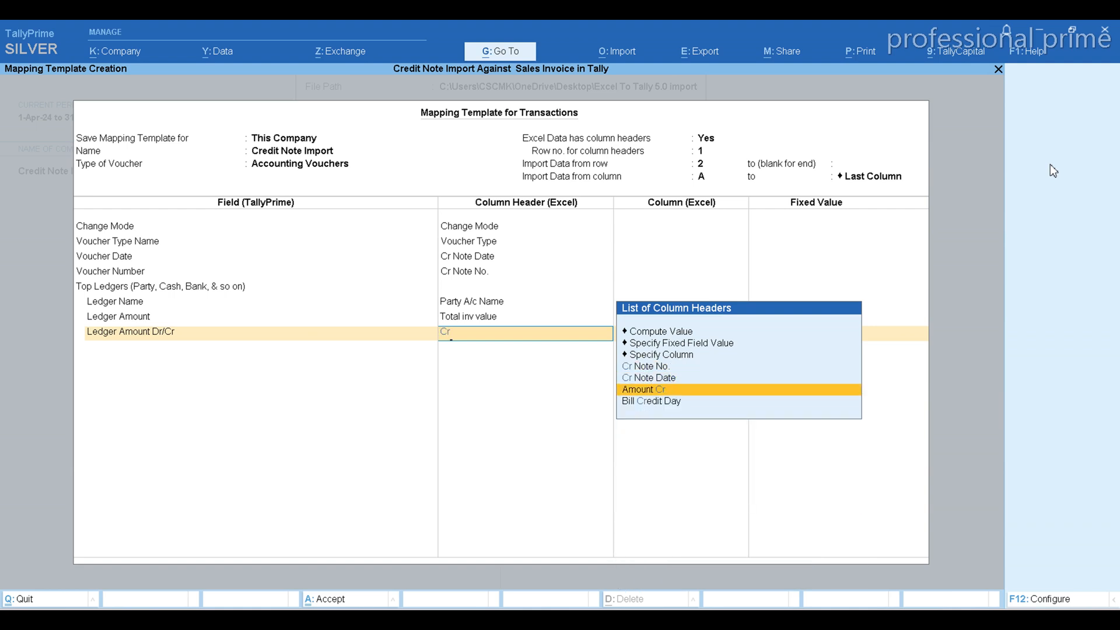
key(Return)
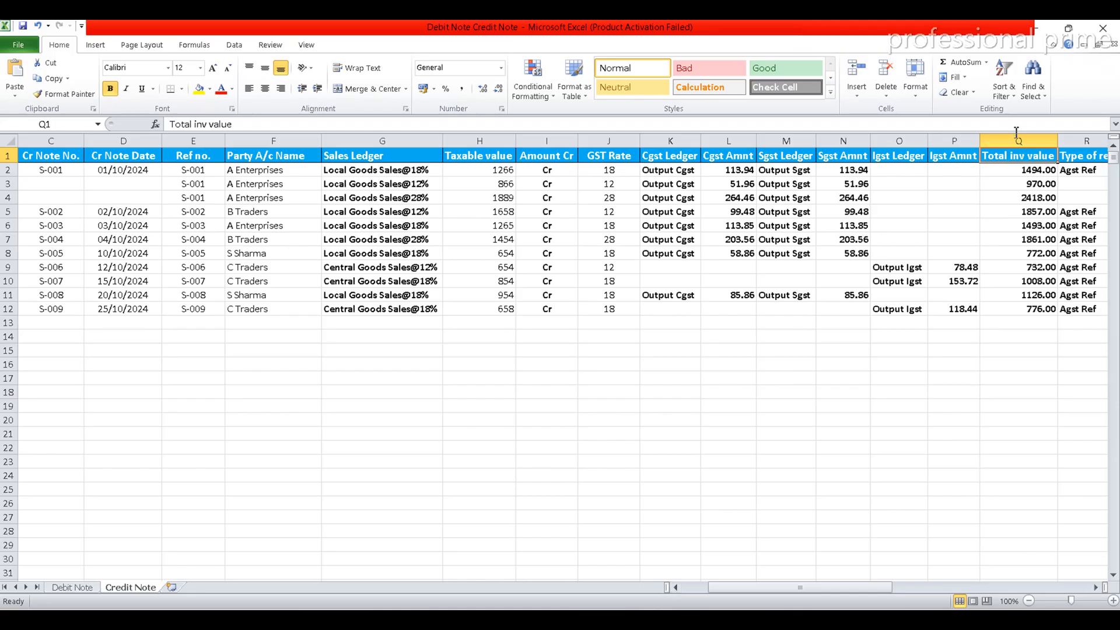
Check the bill column headers in Excel and map the Bill Type of Ref field to Type of ref in TallyPrime
key(Right)
key(Right)
key(Right)
key(Right)
key(Right)
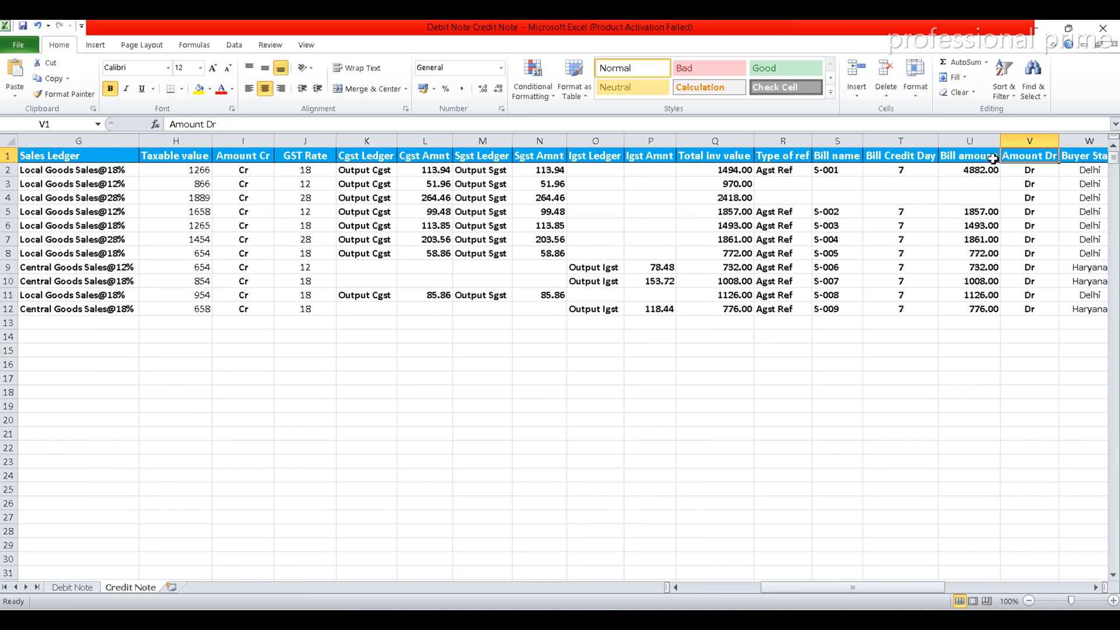
key(alt+Tab)
text(Bill)
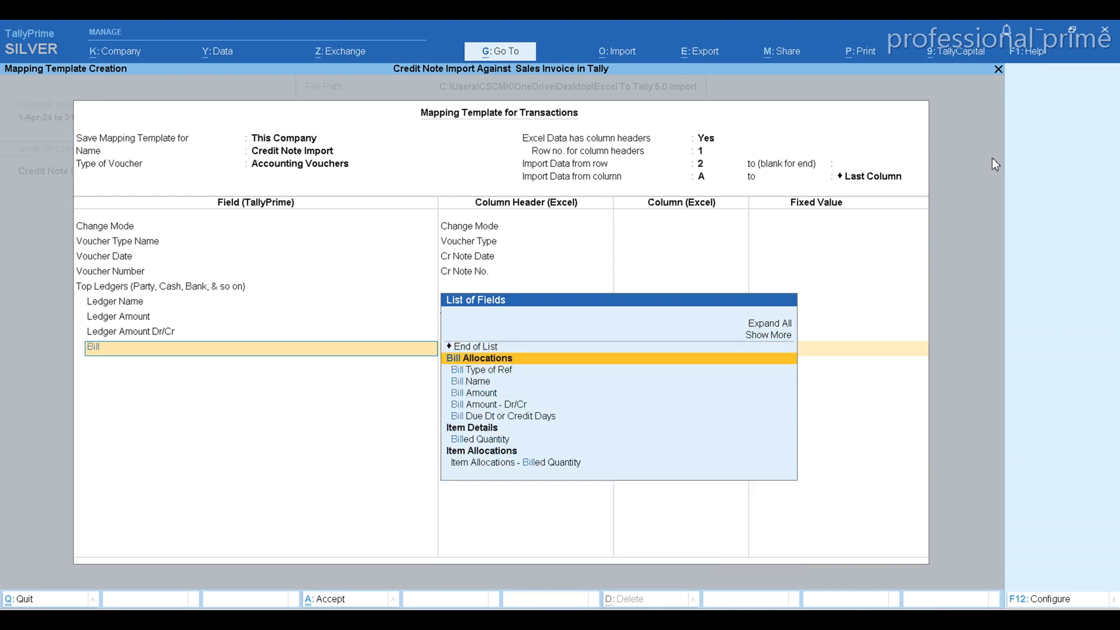
key(Down)
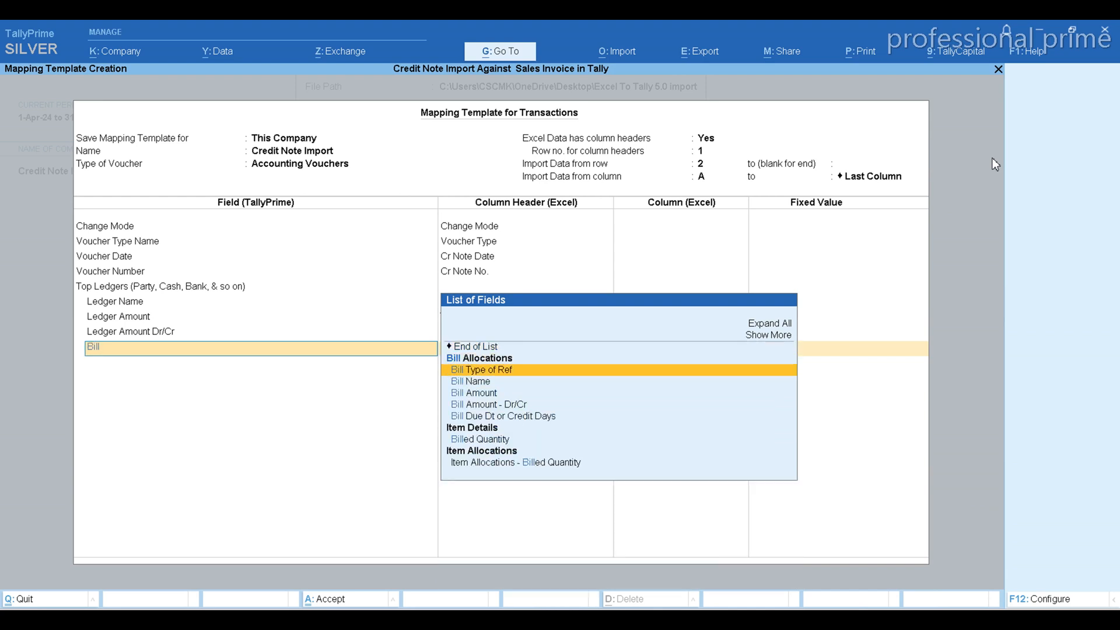
key(Return)
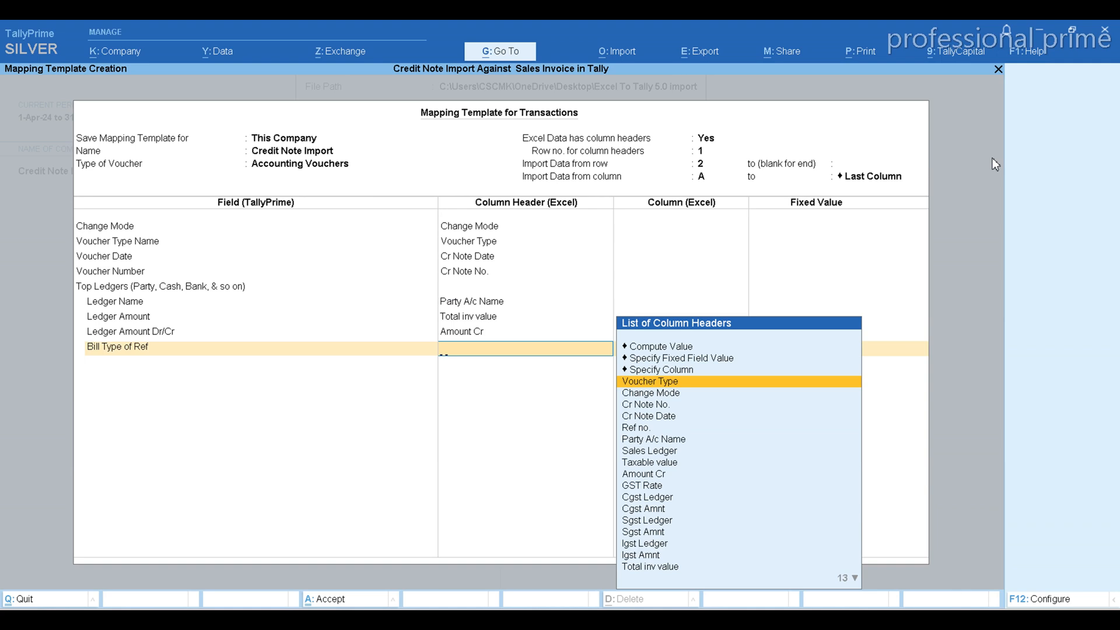
text(Ty)
key(Return)
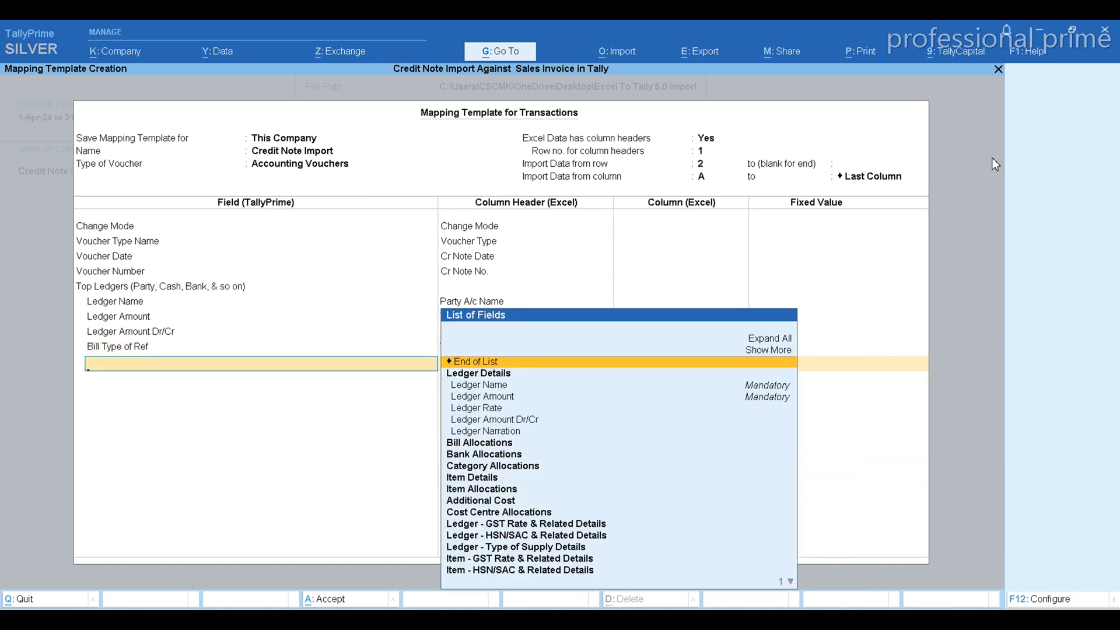
Add the Bill Name field and map it to the Bill name column header
text(Bill)
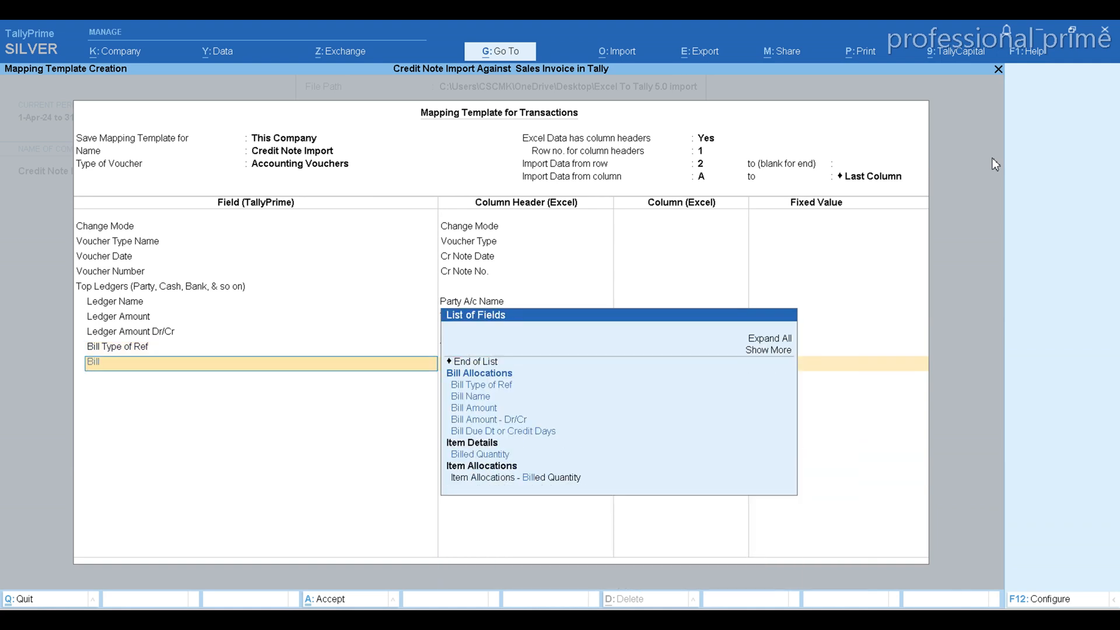
key(Down)
key(Return)
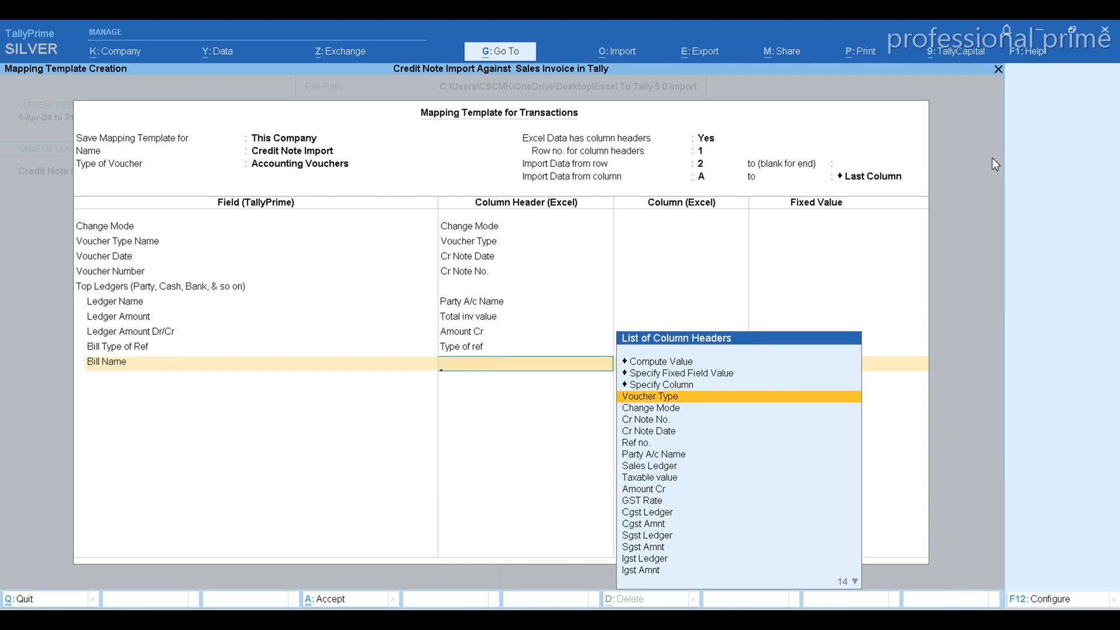
text(Bil)
key(Down)
key(Up)
key(Return)
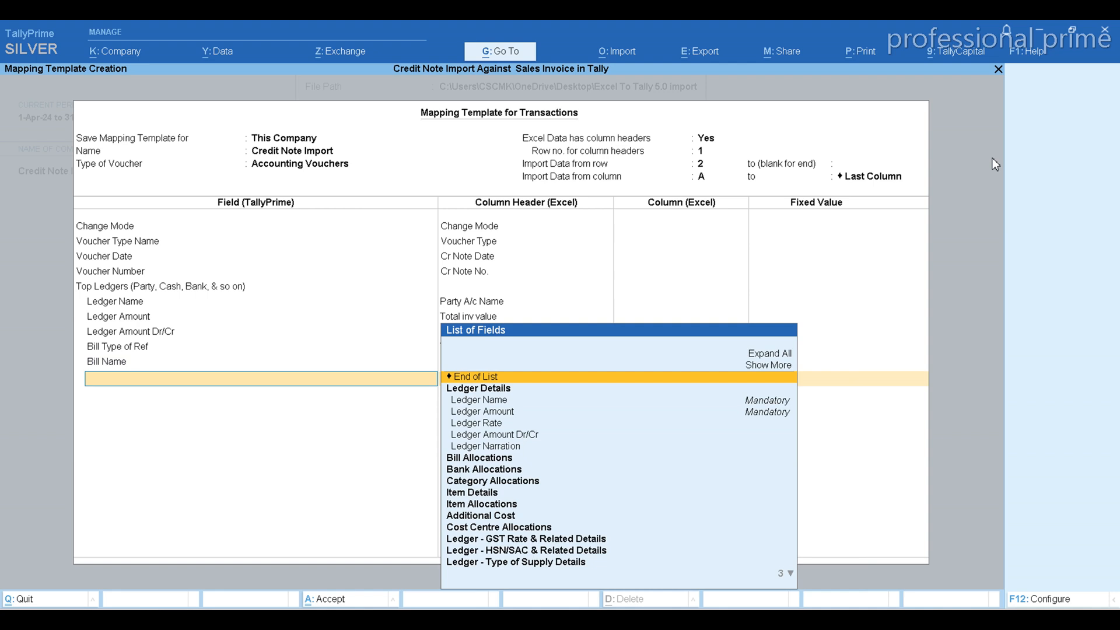
Add the Bill Amount field and map it to the Bill amount column header, checking the header in Excel
text(Bill)
key(Down)
key(Down)
key(Down)
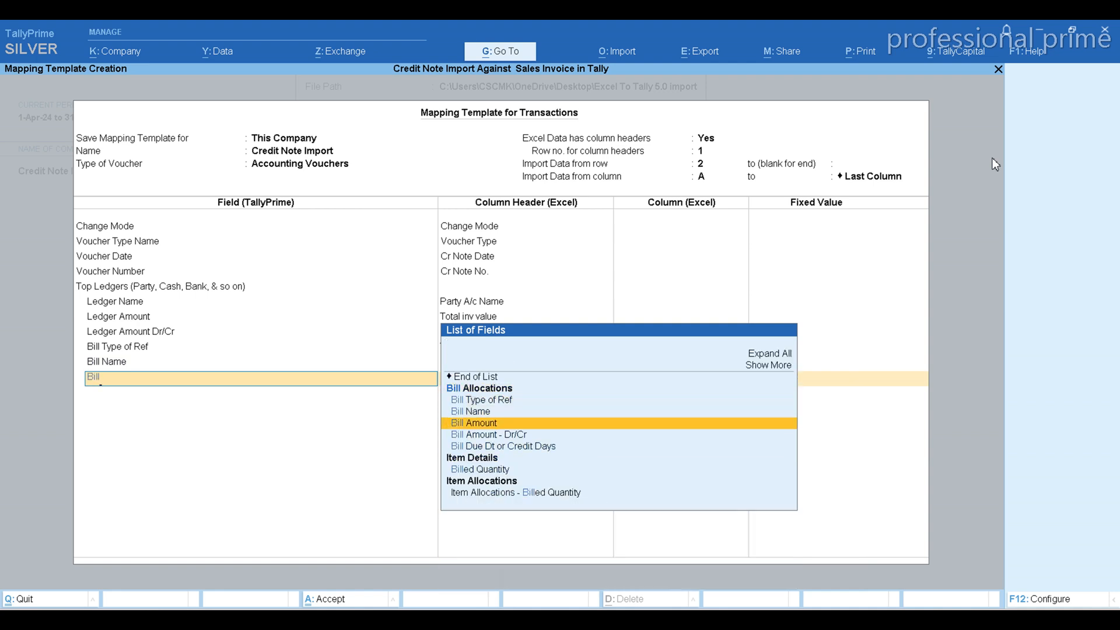
key(Return)
key(alt+Tab)
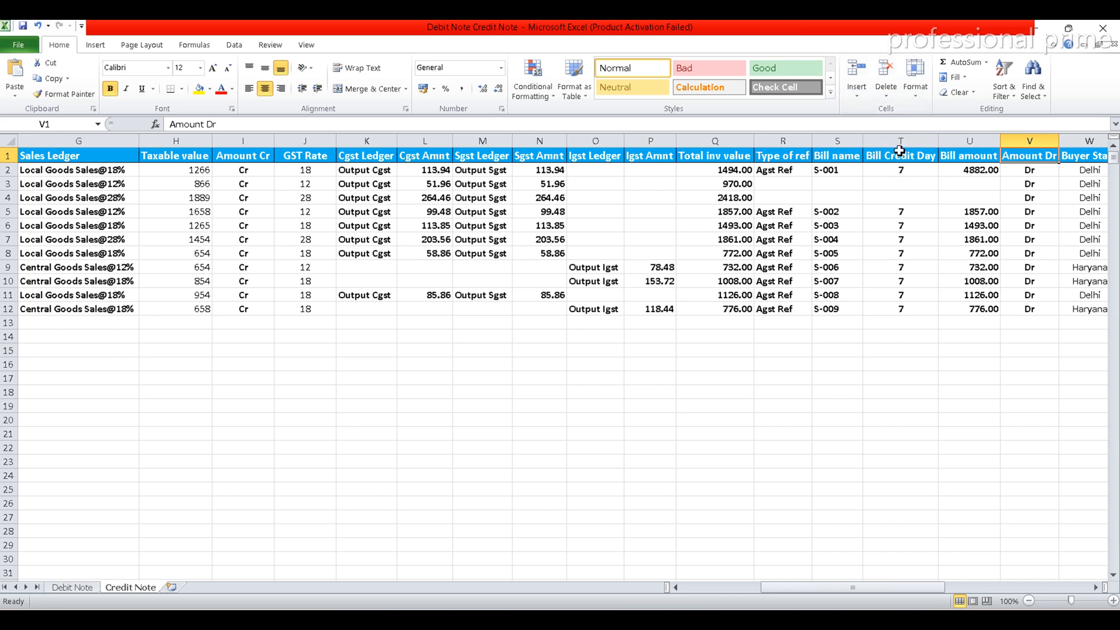
key(alt+Tab)
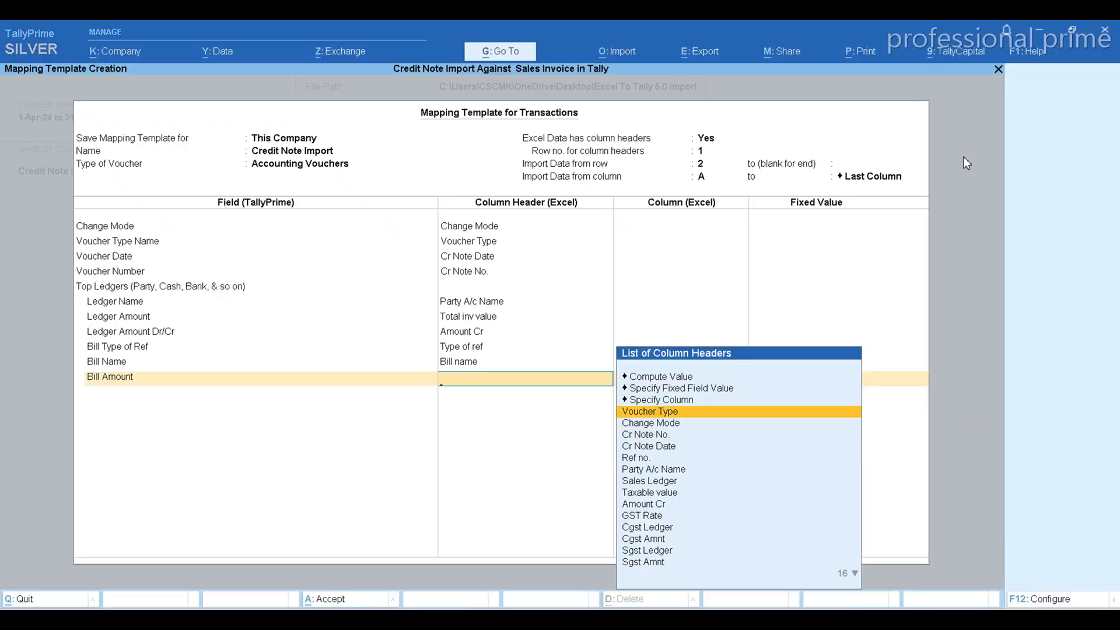
text(Bill)
key(Down)
key(Down)
key(Return)
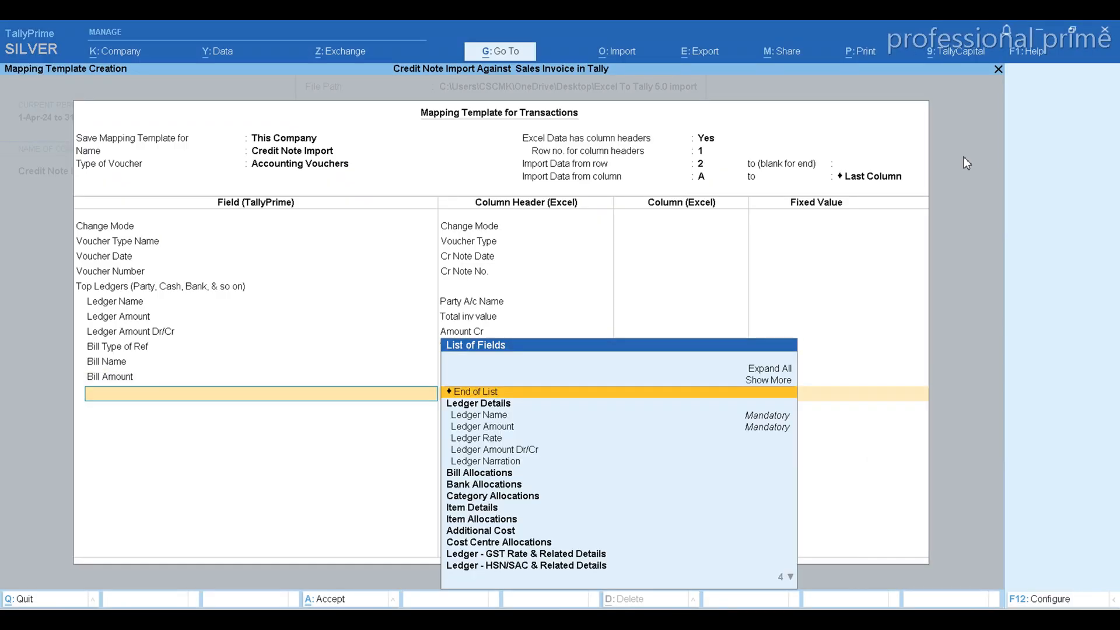
Check the headers in Excel and map the Bill Amount - Dr/Cr field to the Amount Cr column header in TallyPrime
key(alt+Tab)
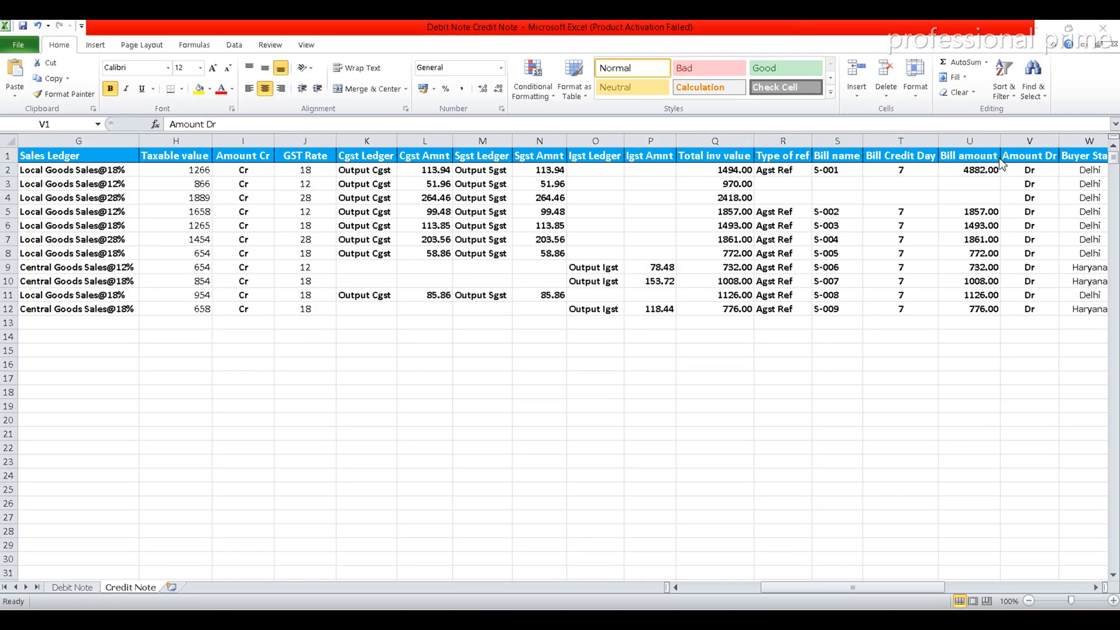
key(alt+Tab)
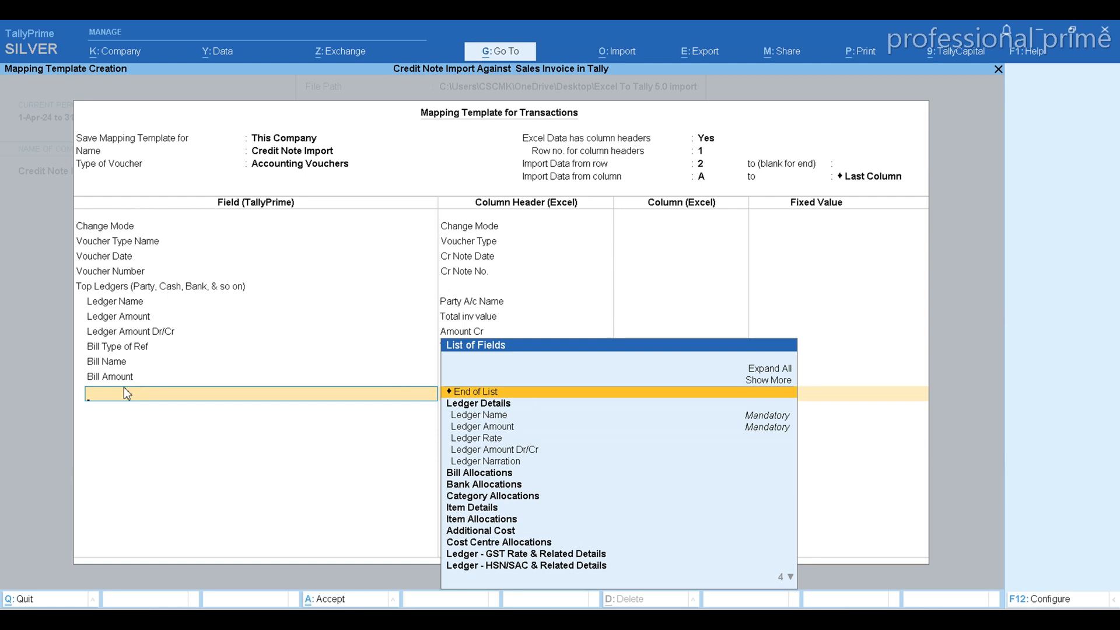
text(Bi)
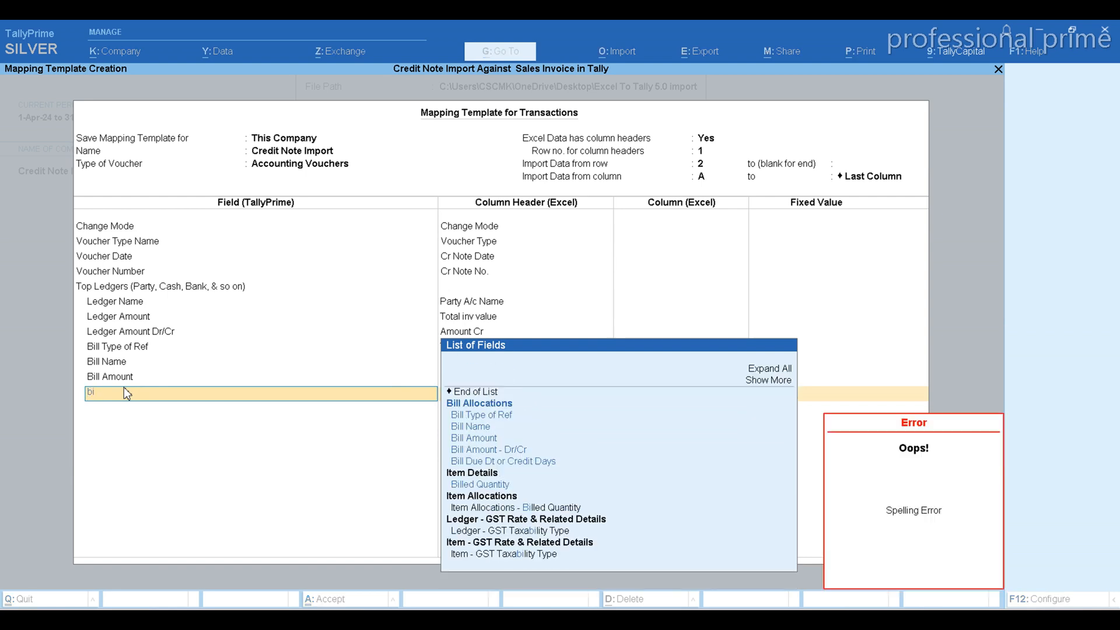
text(l)
key(Down)
key(Down)
key(Down)
key(Down)
key(Return)
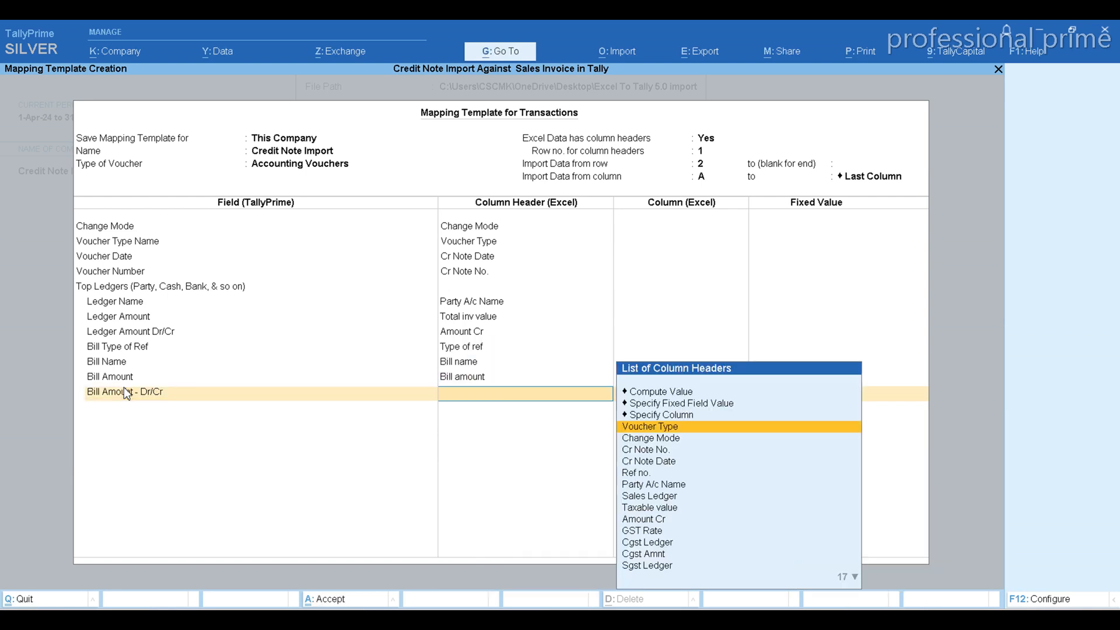
text(Cr)
key(Down)
key(Down)
key(Return)
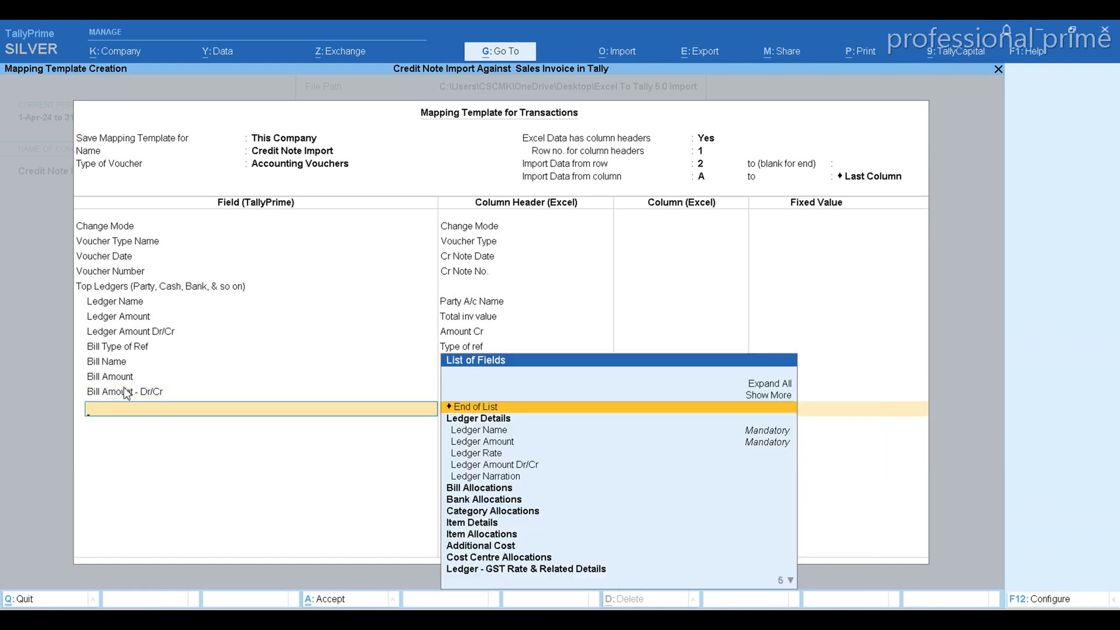
End the Top Ledgers group and, after checking the Excel headers, add a Ledger Name field from multiple rows mapped to Sales Ledger
click(486, 408)
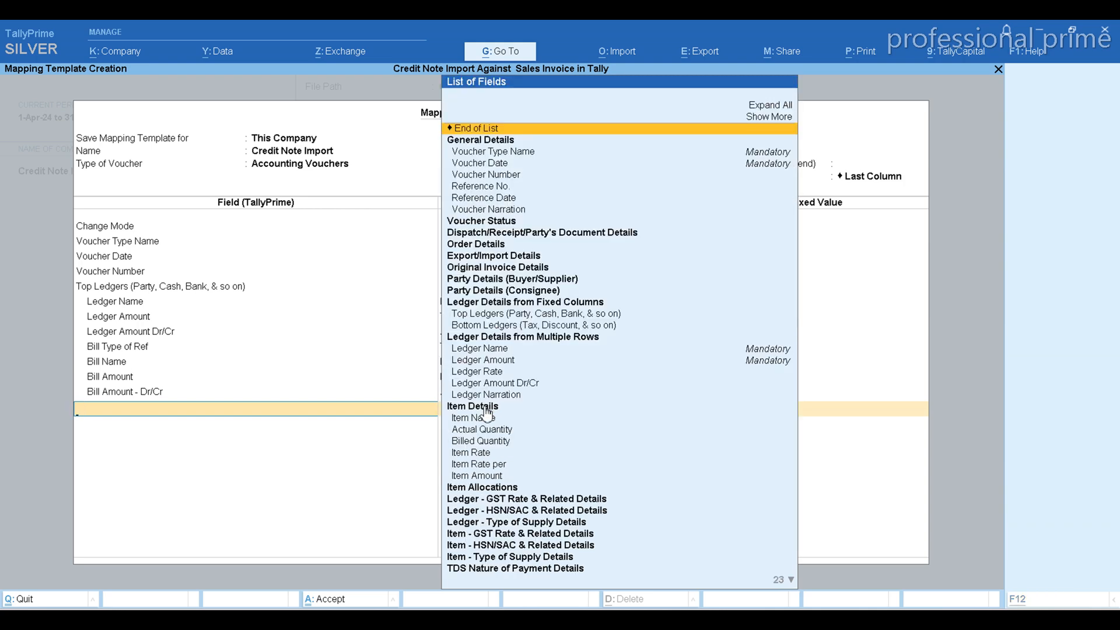
key(alt+Tab)
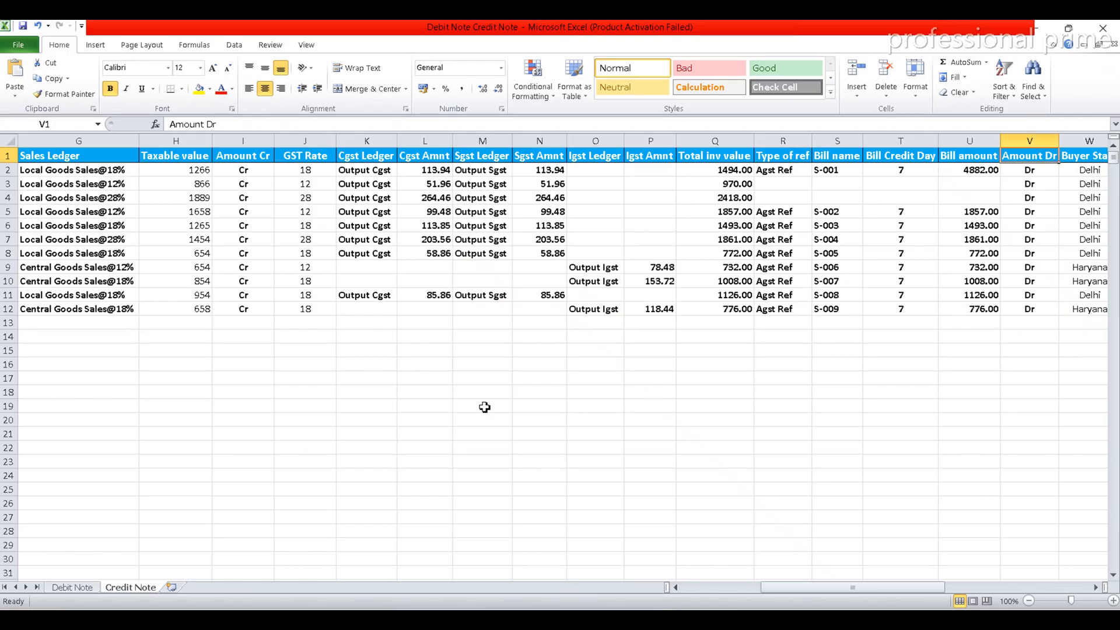
click(691, 587)
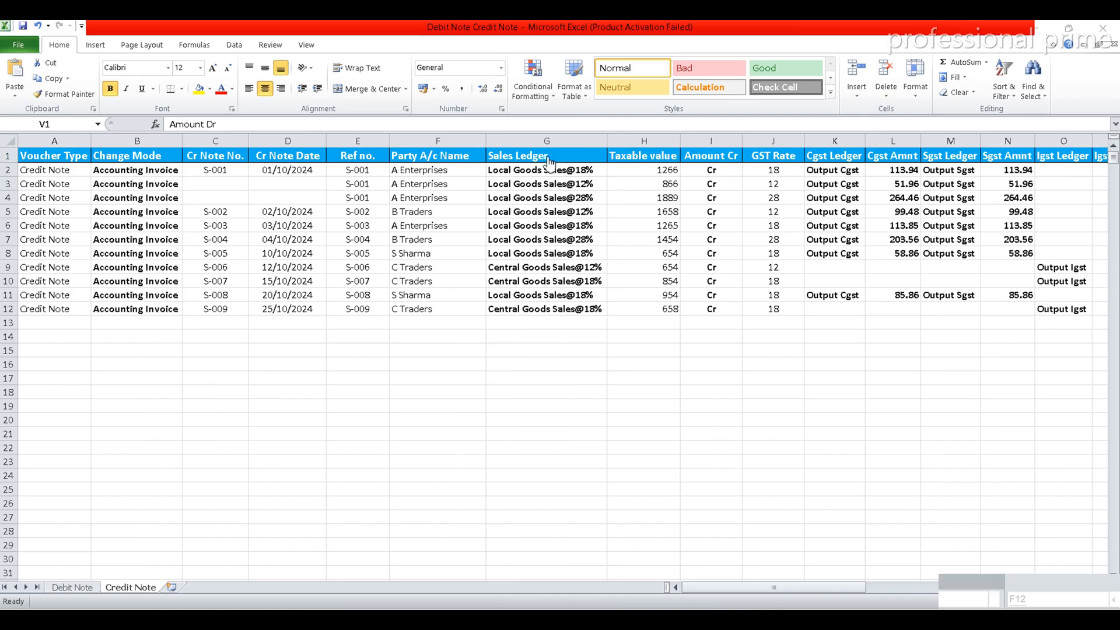
key(alt+Tab)
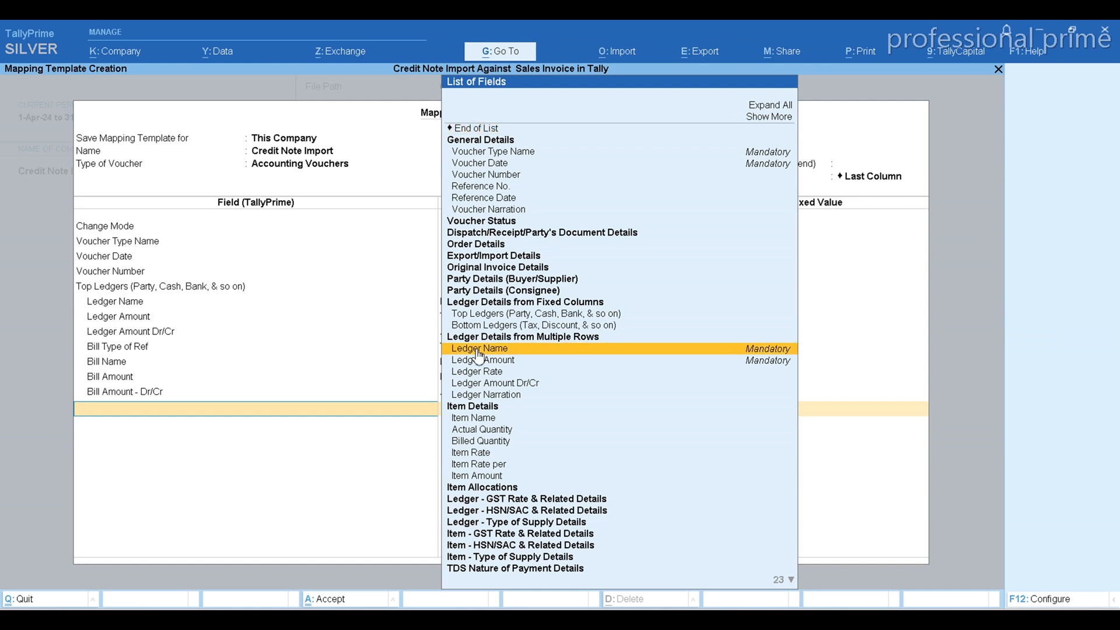
click(589, 347)
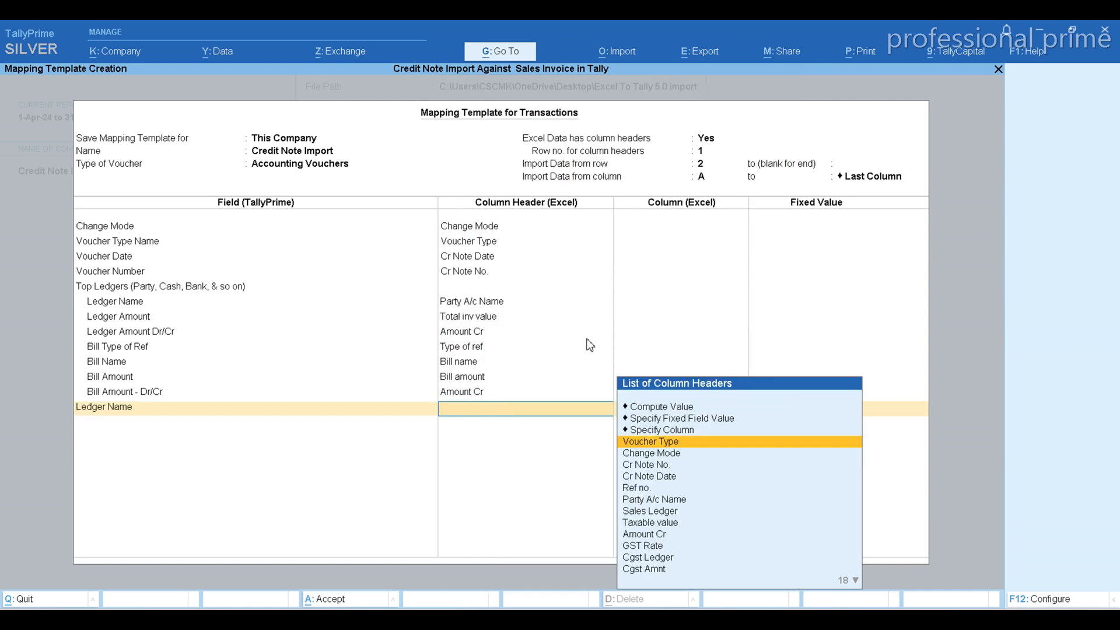
key(alt+Tab)
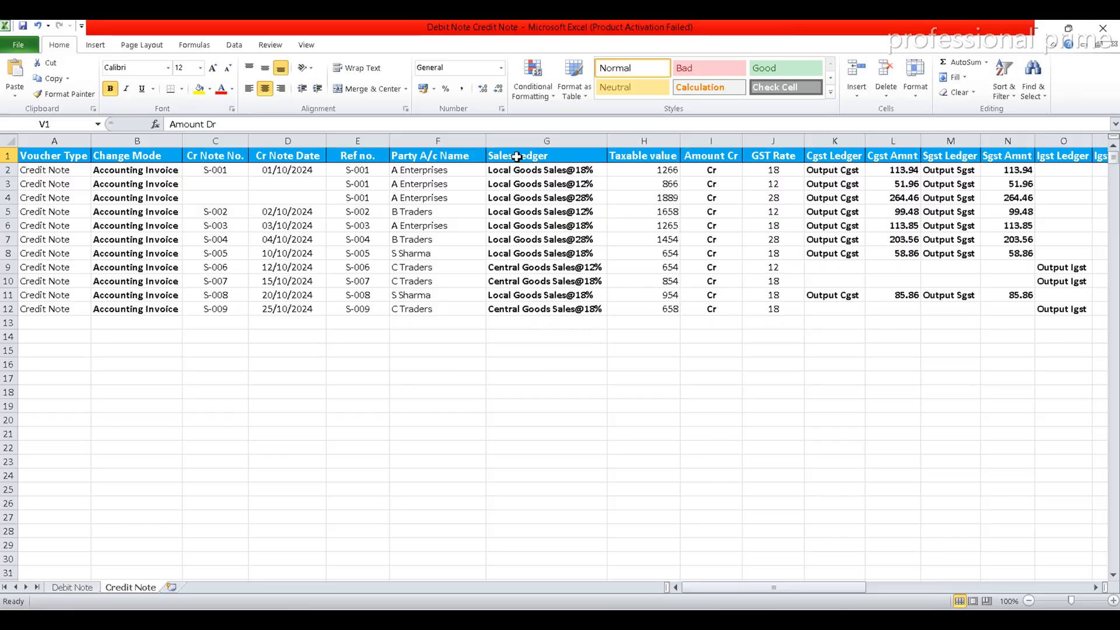
key(alt+Tab)
text(Sale)
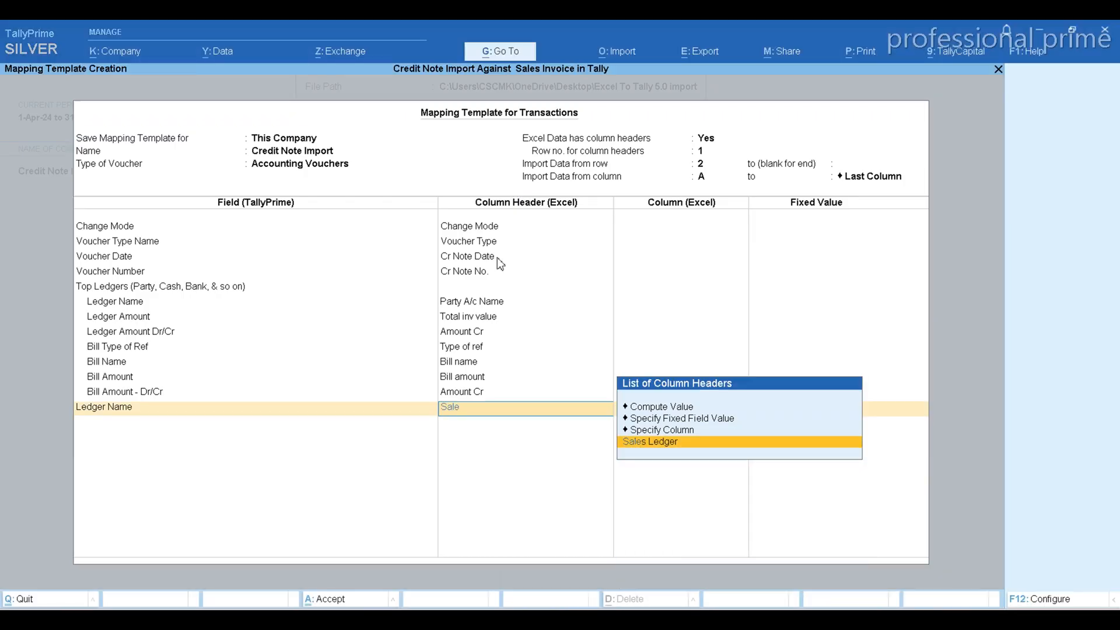
key(Return)
Check the Excel headers, add the Ledger Amount field under the sales ledger name and map it to the Taxable value column header
key(alt+Tab)
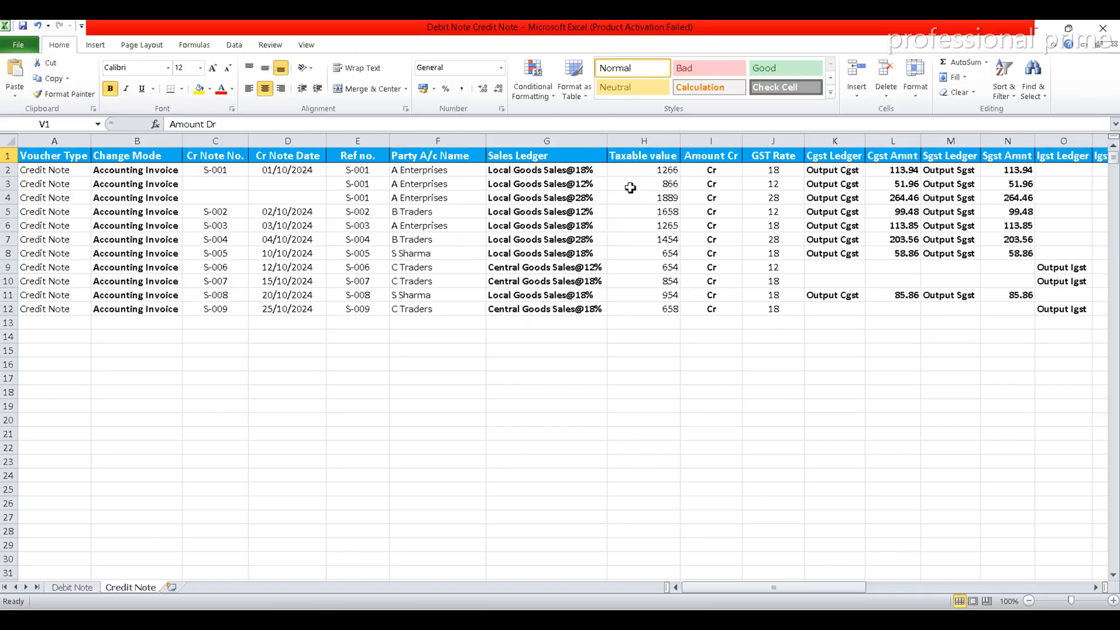
key(alt+Tab)
key(Down)
key(Down)
key(Down)
key(Down)
key(Down)
key(Down)
key(Down)
key(Down)
key(Down)
key(Down)
key(Down)
key(Down)
key(Down)
key(Down)
key(Down)
key(Down)
key(Down)
key(Down)
key(Down)
key(Down)
key(Return)
key(alt+Tab)
key(alt+Tab)
text(Tax)
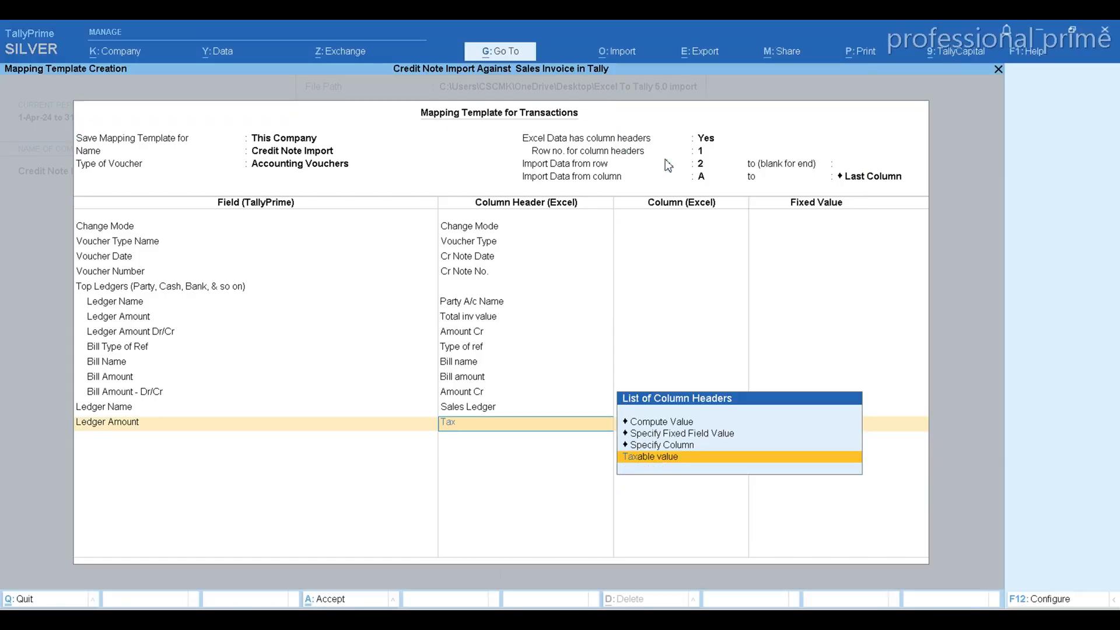
key(Return)
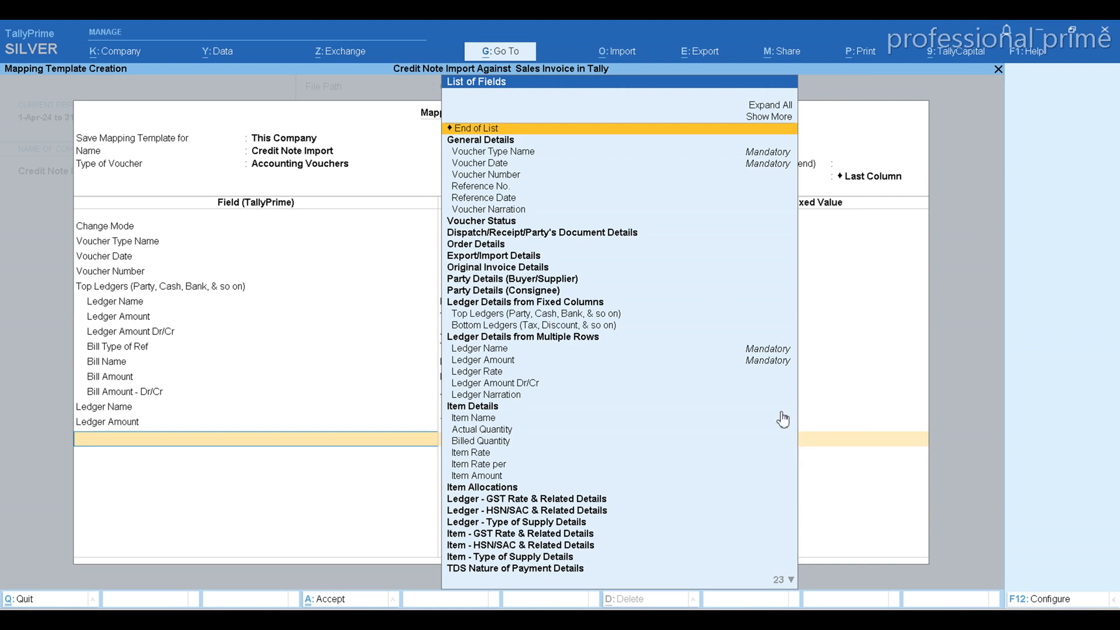
Add the Ledger Amount Dr/Cr field for the sales ledger and map it to the Amount Dr column header
key(Down)
key(Down)
key(Down)
key(Down)
key(Down)
key(Down)
key(Down)
key(Down)
key(Down)
key(Down)
key(Down)
key(Down)
key(Down)
key(Down)
key(Down)
key(Down)
key(Down)
key(Down)
key(Down)
key(Down)
key(Return)
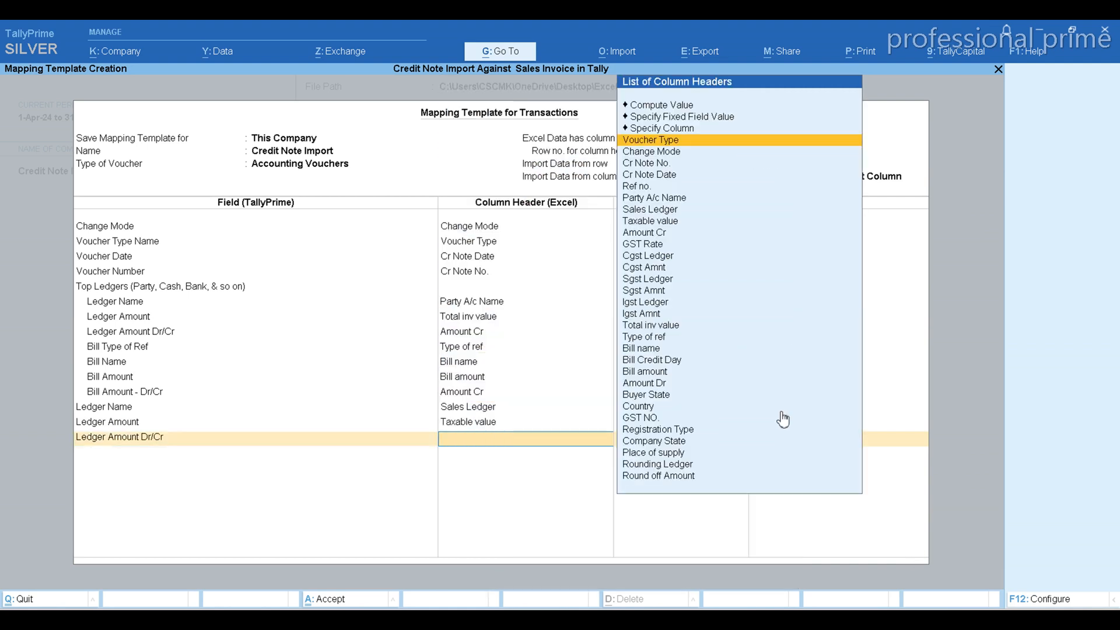
text(Dr)
key(Return)
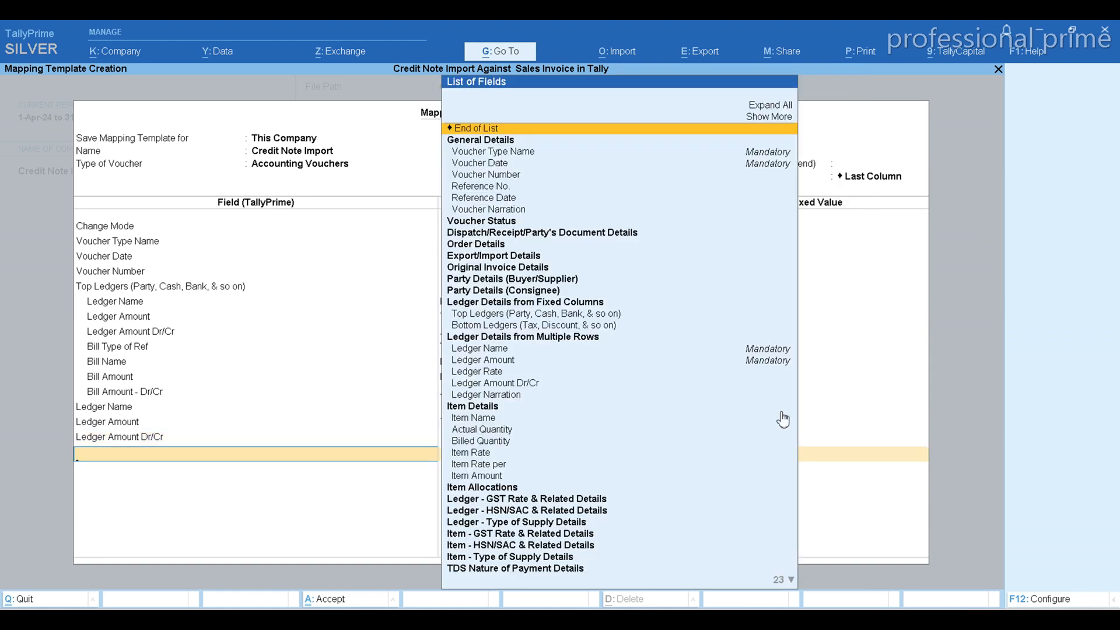
Check the Cgst Ledger header in Excel and add a Bottom Ledgers (Tax, Discount, & so on) group to the TallyPrime template
key(alt+Tab)
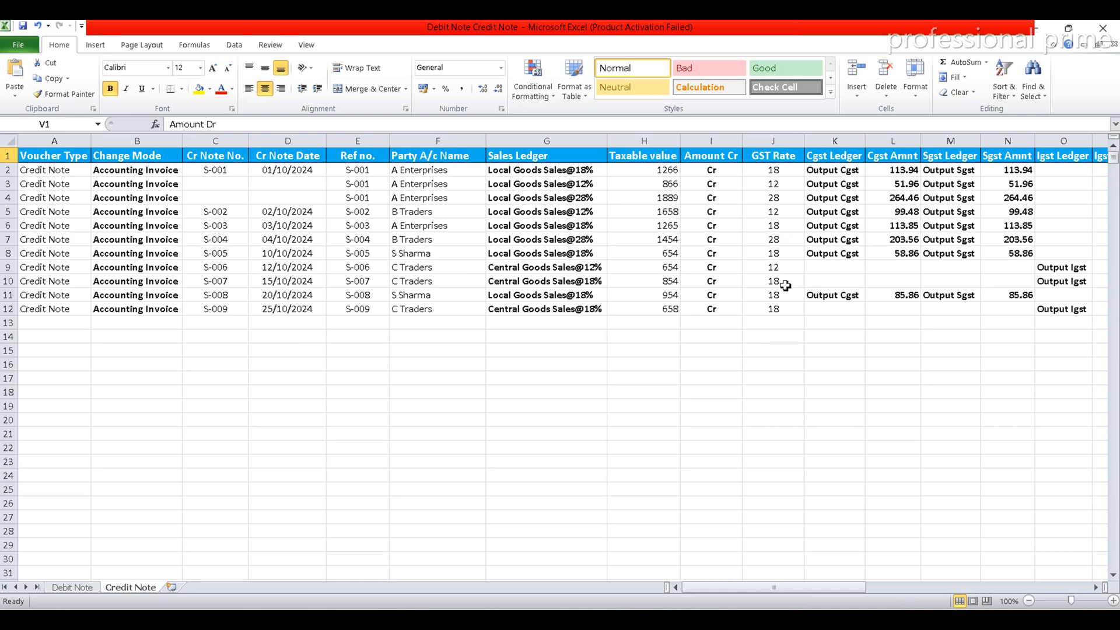
click(829, 158)
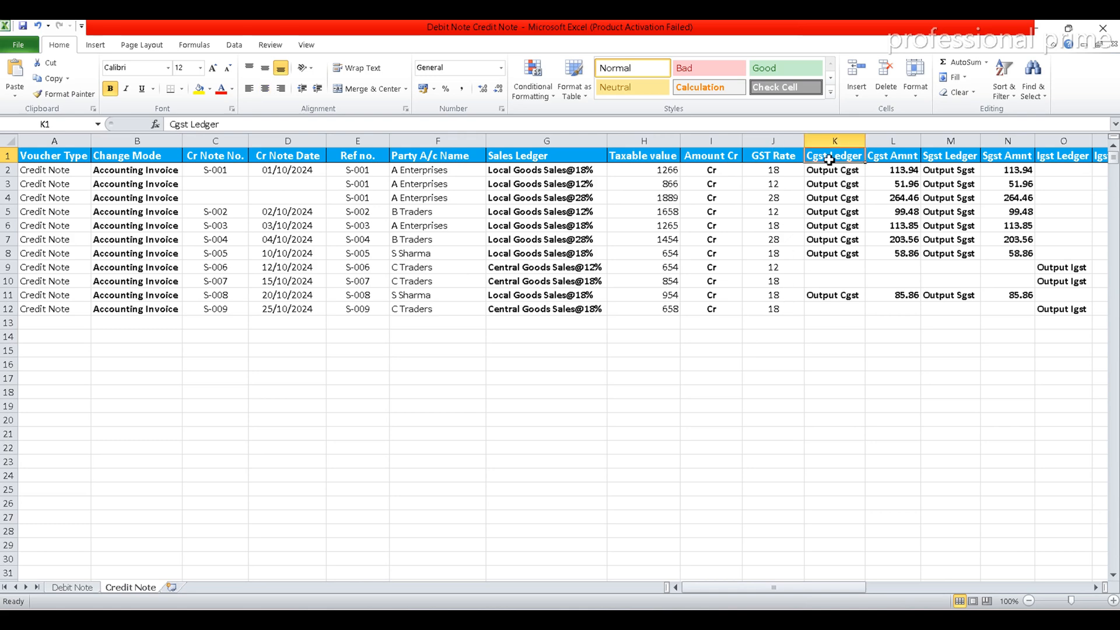
key(alt+Tab)
key(Down)
key(Down)
key(Down)
key(Down)
key(Down)
key(Down)
key(Down)
key(Down)
key(Down)
key(Down)
key(Down)
key(Down)
key(Down)
key(Down)
key(Down)
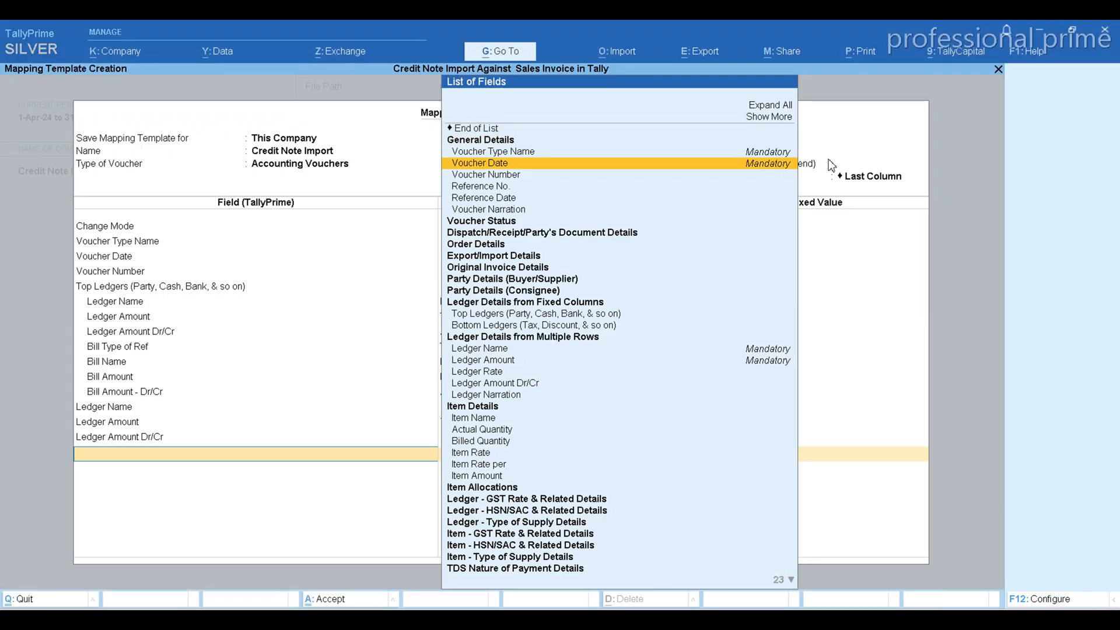
key(Down)
key(Down)
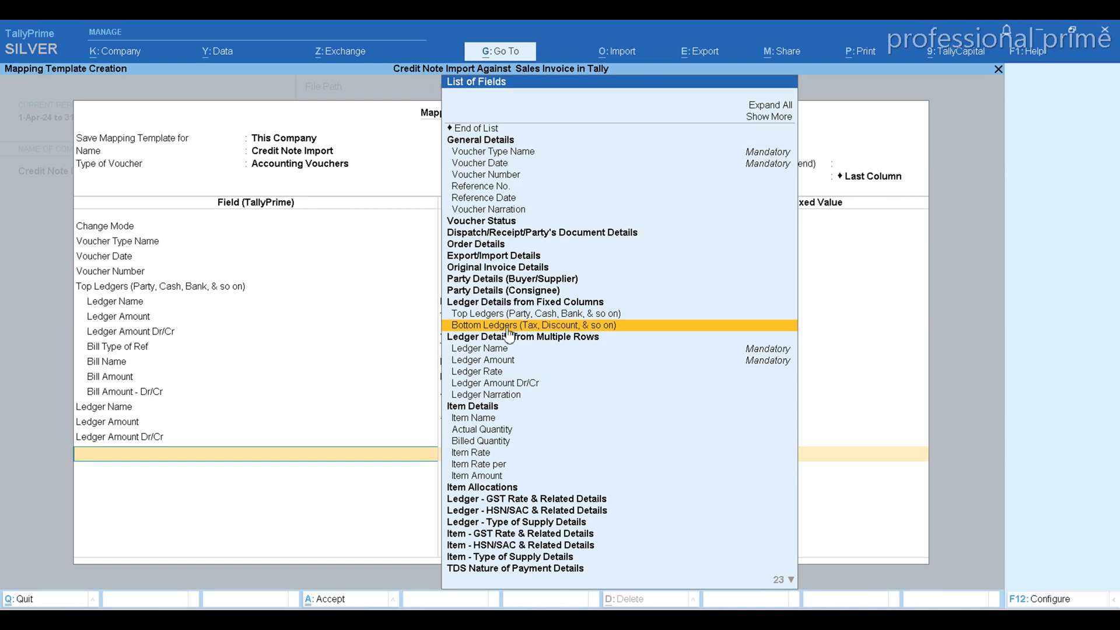
click(591, 331)
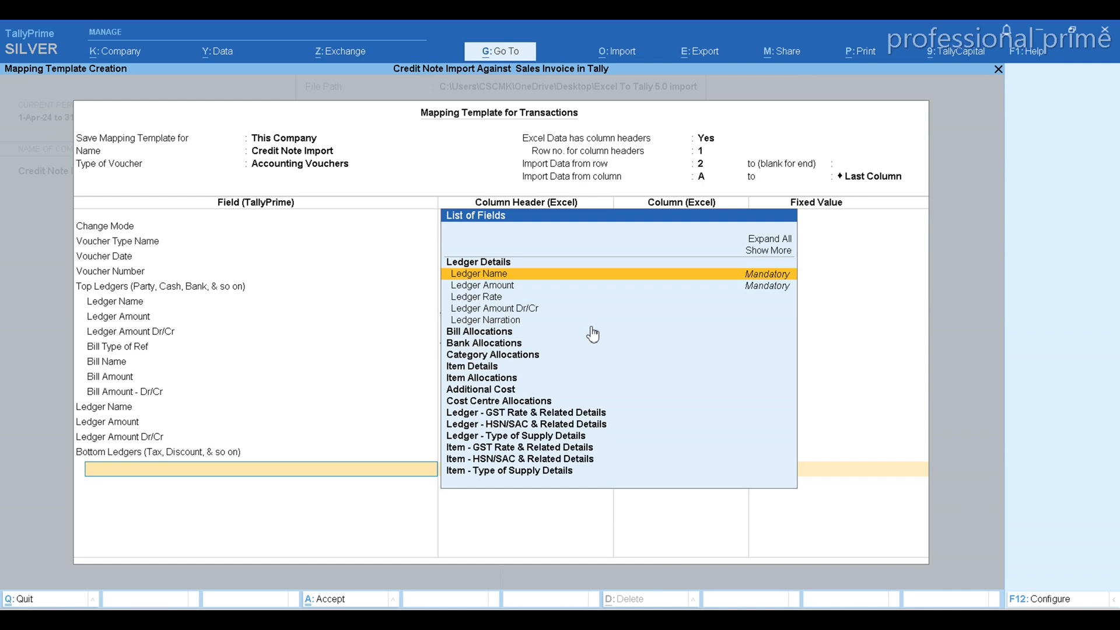
In the first Bottom Ledgers group, map Ledger Name to Cgst Ledger and Ledger Amount to Cgst Amnt
click(489, 276)
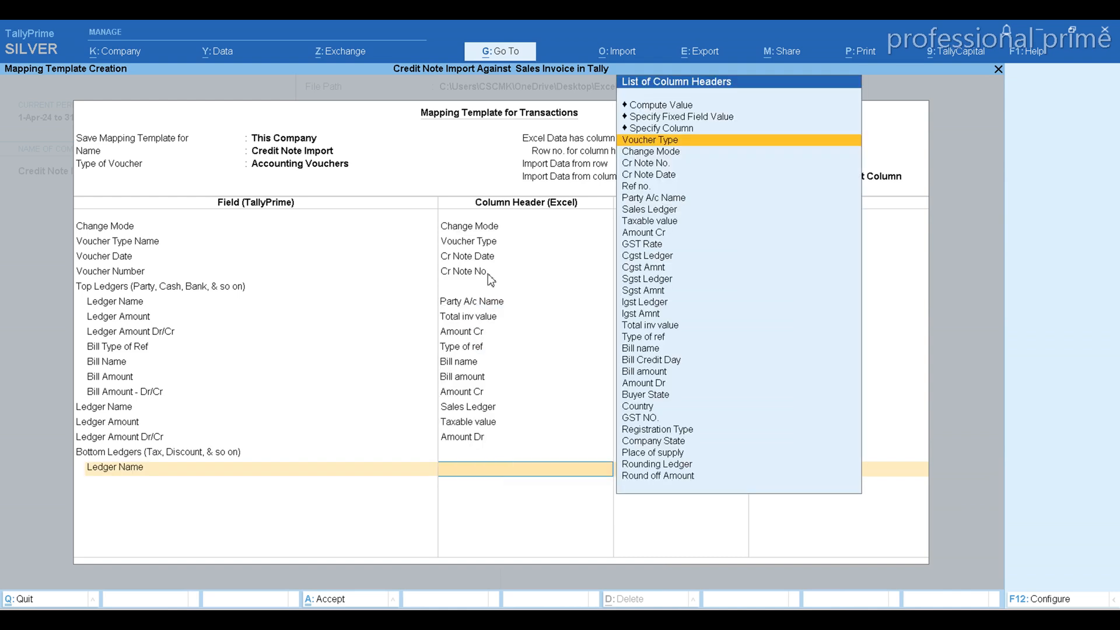
text(Cg)
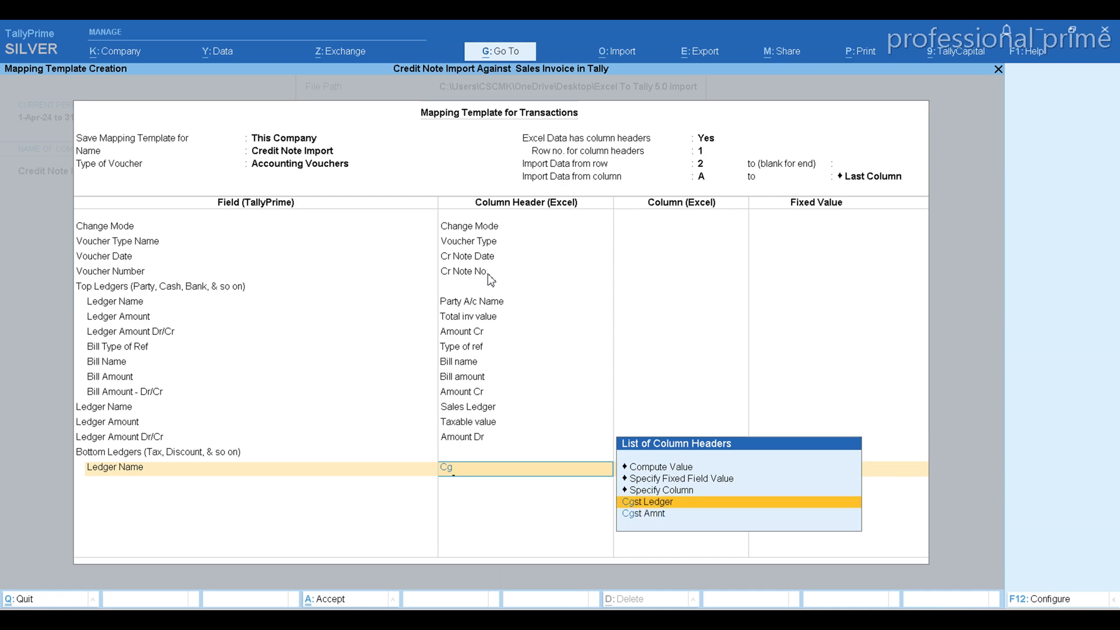
key(Return)
key(Down)
key(Down)
key(Down)
key(Return)
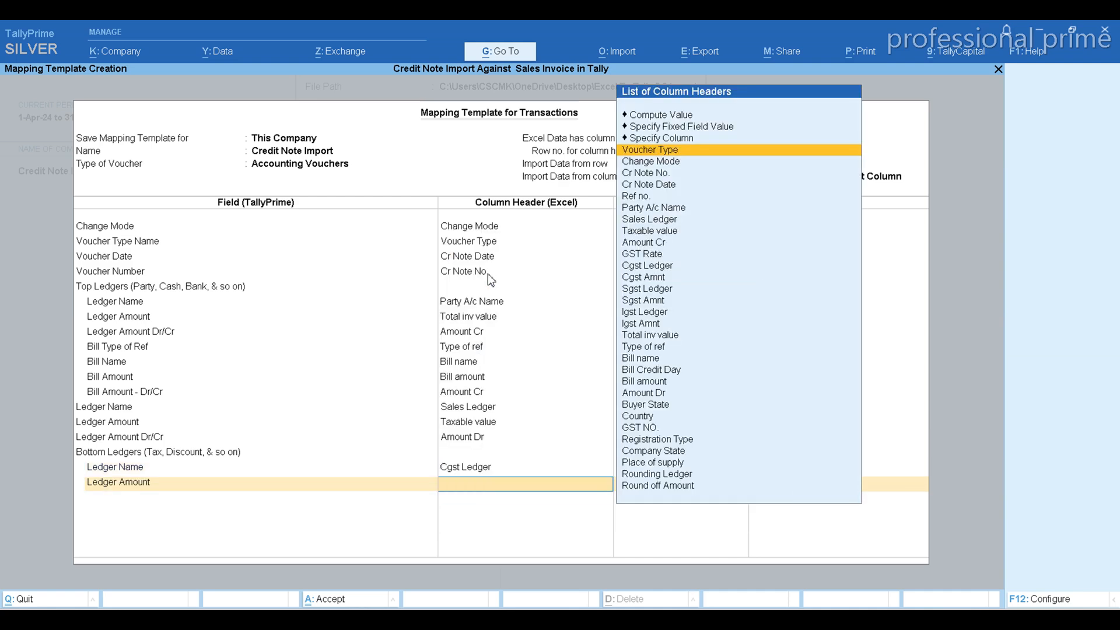
text(Cg)
key(Down)
key(Return)
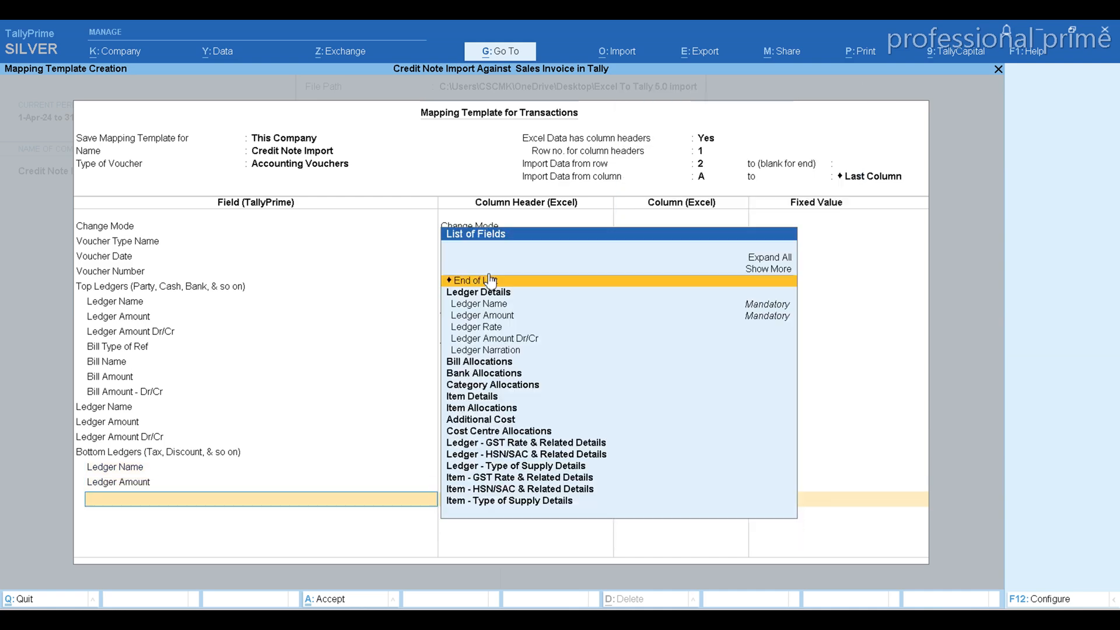
Add the Ledger Amount Dr/Cr field to the Cgst ledger group and map it to the Amount Dr column header
key(Down)
key(Down)
key(Down)
key(Down)
key(Down)
key(Return)
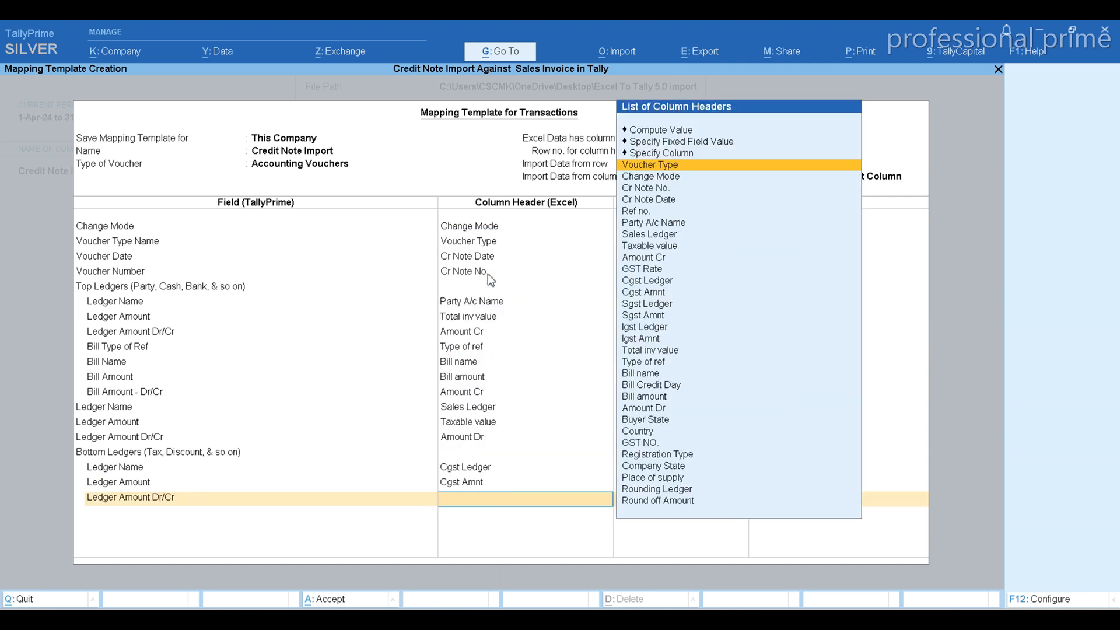
text(Dr)
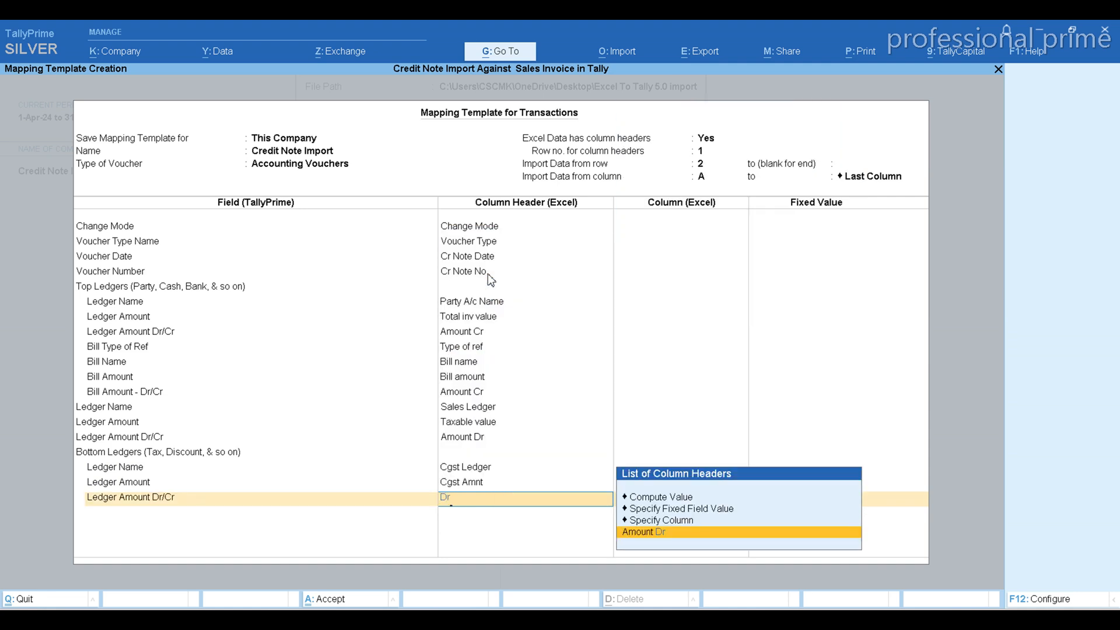
key(Return)
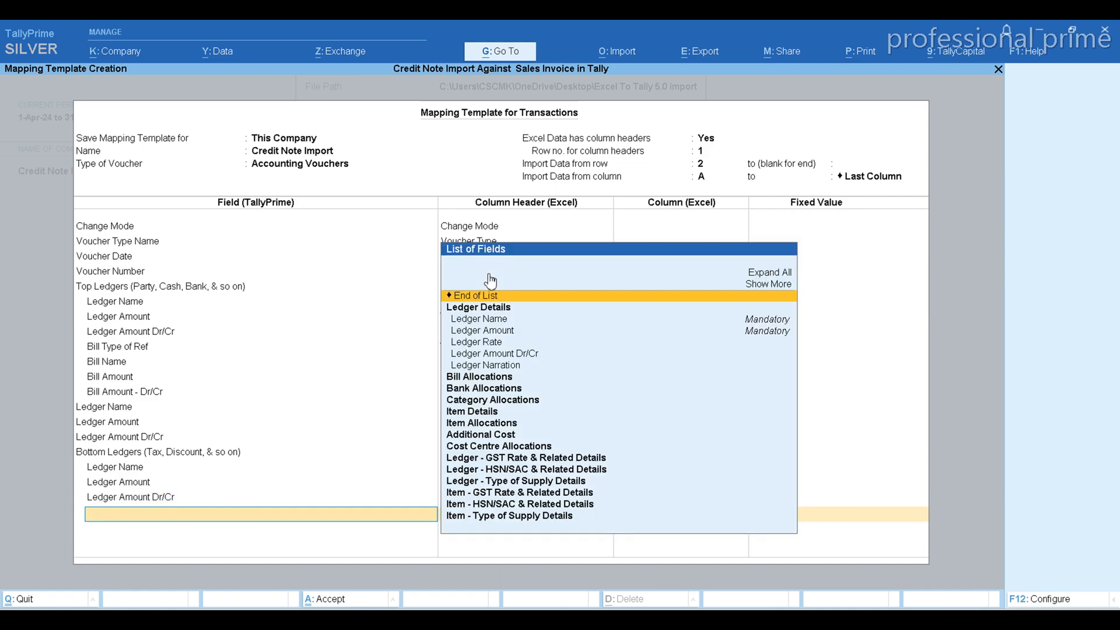
End the Cgst ledger group and add a second Bottom Ledgers (Tax, Discount, & so on) group
key(Return)
key(Down)
key(Down)
key(Down)
key(Down)
key(Down)
key(Down)
key(Down)
key(Down)
key(Down)
key(Down)
key(Down)
key(Down)
key(Down)
key(Down)
key(Down)
key(Down)
key(Down)
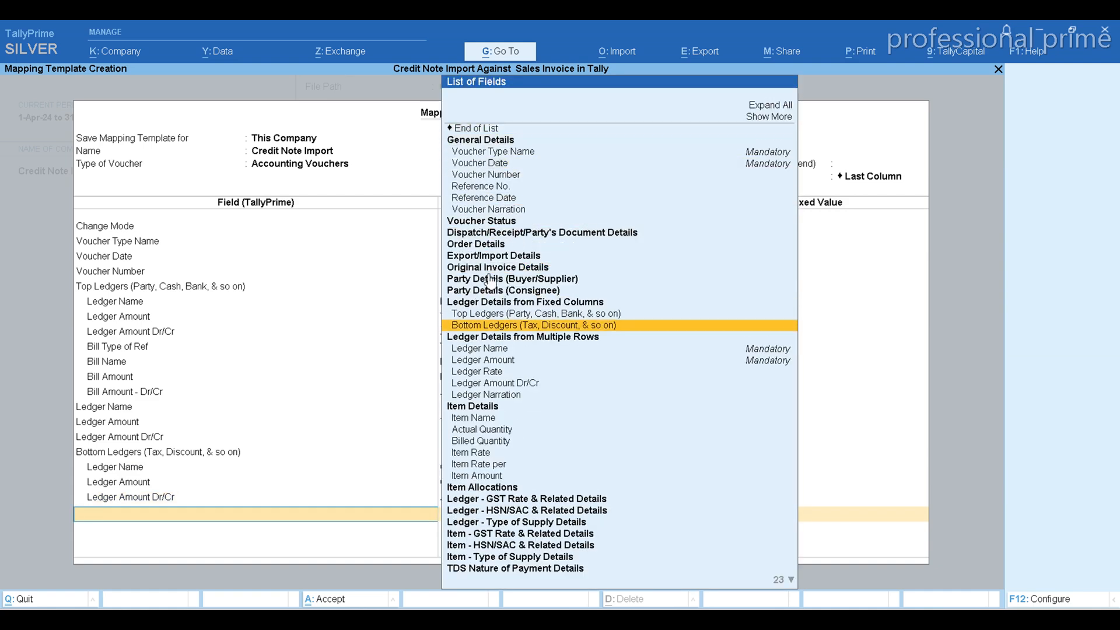
key(Return)
In the second Bottom Ledgers group, map Ledger Name to Sgst Ledger and Ledger Amount to Sgst Amnt
key(Return)
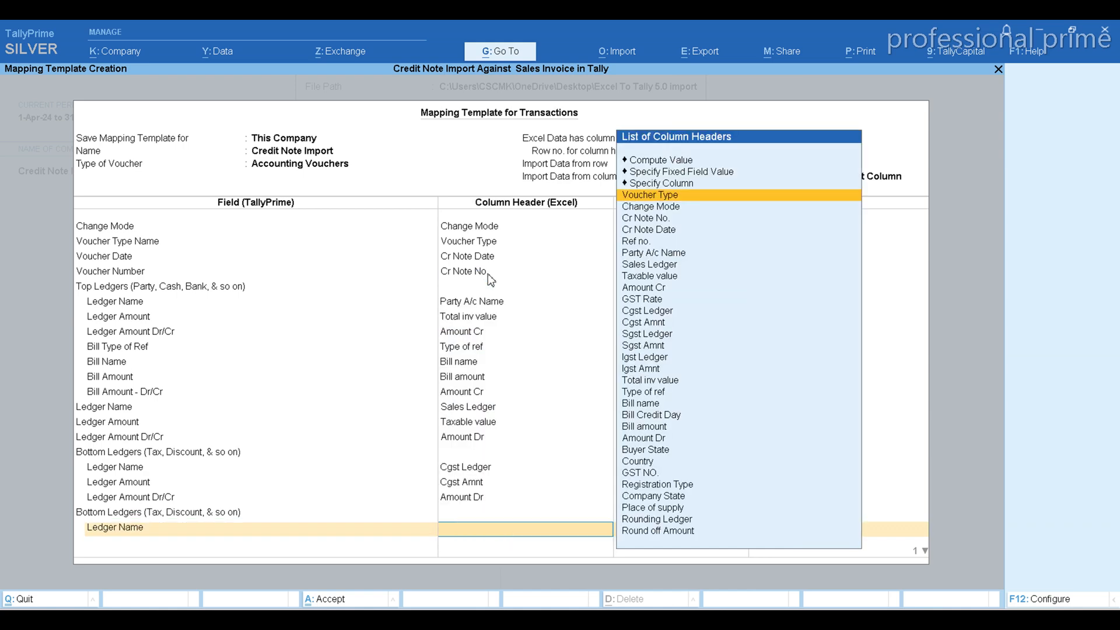
text(Sgs)
key(Return)
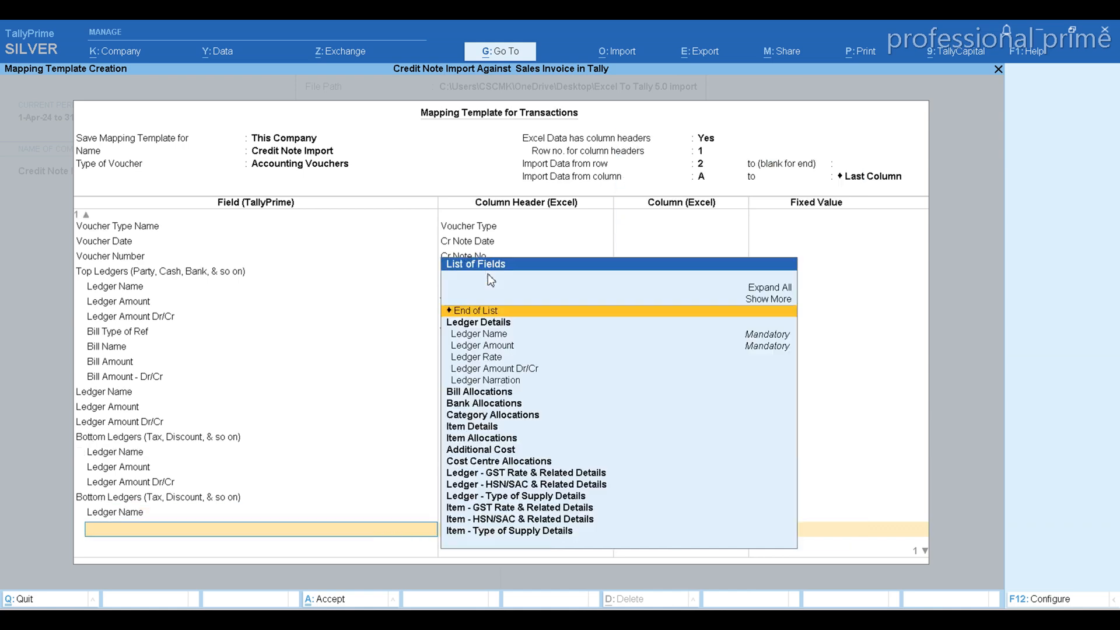
key(Down)
key(Down)
key(Down)
key(Return)
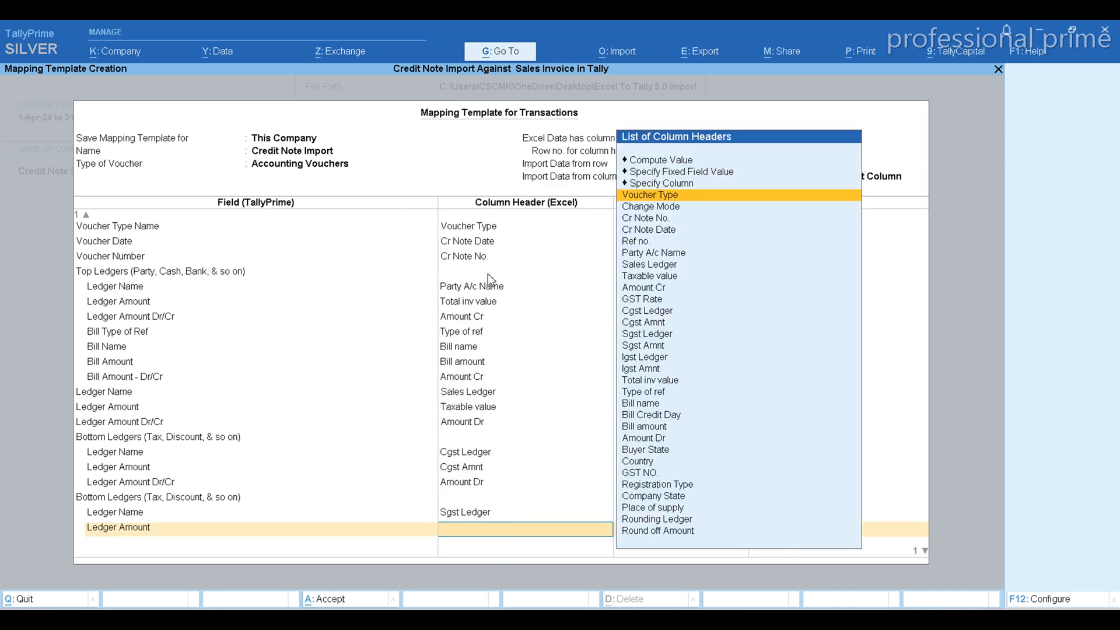
text(Sg)
key(Down)
key(Down)
key(Return)
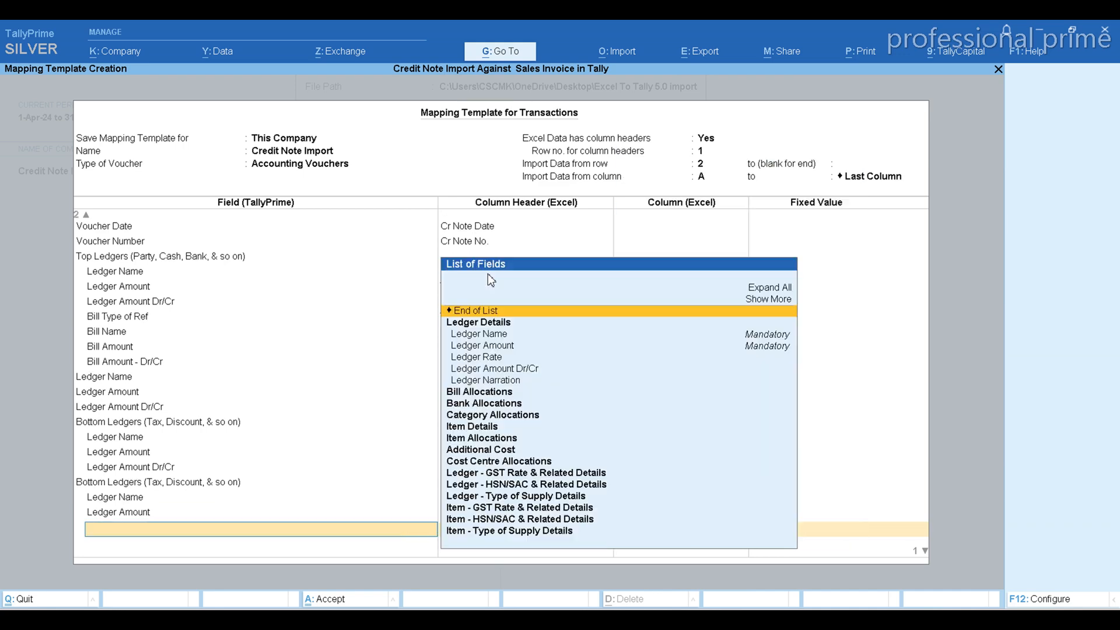
Add the Ledger Amount Dr/Cr field to the Sgst ledger group and map it to the Amount Dr column header
key(Down)
key(Down)
key(Down)
key(Down)
key(Return)
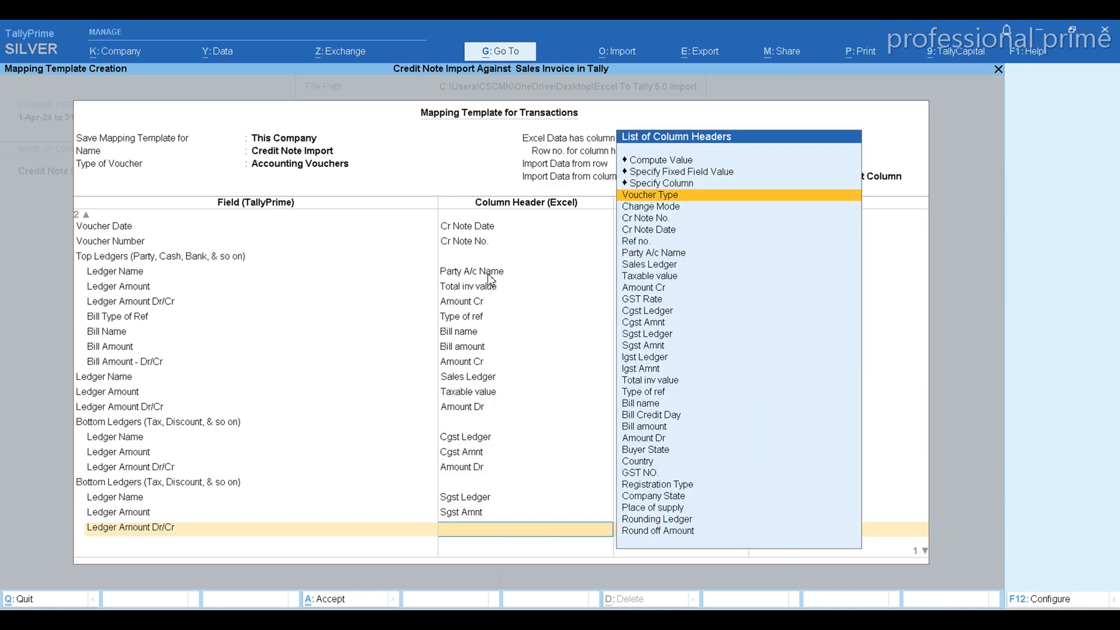
text(Dr)
key(Return)
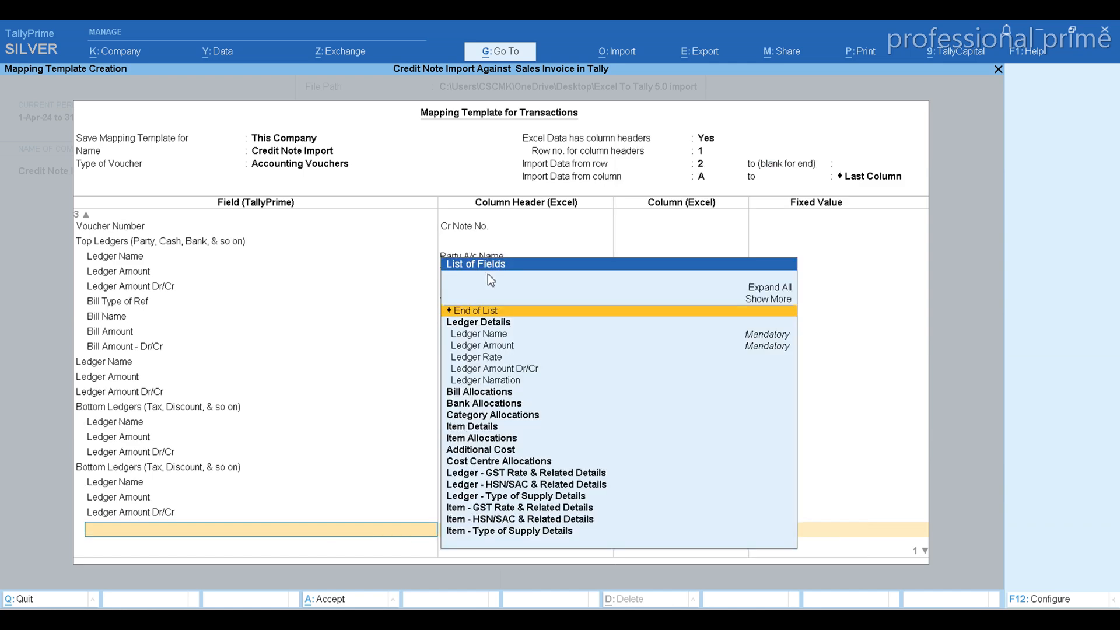
End the Sgst ledger group and add a third Bottom Ledgers (Tax, Discount, & so on) group
key(alt+h)
key(Down)
key(Down)
key(Down)
key(Down)
key(Down)
key(Down)
key(Down)
key(Down)
key(Down)
key(Down)
key(Down)
key(Down)
key(Down)
key(Down)
key(Down)
key(Down)
key(Down)
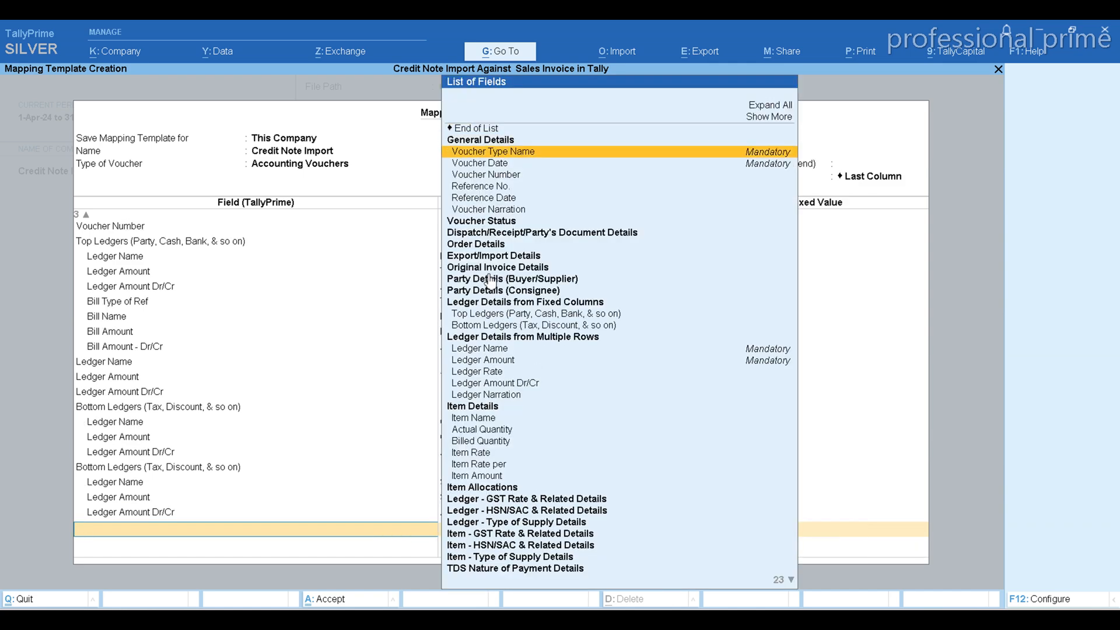
key(Return)
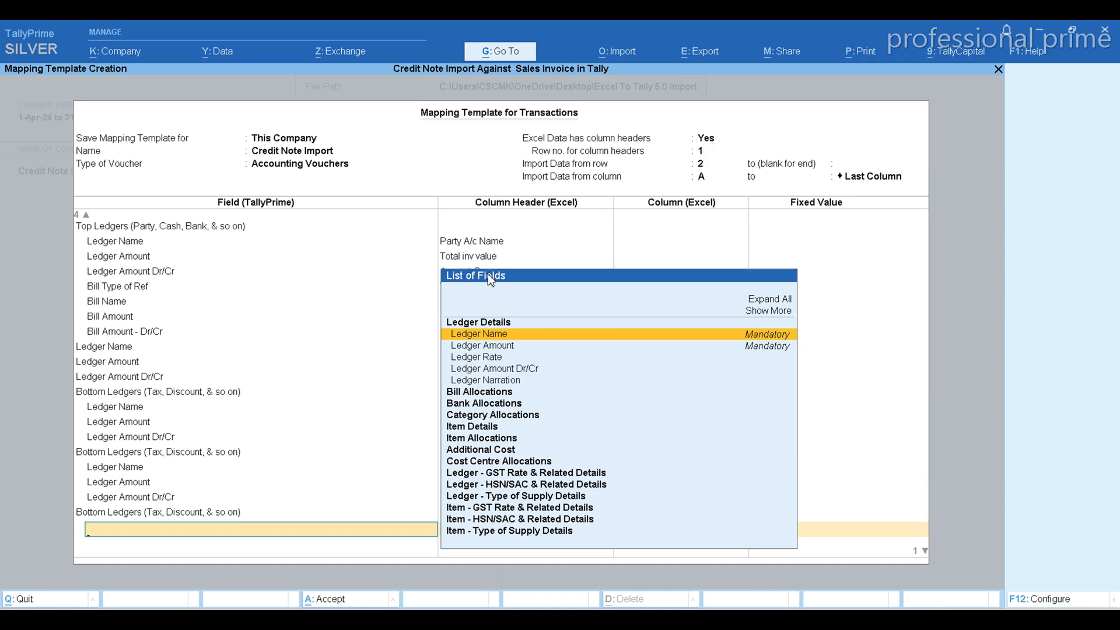
In the third Bottom Ledgers group, add the Ledger Name field and map it to the Igst Ledger column header
text(Igs)
key(BackSpace)
key(BackSpace)
key(BackSpace)
key(Return)
text(Igs)
key(Return)
Add the Ledger Amount field to the Igst ledger group and map it to the Igst Amnt column header
key(Down)
key(Down)
key(Down)
key(Return)
text(Ig)
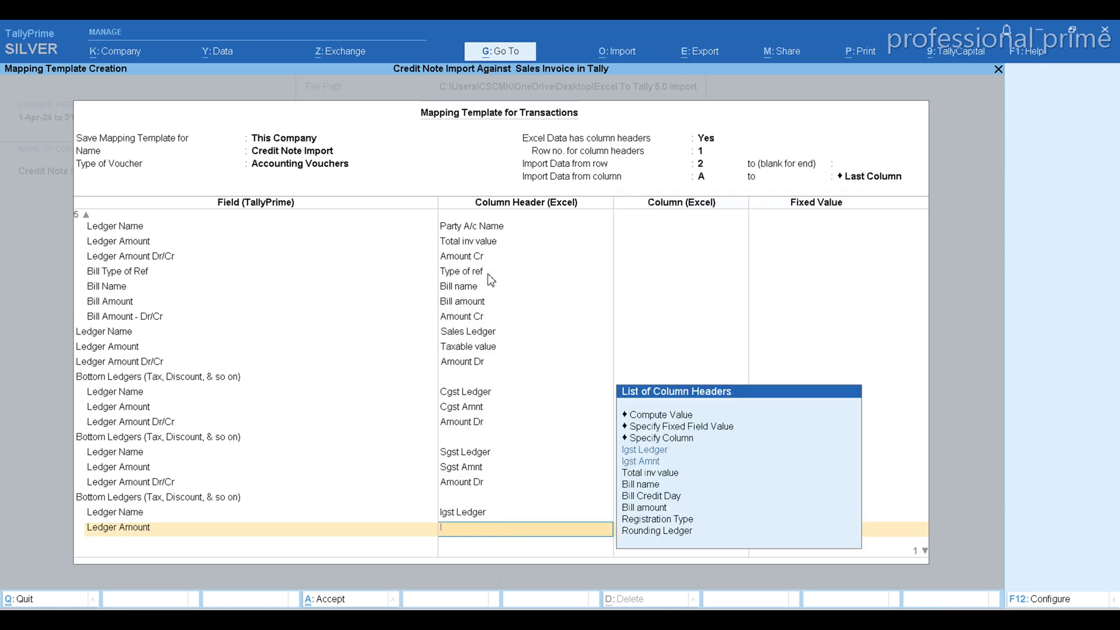
key(Down)
key(Return)
Add the Ledger Amount Dr/Cr field to the Igst ledger group, map it to Amount Dr, and end the group
key(Down)
key(Down)
key(Down)
key(Down)
key(Return)
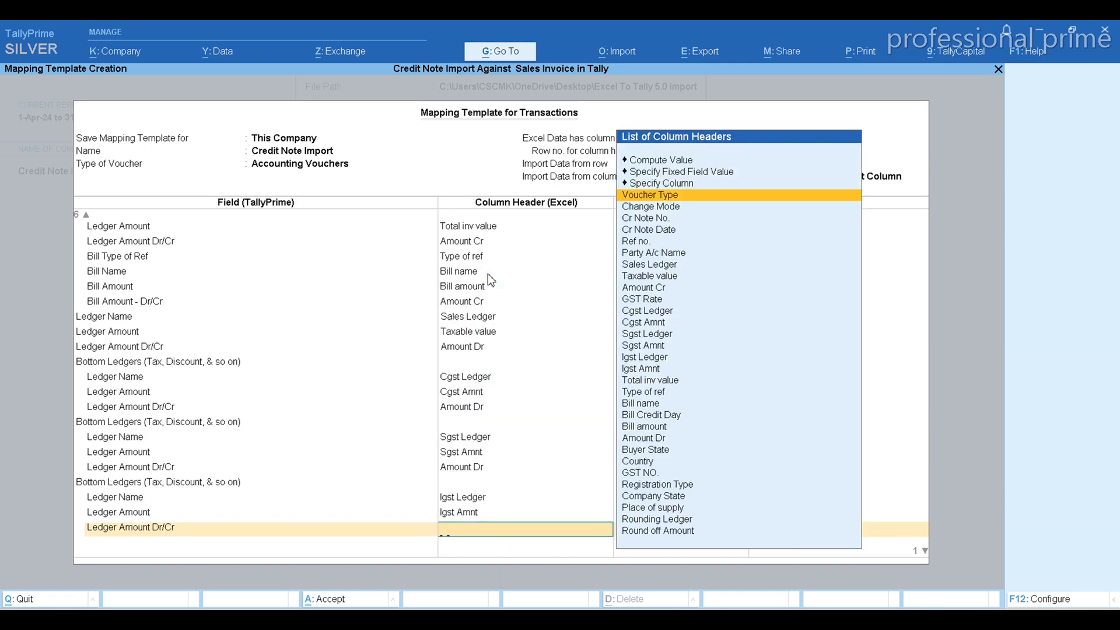
text(Dr)
key(Return)
key(Return)
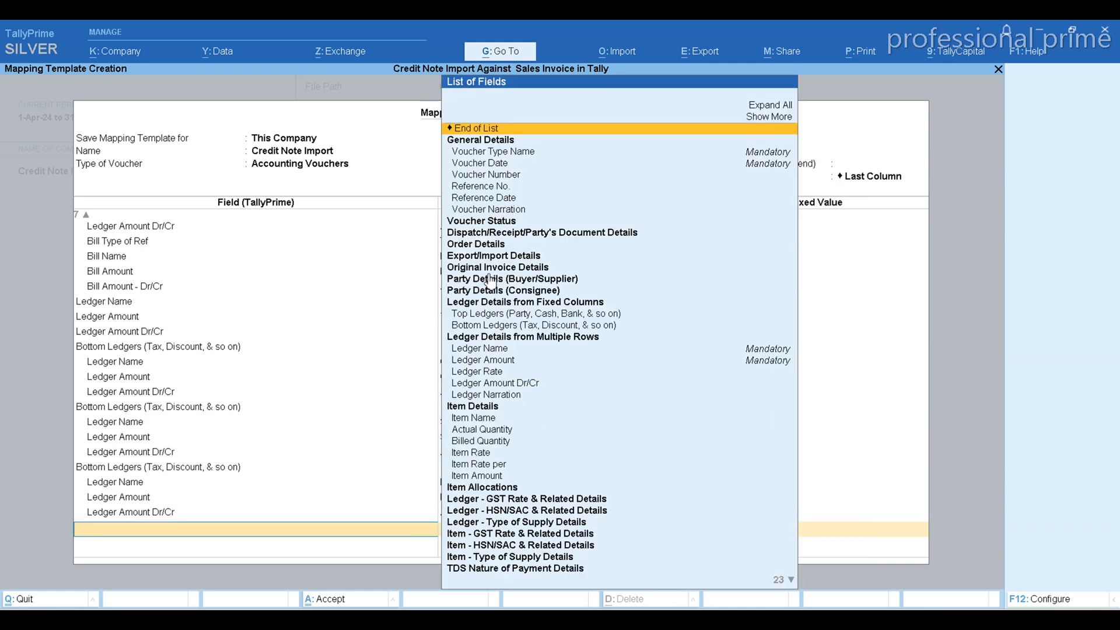
Switch to the Excel workbook and examine the remaining Credit Note column headers through Round off Amount
key(alt+Tab)
key(Right)
key(Right)
key(Right)
key(Right)
key(Right)
key(Right)
key(Right)
key(Right)
key(Right)
key(Right)
key(Right)
key(Right)
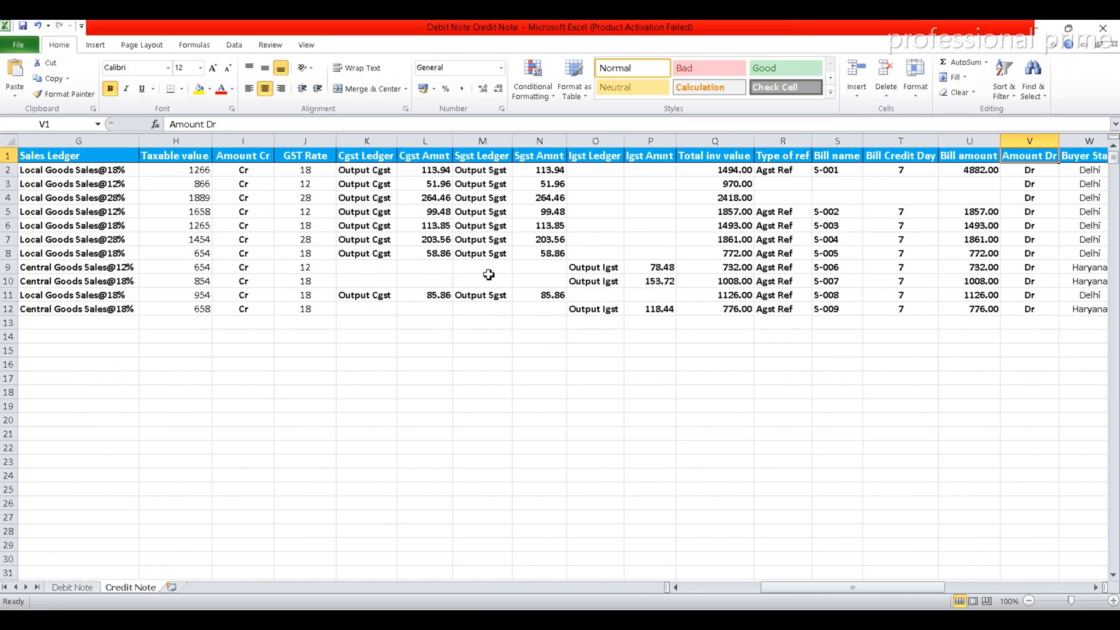
key(Right)
key(Right)
key(Right)
key(Right)
key(Right)
key(Right)
key(Right)
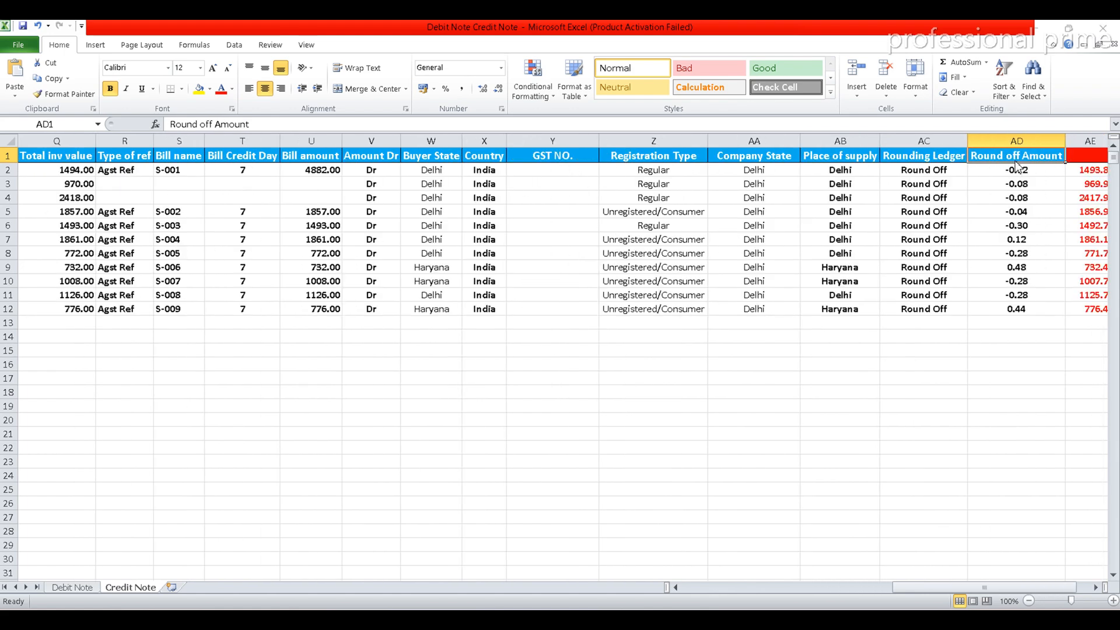
Switch back to TallyPrime and add a fourth Bottom Ledgers (Tax, Discount, & so on) group
key(alt+Tab)
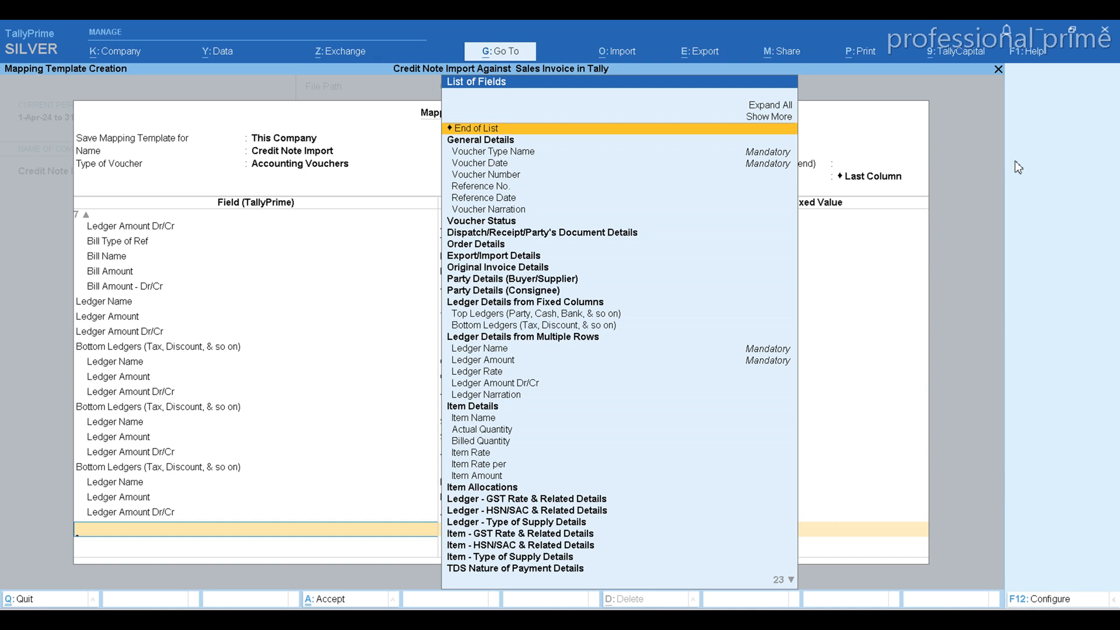
key(Down)
key(Down)
key(Down)
key(Down)
key(Down)
key(Down)
key(Down)
key(Down)
key(Down)
key(Down)
key(Down)
key(Down)
key(Down)
key(Down)
key(Down)
key(Down)
key(Down)
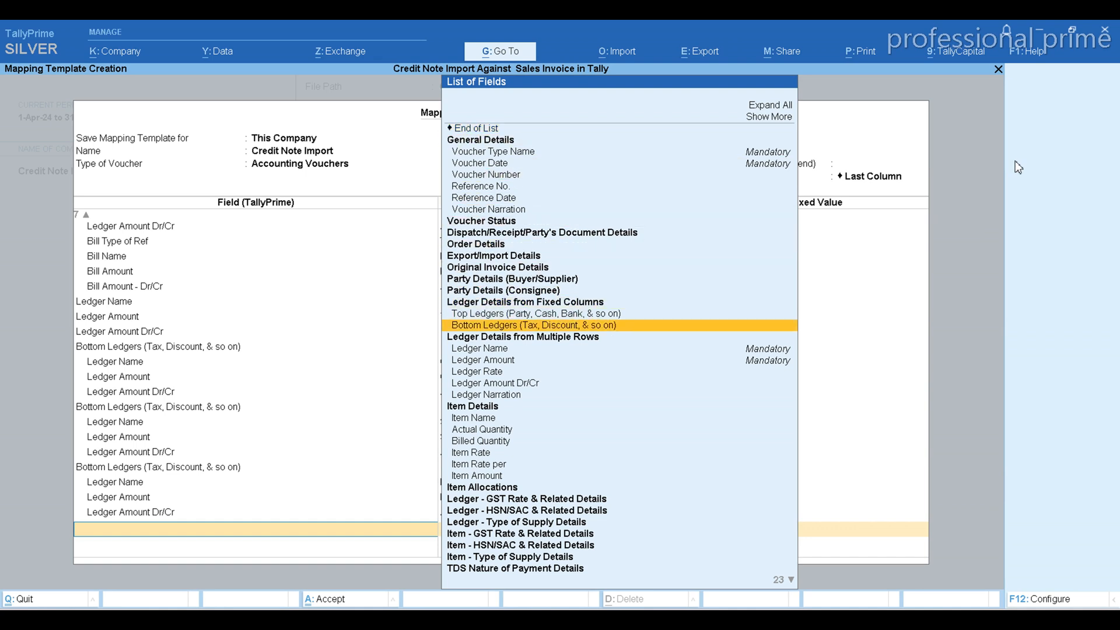
key(Return)
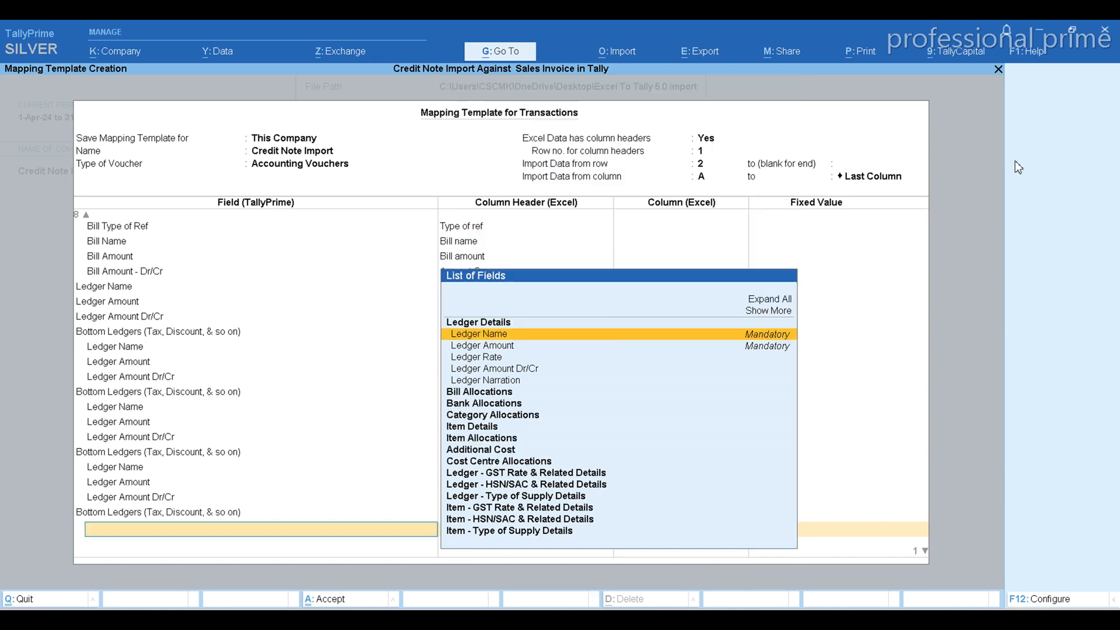
text(Rou)
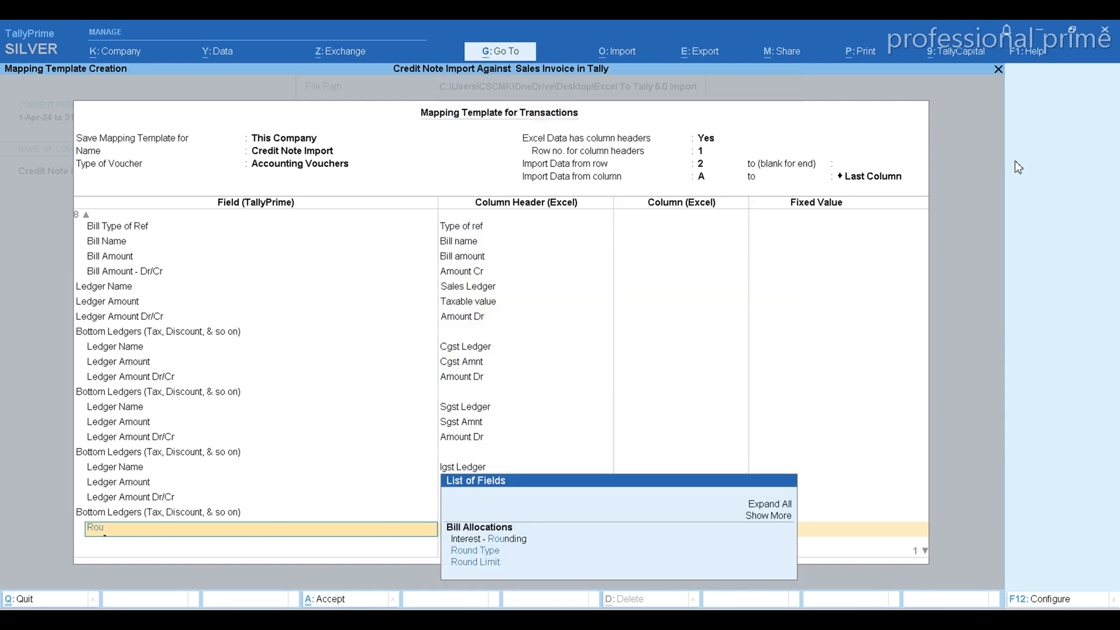
key(BackSpace)
key(BackSpace)
key(BackSpace)
key(Escape)
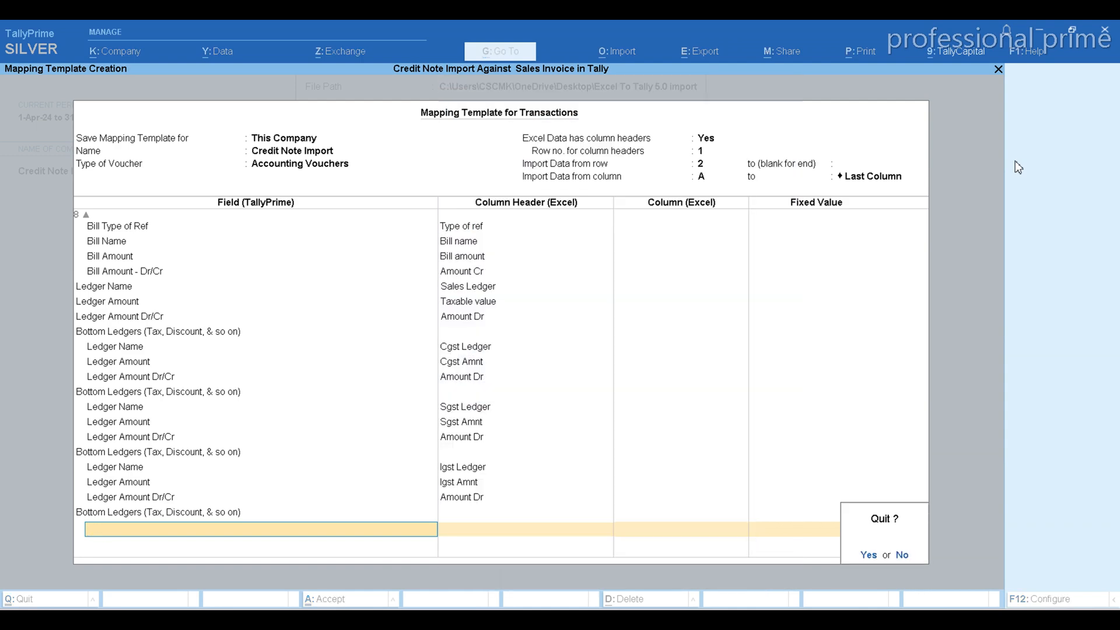
key(n)
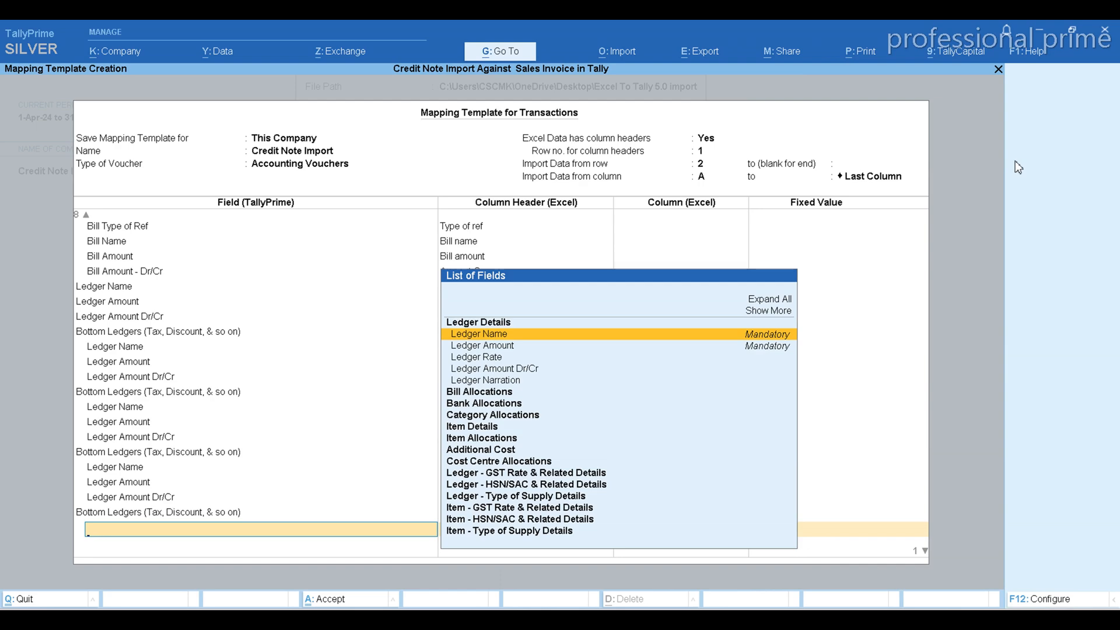
In the fourth Bottom Ledgers group, map Ledger Name to Rounding Ledger and Ledger Amount to Round off Amount, ending the group
key(Return)
text(Rou)
key(Down)
key(Return)
key(Down)
key(Down)
key(Down)
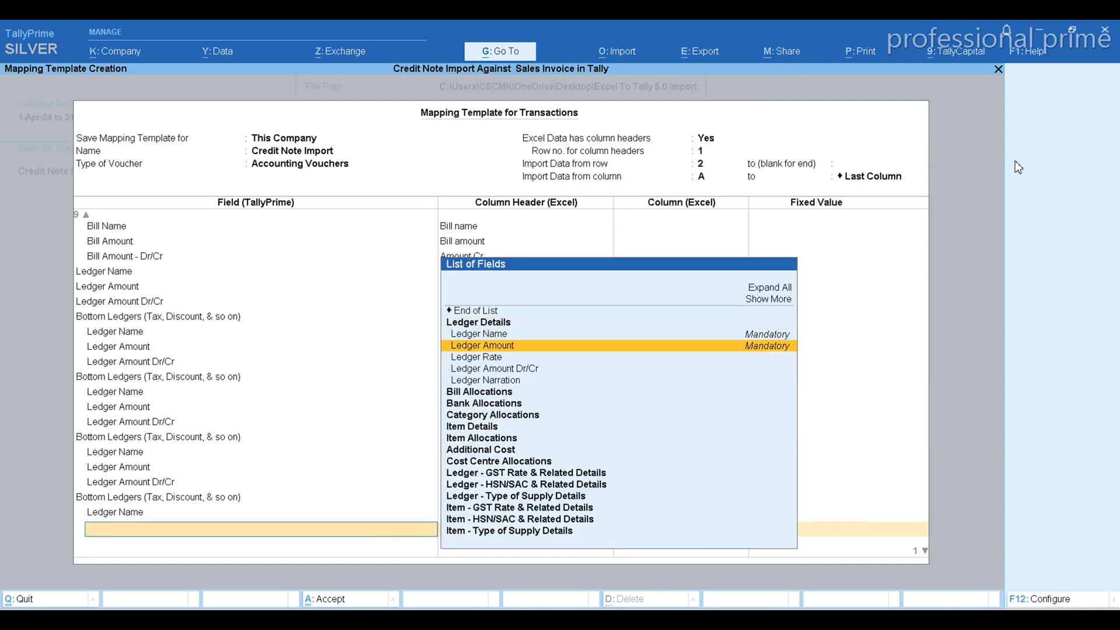
key(Return)
text(Rou)
key(Down)
key(Down)
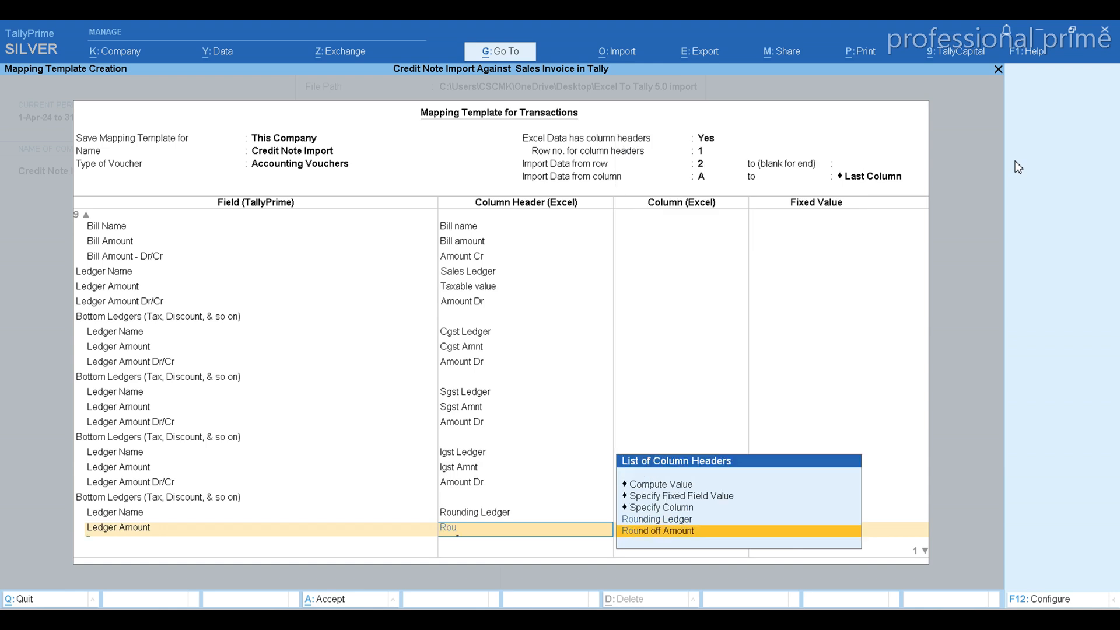
key(Return)
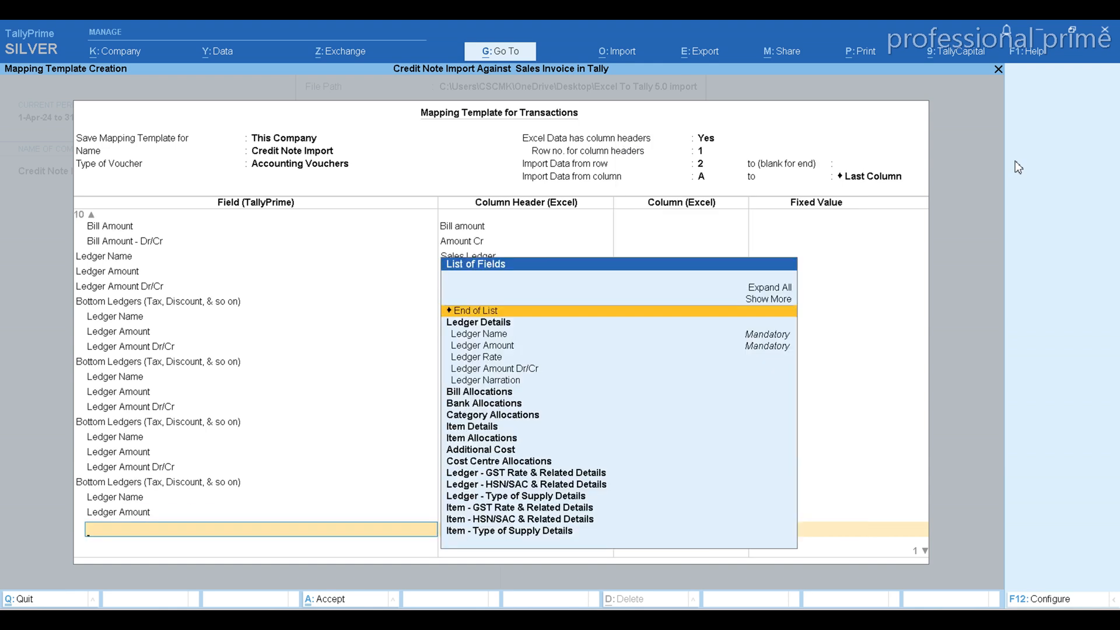
key(Return)
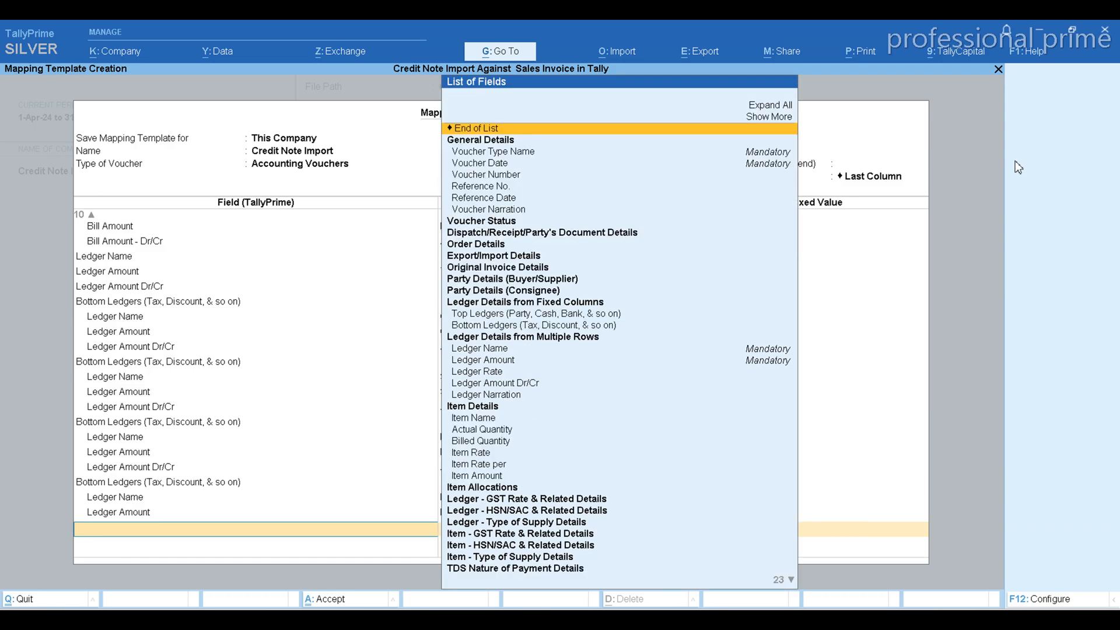
Check the Buyer State header in the Excel sheet and map the Buyer/Supplier - State field to Buyer State in TallyPrime
key(alt+Tab)
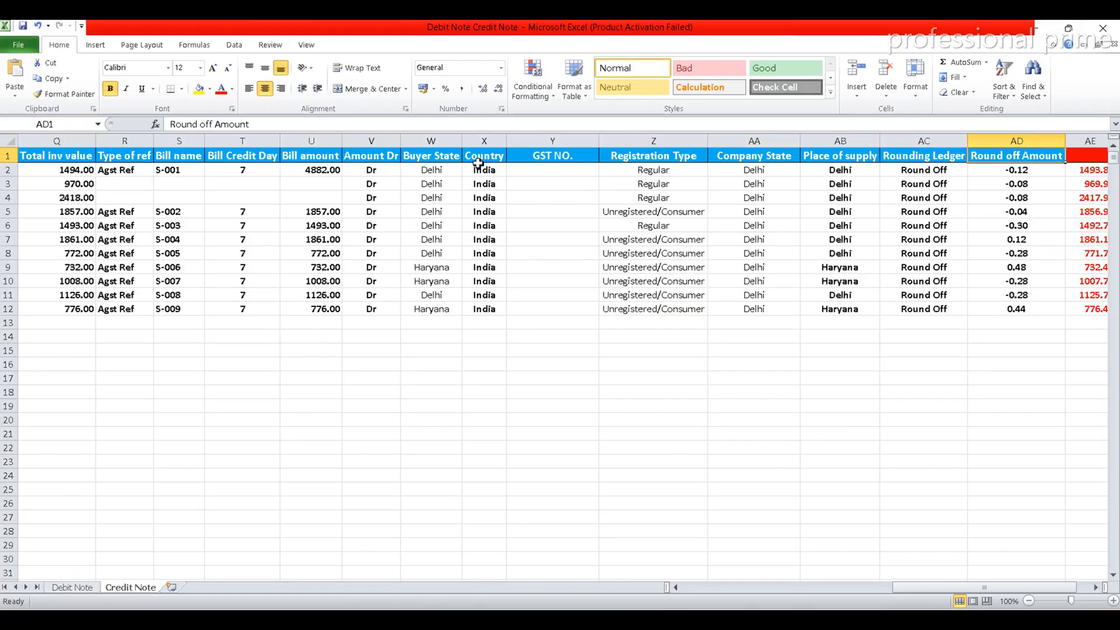
click(431, 155)
key(alt+Tab)
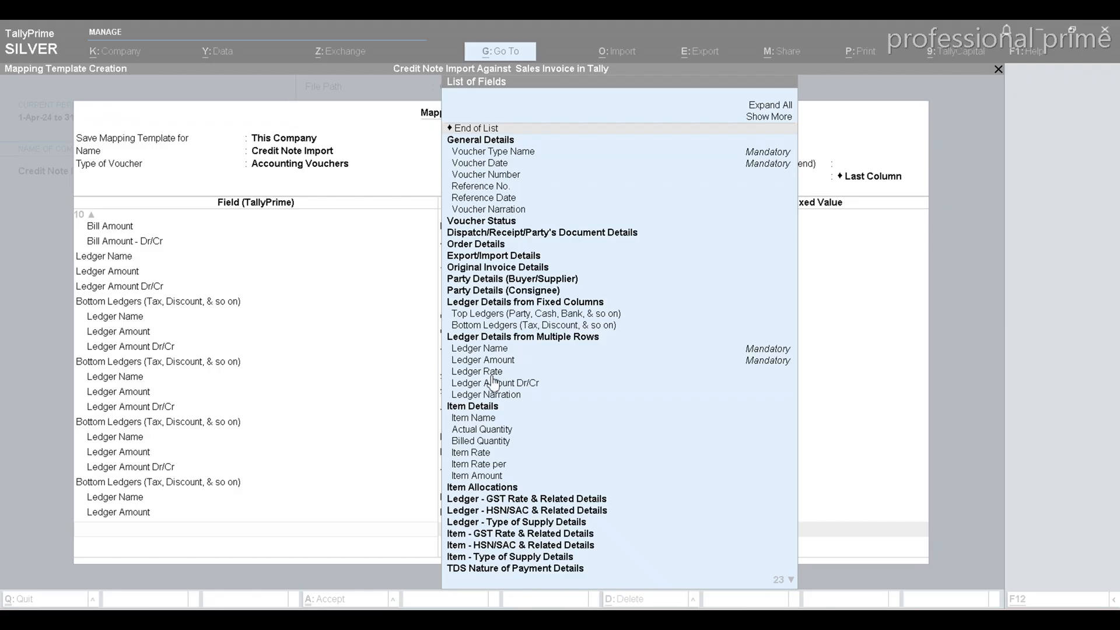
text(State)
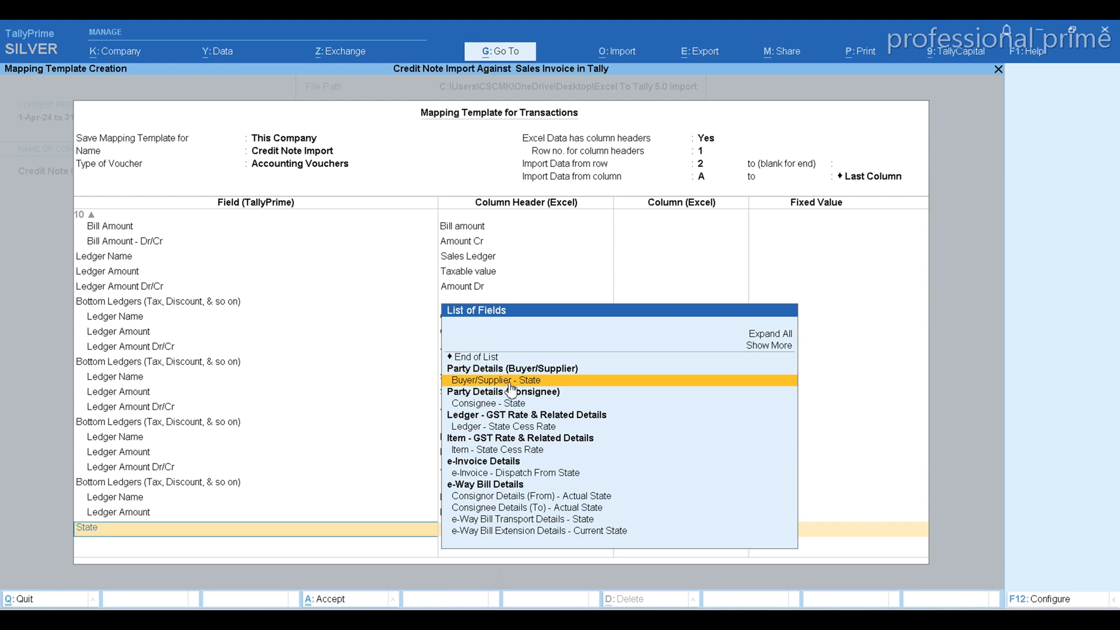
click(510, 382)
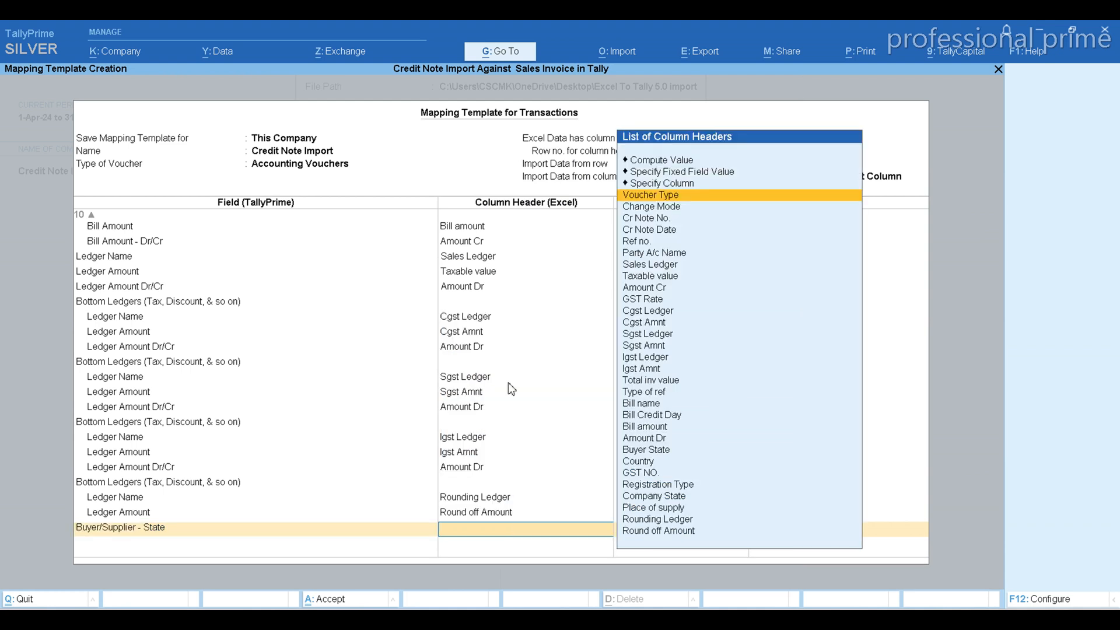
text(b)
key(Return)
key(Down)
key(Down)
key(Down)
key(Down)
key(Return)
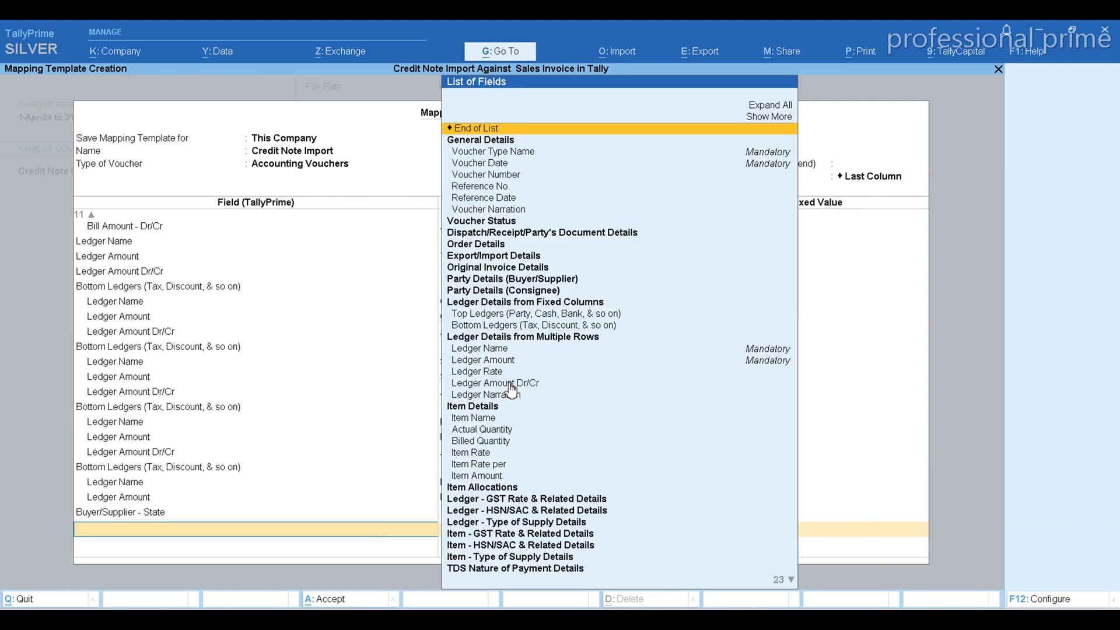
Check the Country header in the Excel sheet and map the Buyer/Supplier - Country field to Country in TallyPrime
key(Down)
key(Down)
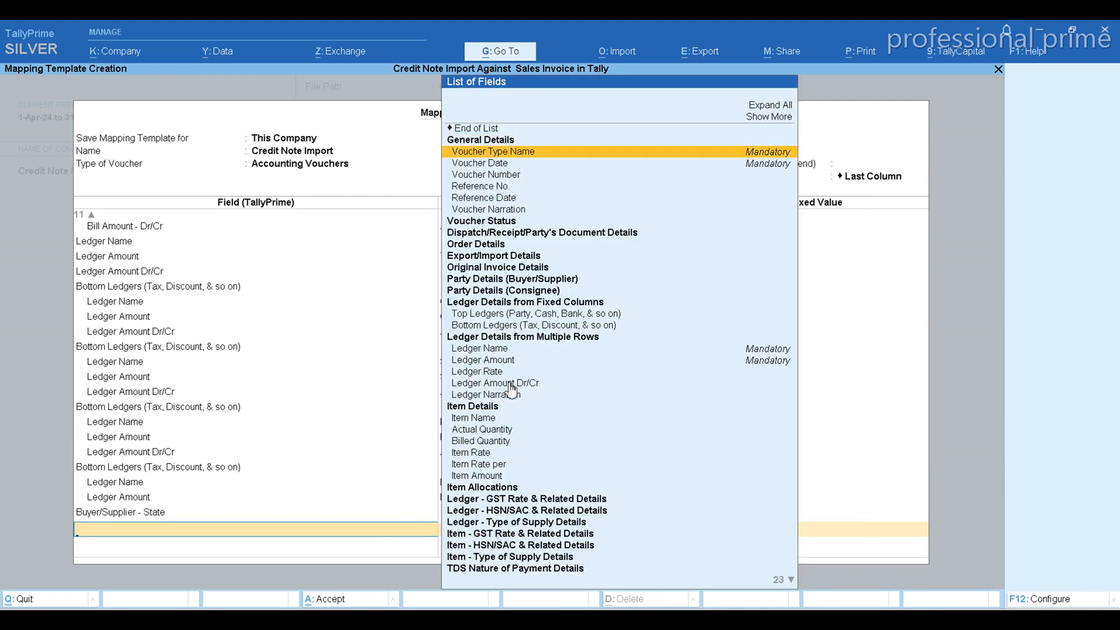
key(alt+Tab)
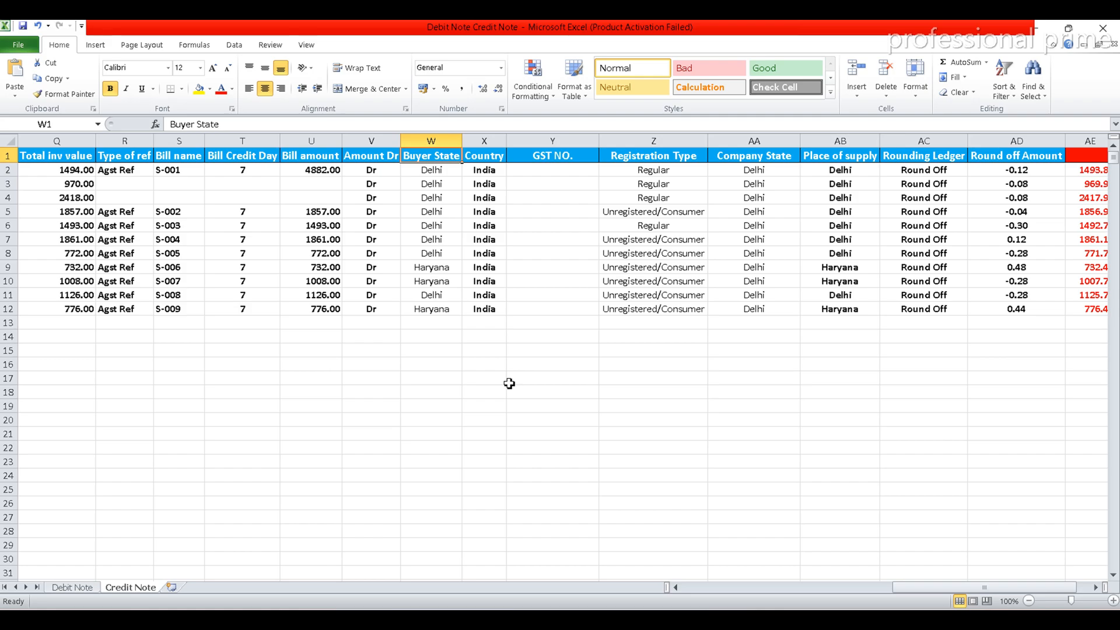
click(475, 158)
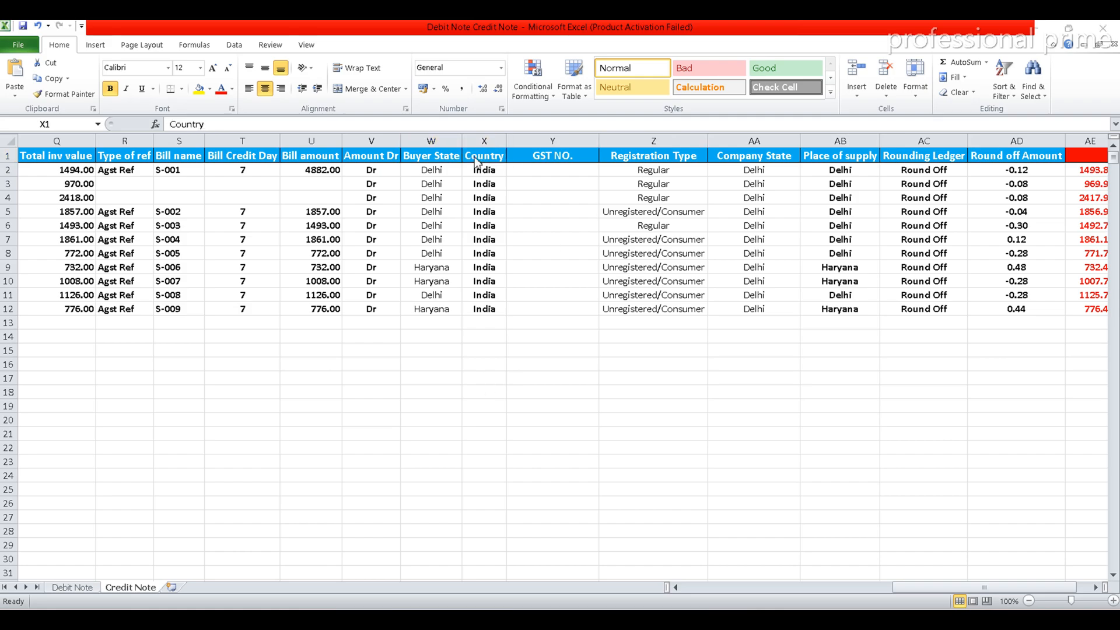
key(alt+Tab)
text(Cou)
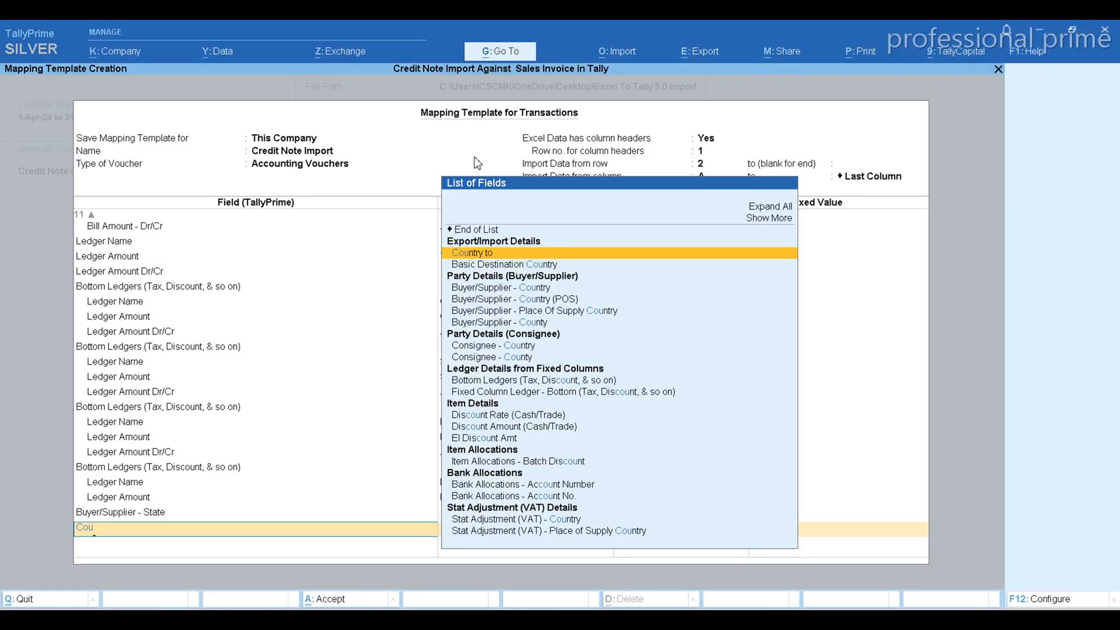
key(Down)
key(Down)
key(Return)
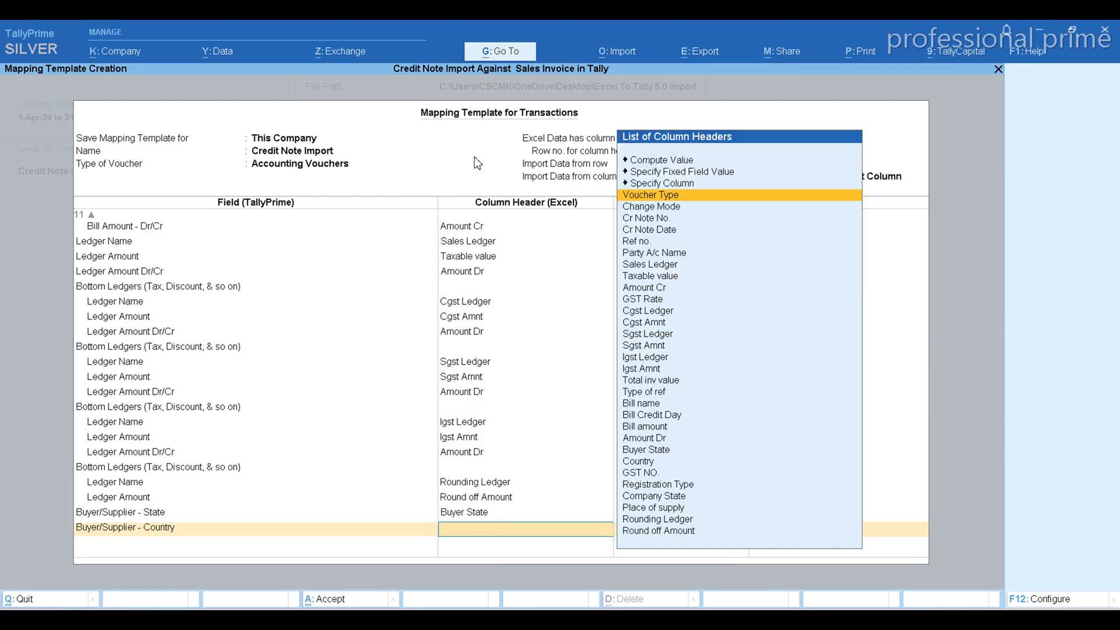
text(Cou)
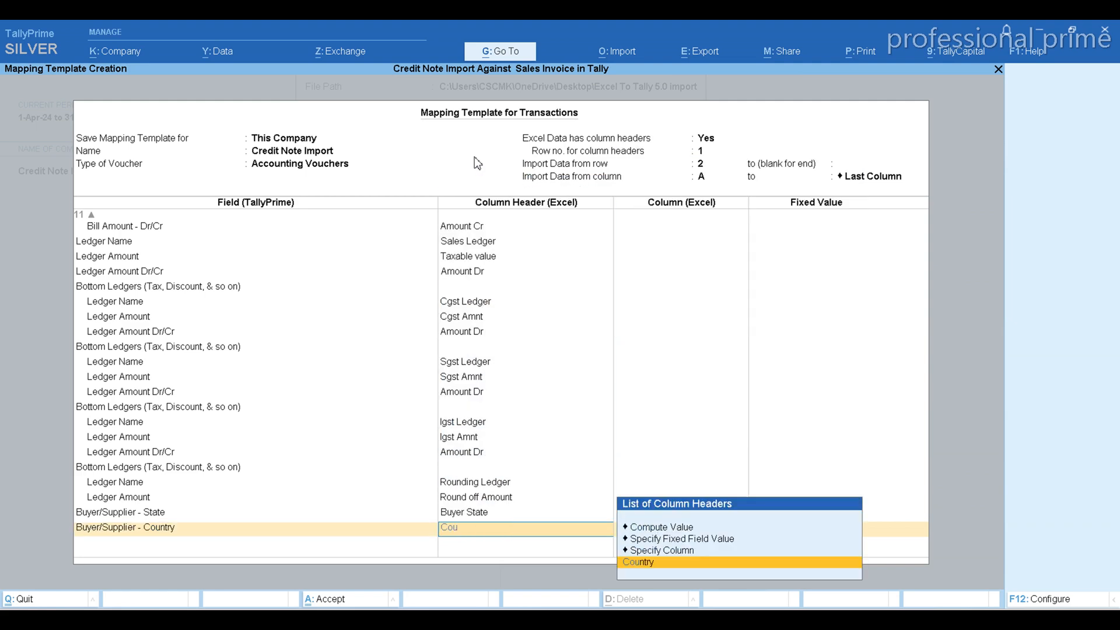
key(Return)
Check the next Excel column header and map the Buyer/Supplier - GSTIN/UIN field to GST NO. in TallyPrime
key(alt+Tab)
key(Right)
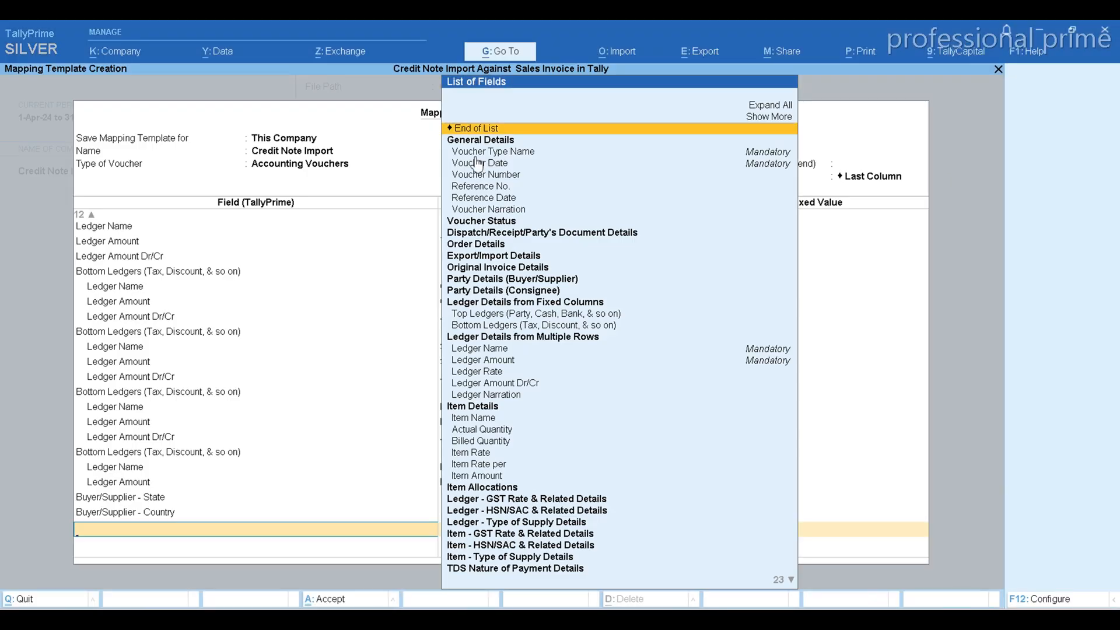
text(Gstin)
key(Down)
key(Down)
key(Up)
key(Return)
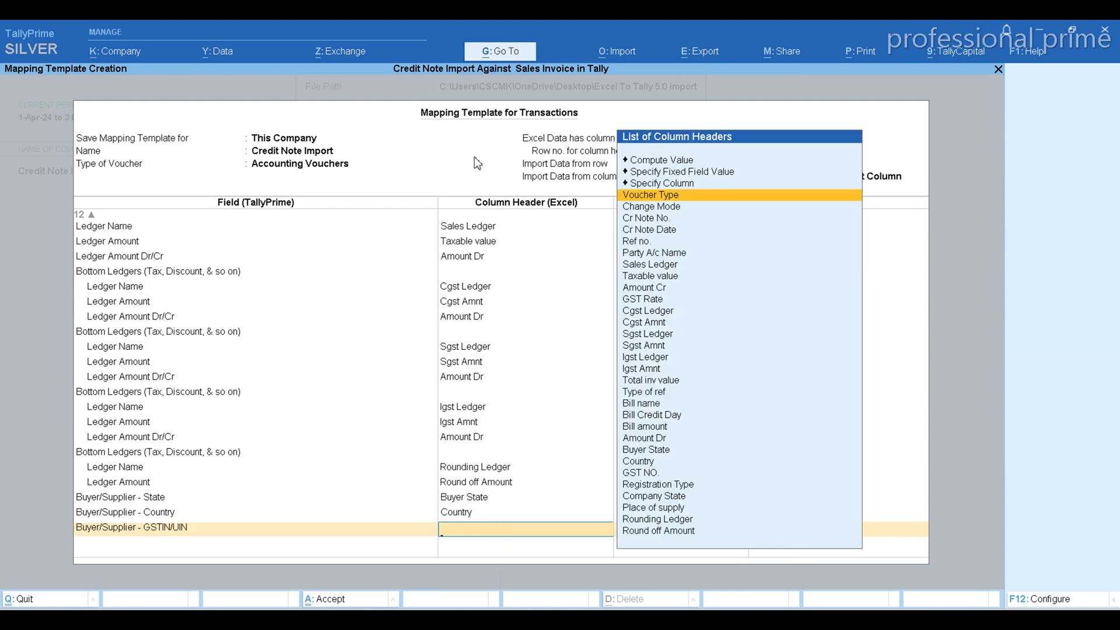
text(Gs)
key(Up)
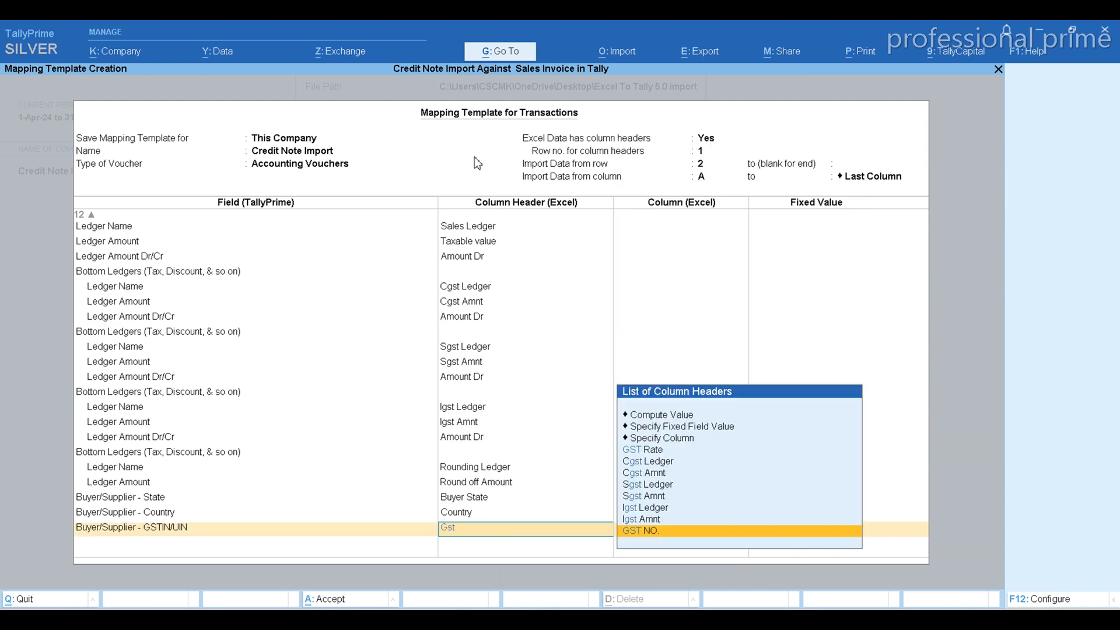
key(Return)
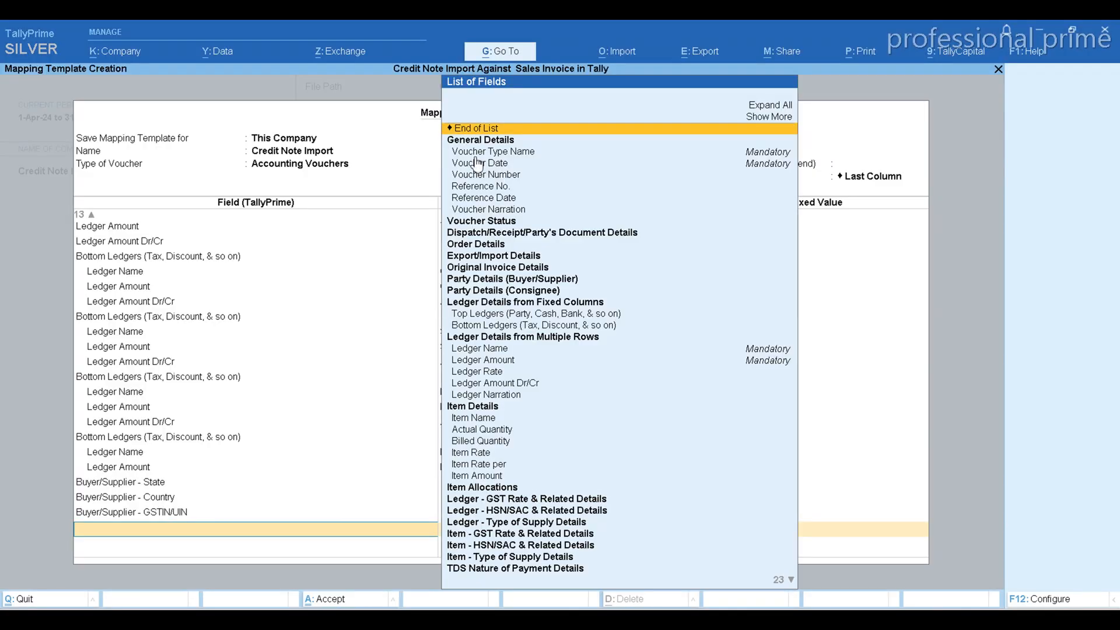
Add the Buyer/Supplier - GST Registration Type field and map it to the Registration Type column header
text(Regi)
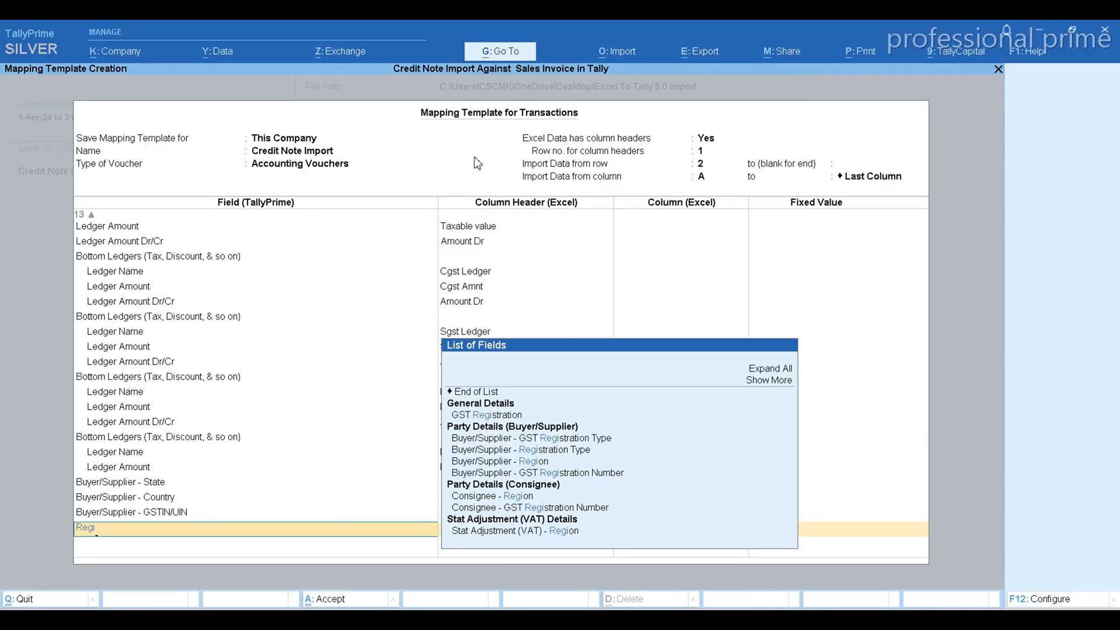
key(Down)
key(Down)
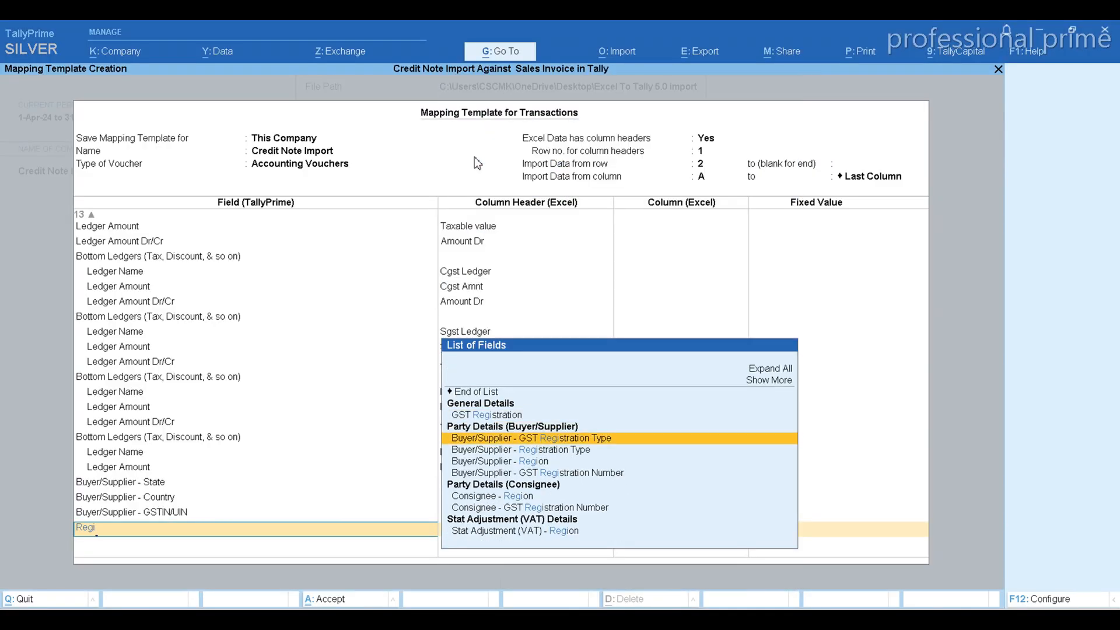
key(Return)
text(Reg)
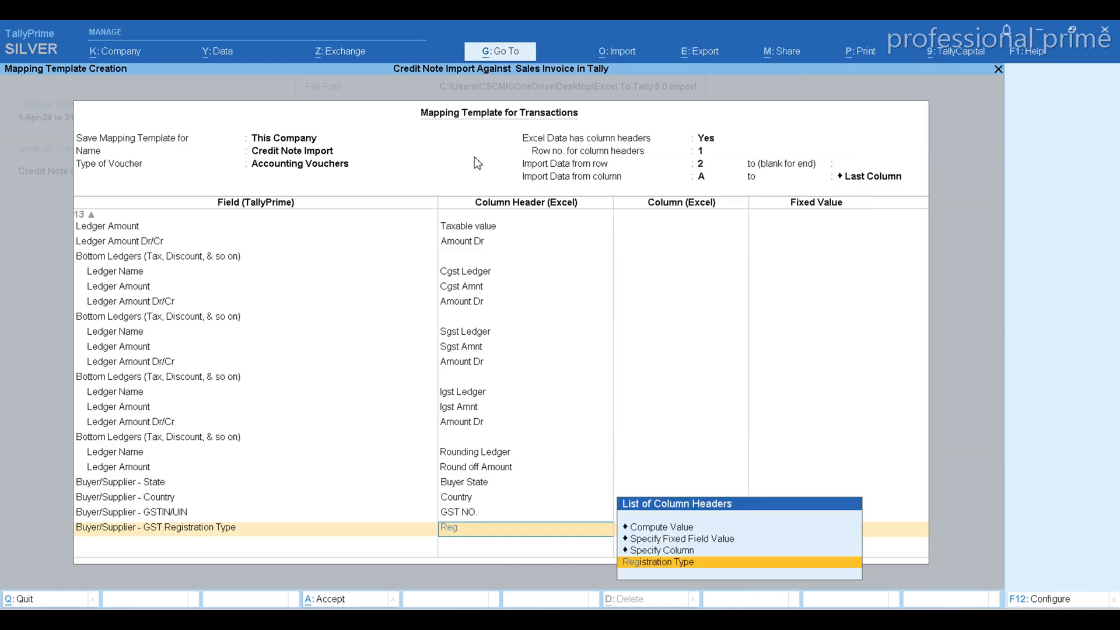
key(Return)
Check the Place of supply header in the Excel sheet and map the Buyer/Supplier - Place of Supply field to Place of supply in TallyPrime
key(alt+Tab)
key(Right)
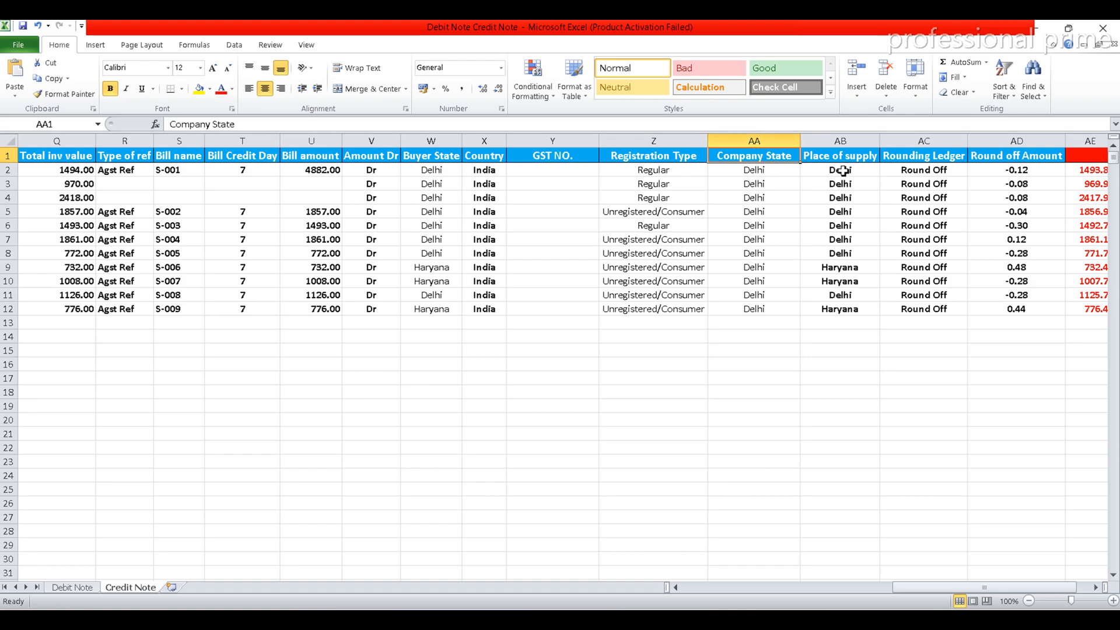
key(alt+Tab)
text(Pl)
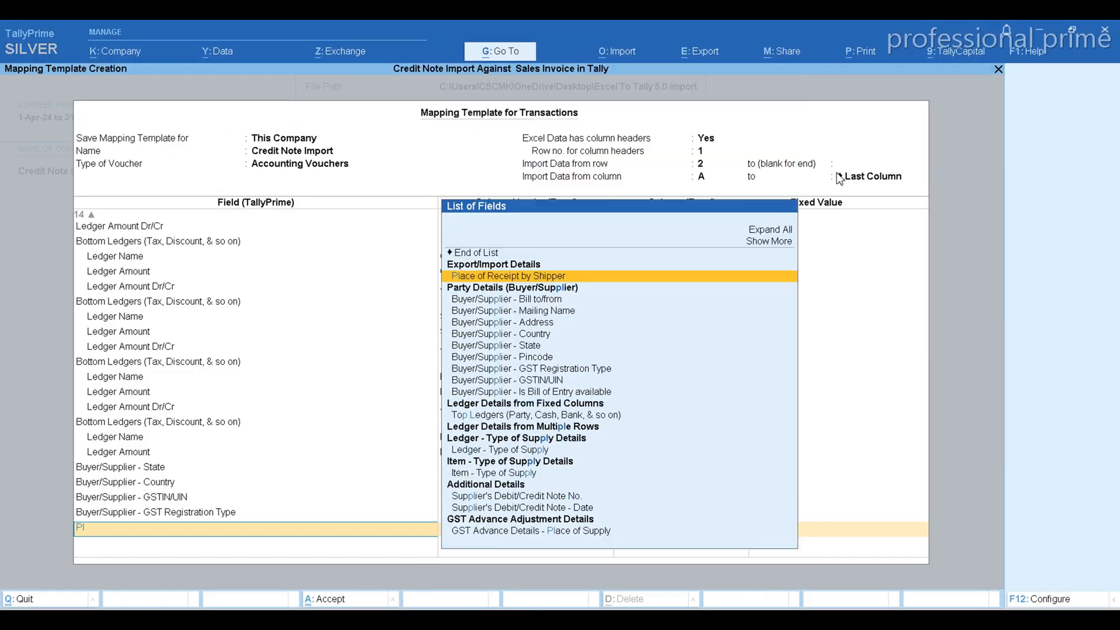
text(ace of Su)
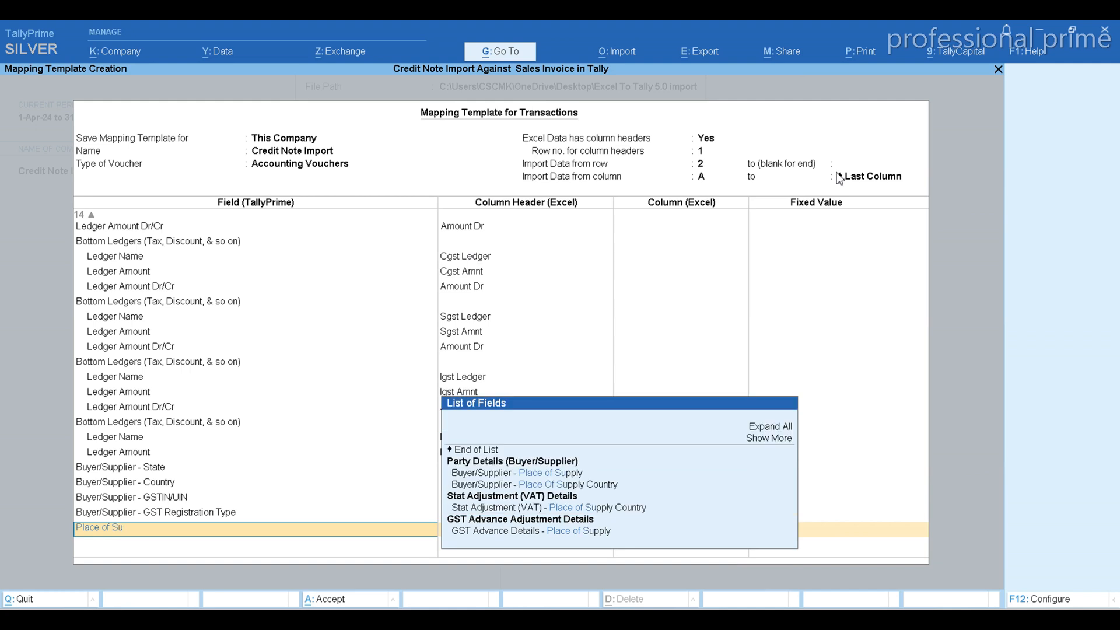
key(Down)
key(Down)
key(Up)
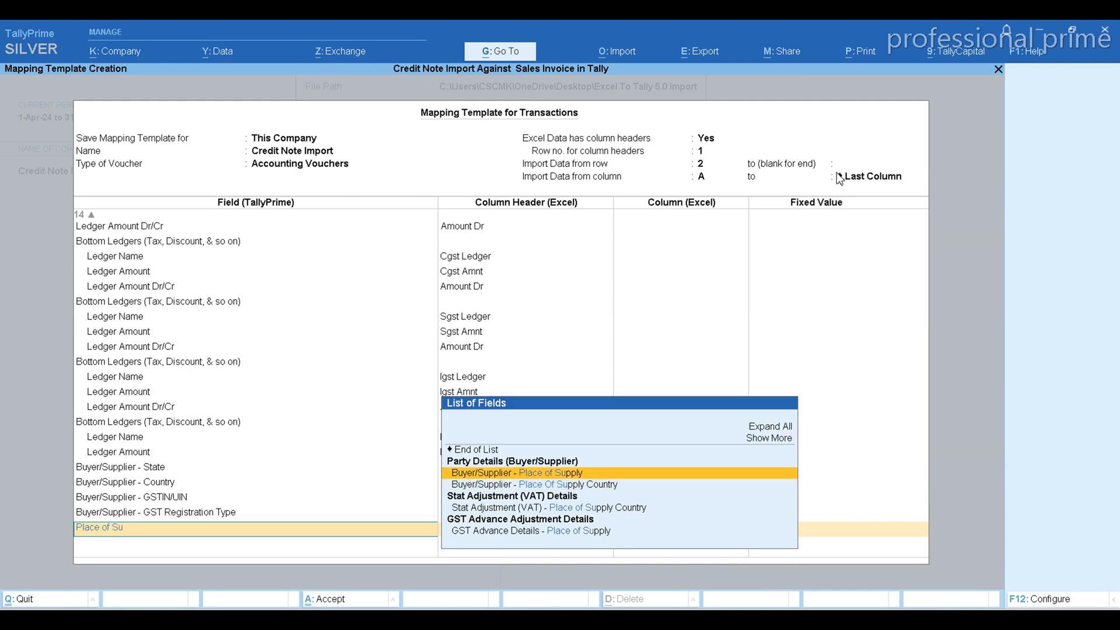
key(Return)
text(pa)
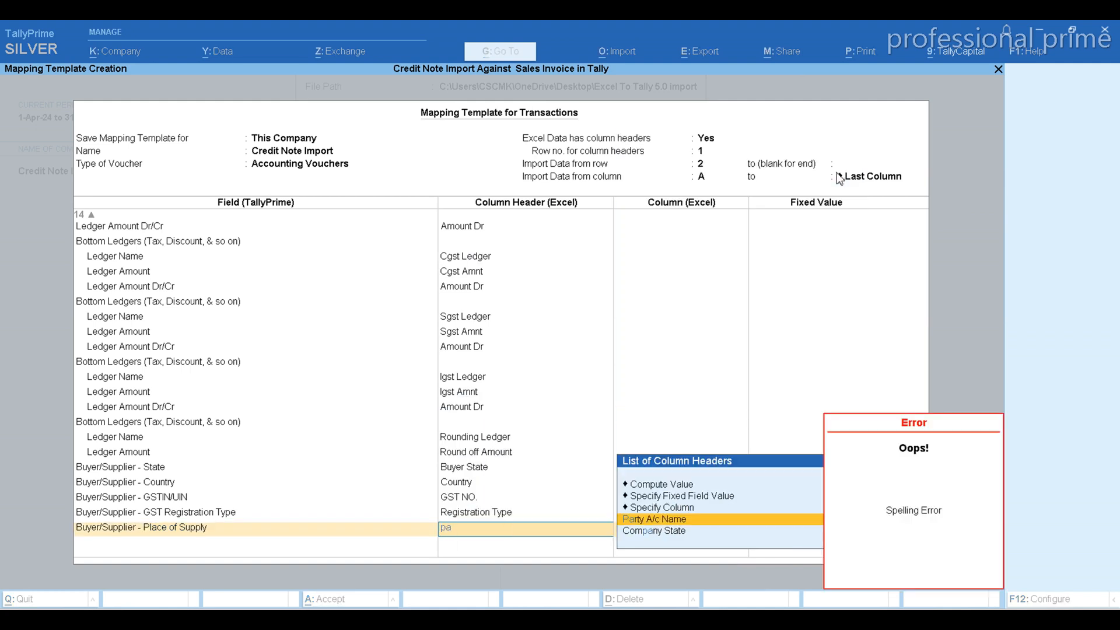
key(BackSpace)
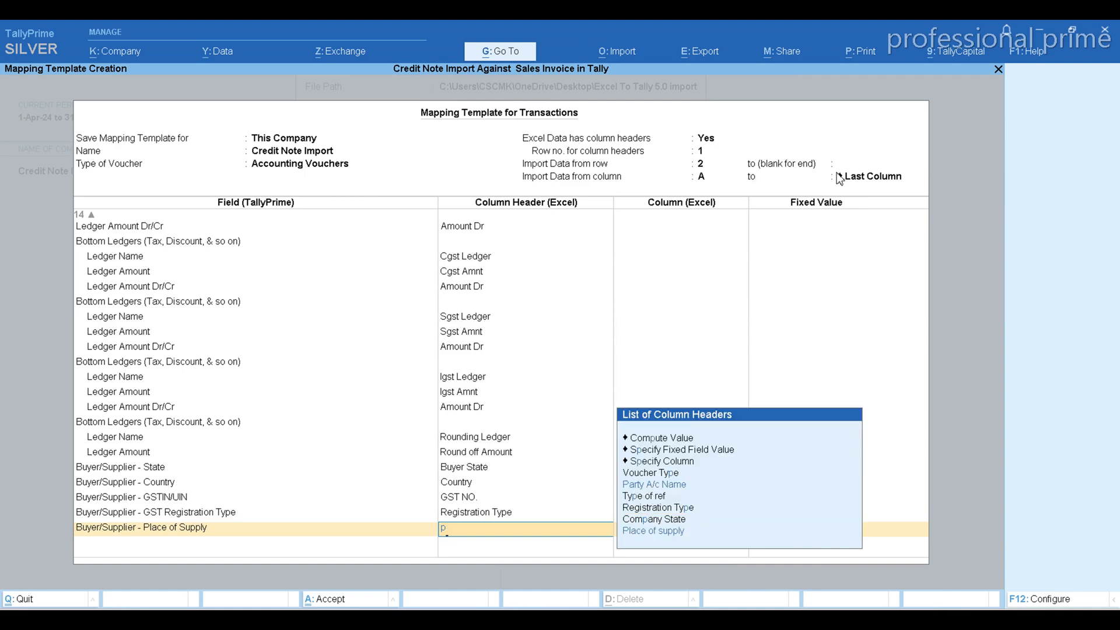
text(la)
key(Return)
Check the remaining Excel headers, end the field list, and save the Credit Note Import mapping template in TallyPrime
key(alt+Tab)
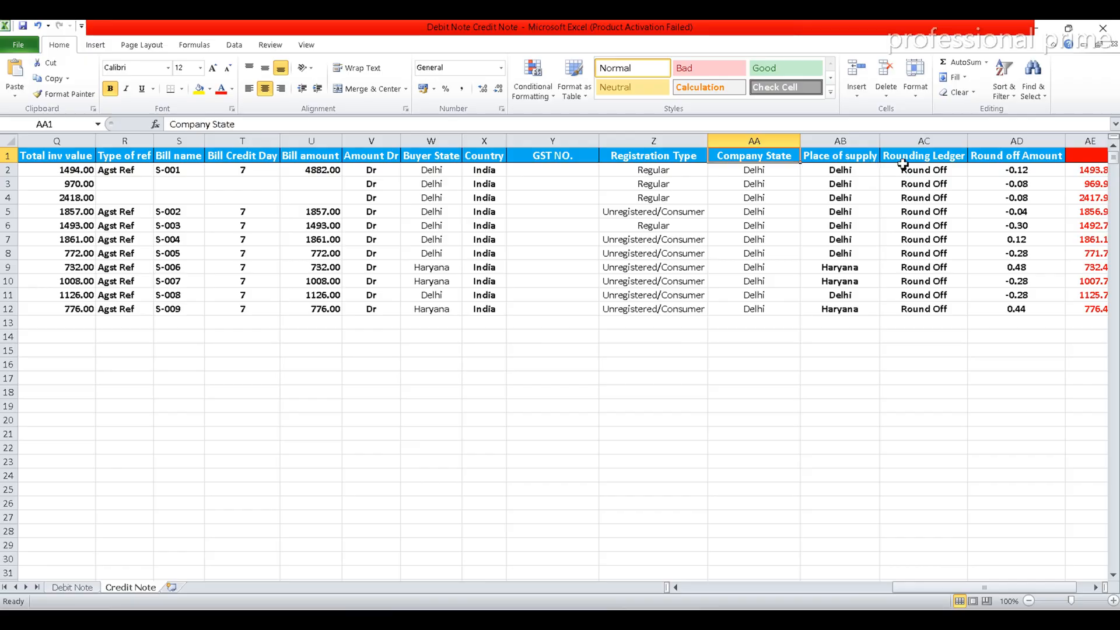
key(alt+Tab)
key(Return)
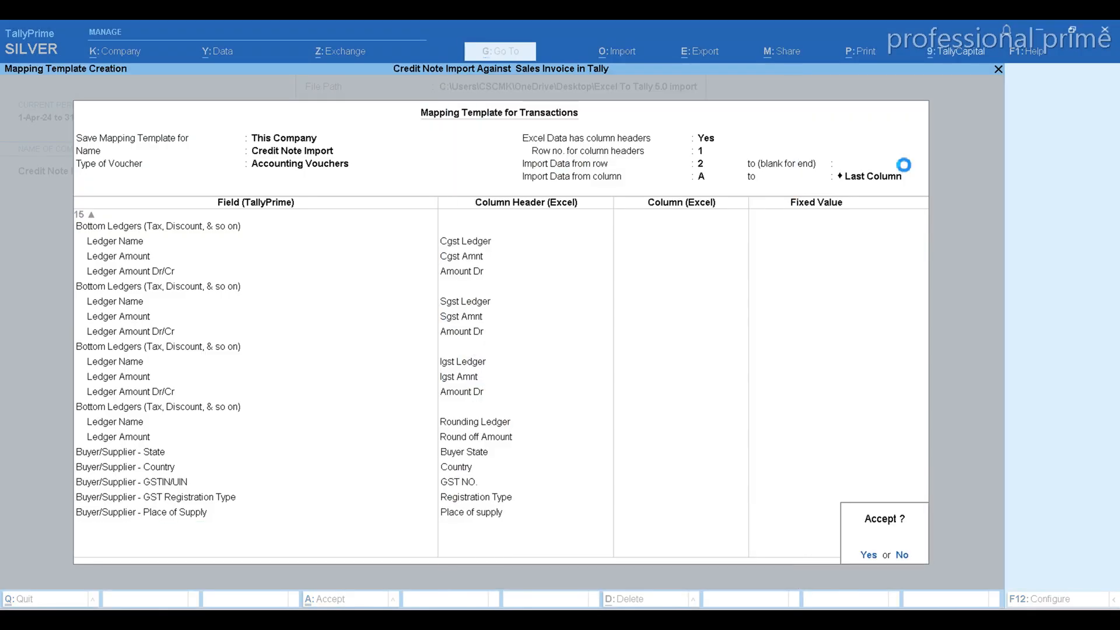
key(Return)
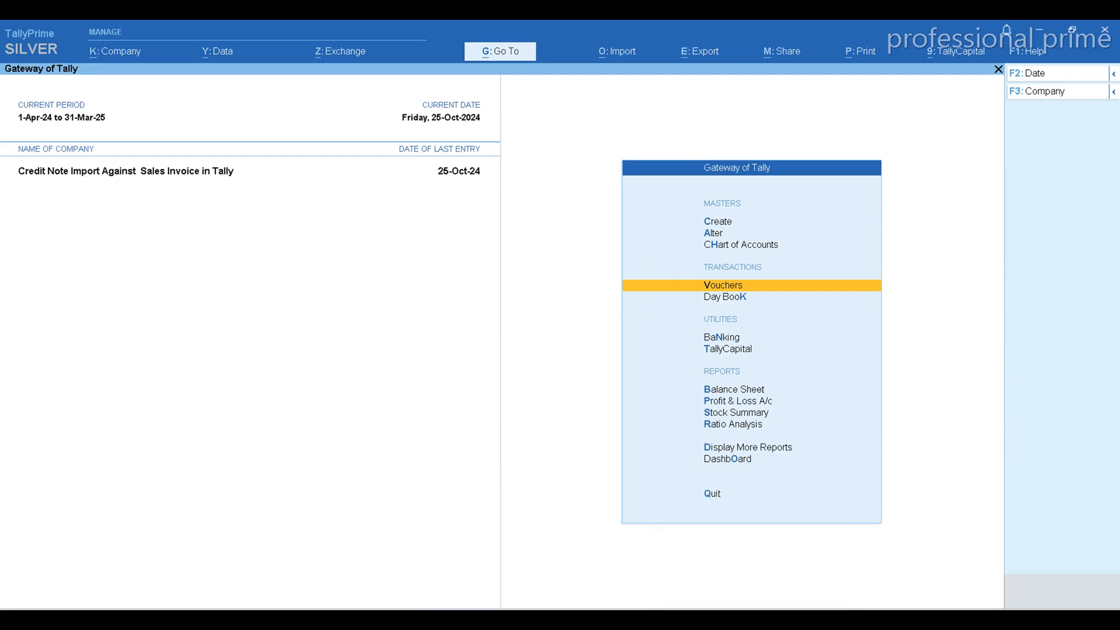
Check the Credit Note sheet in Excel once more and return to the Gateway of Tally
click(755, 620)
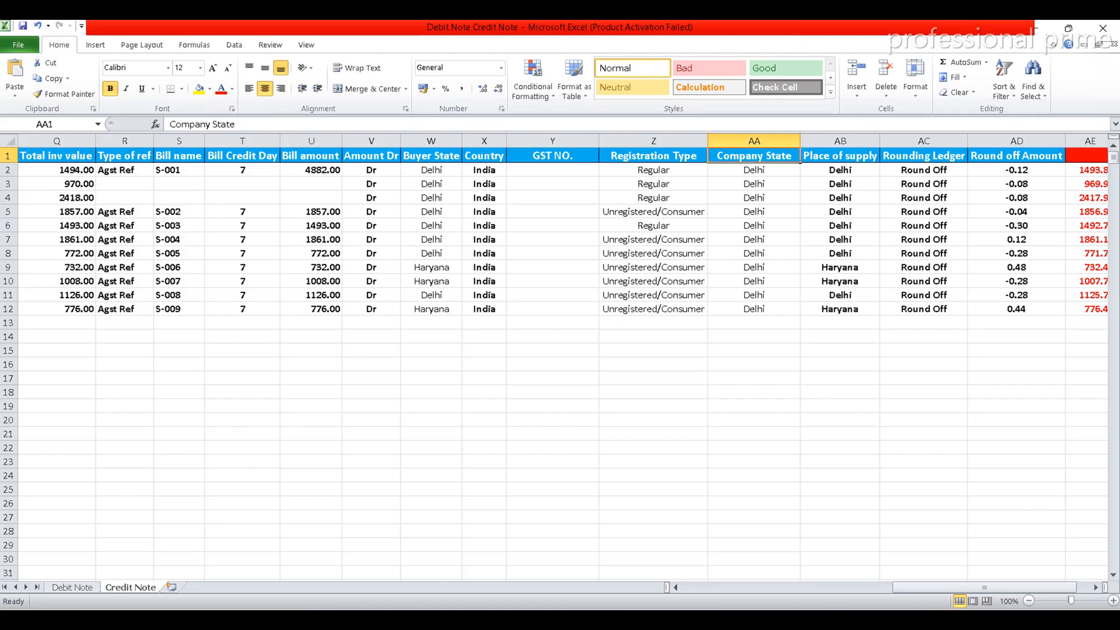
key(ctrl+Left)
key(alt+Tab)
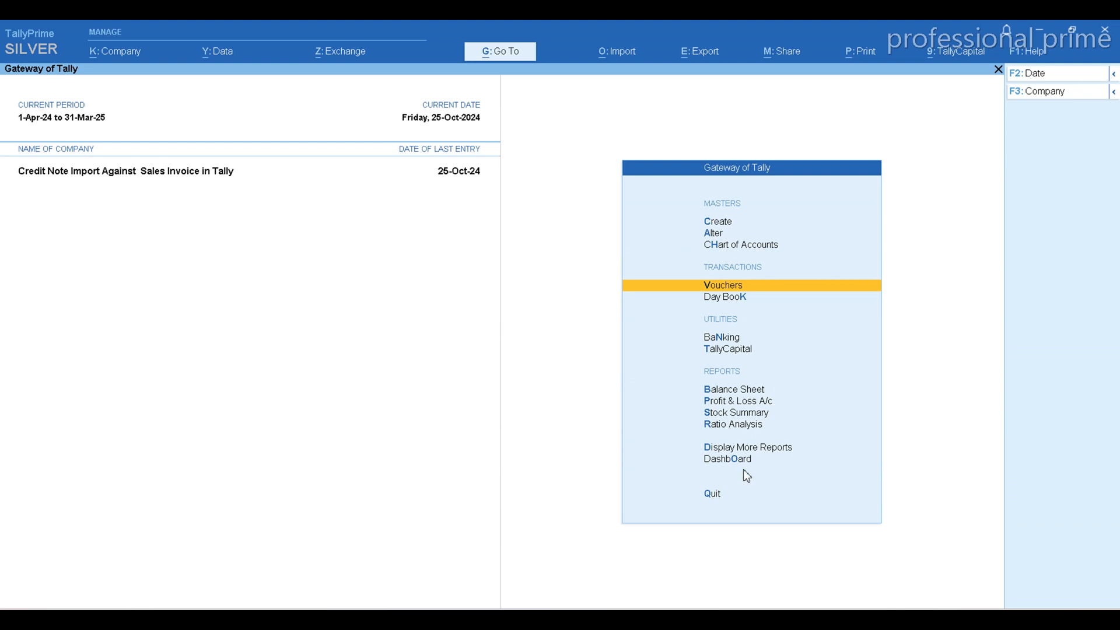
scroll(962, 593, down, 3)
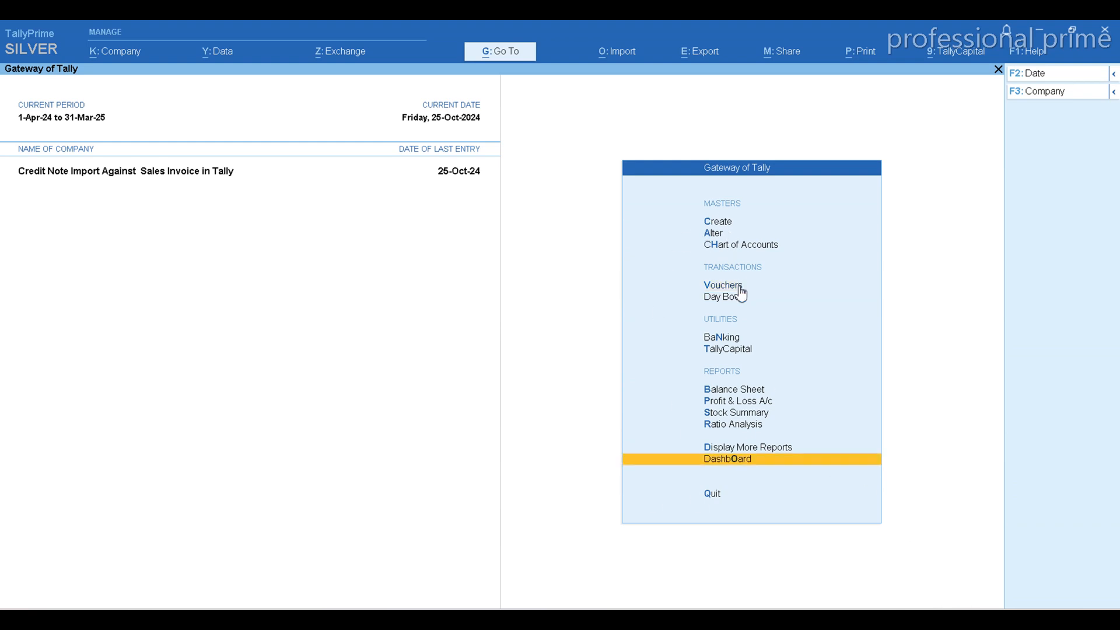
Open the Credit Note voucher type for alteration, examine its voucher numbering method, and leave it without saving
click(715, 235)
key(Down)
key(Down)
key(Down)
key(Return)
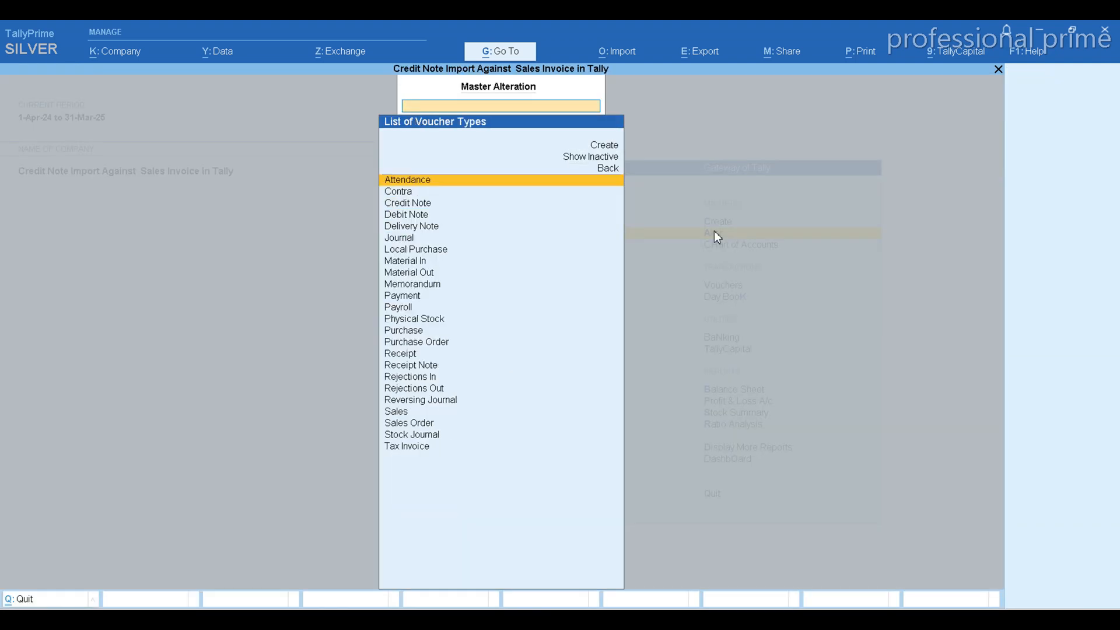
text(cre)
key(Return)
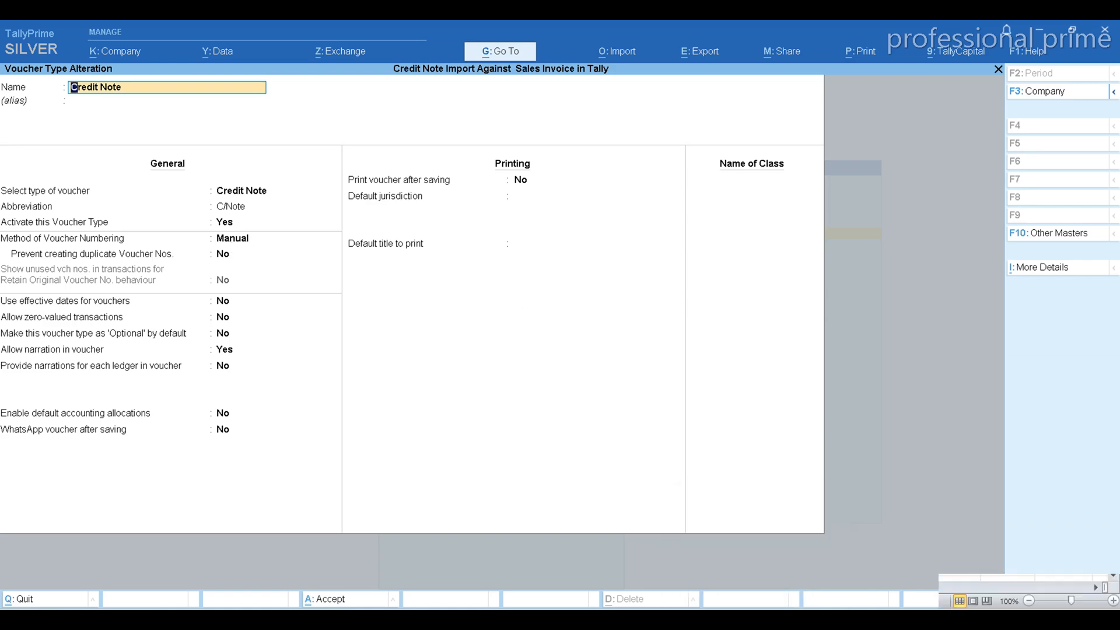
key(alt+Tab)
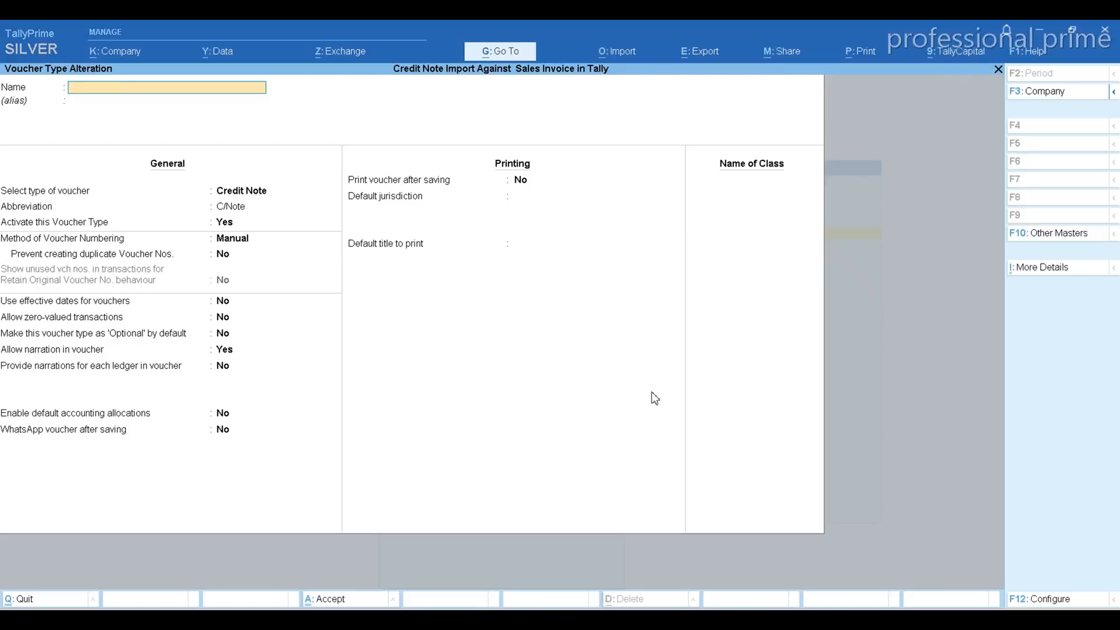
key(Escape)
key(Escape)
key(Escape)
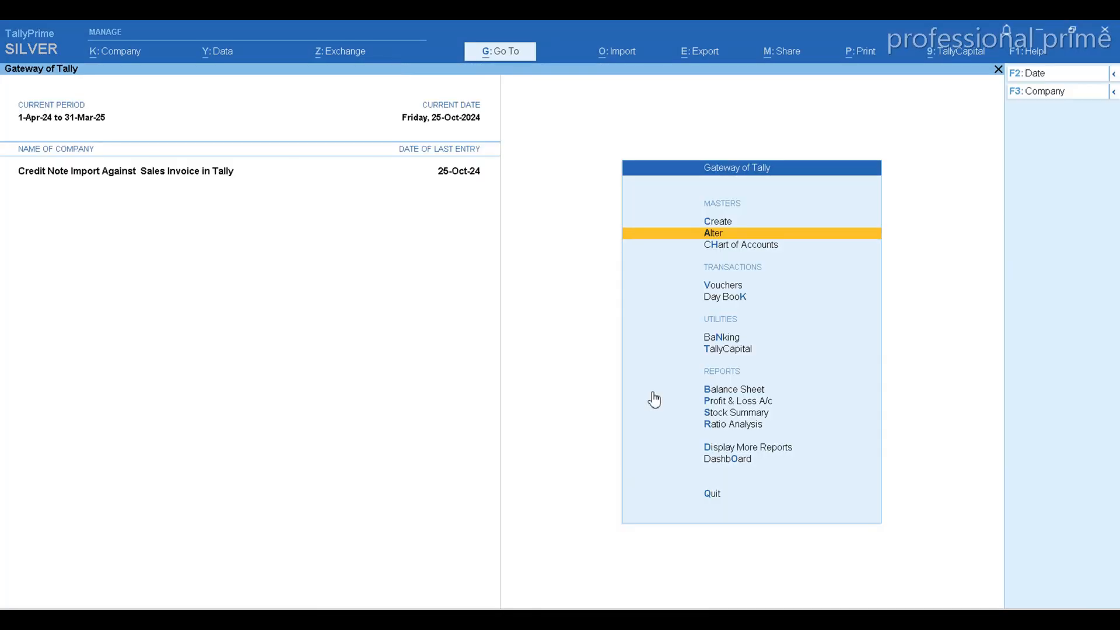
Import transactions from the Credit Note worksheet of Debit Note Credit Note.xlsx using the Credit Note Import template, without preview or backup
click(625, 54)
key(Down)
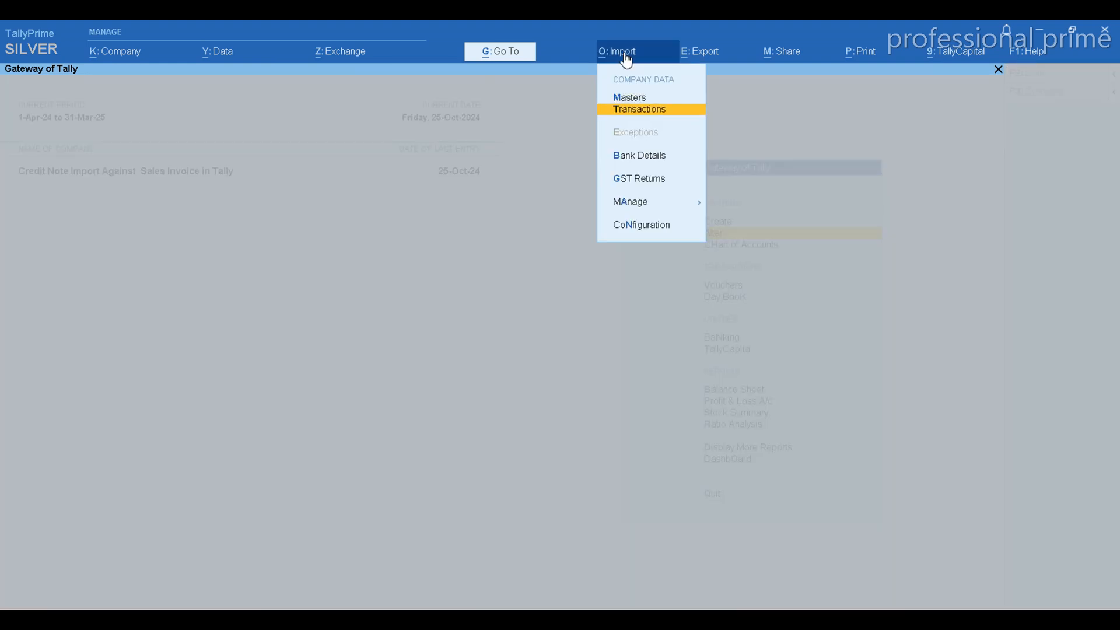
key(Return)
key(Return)
key(Return)
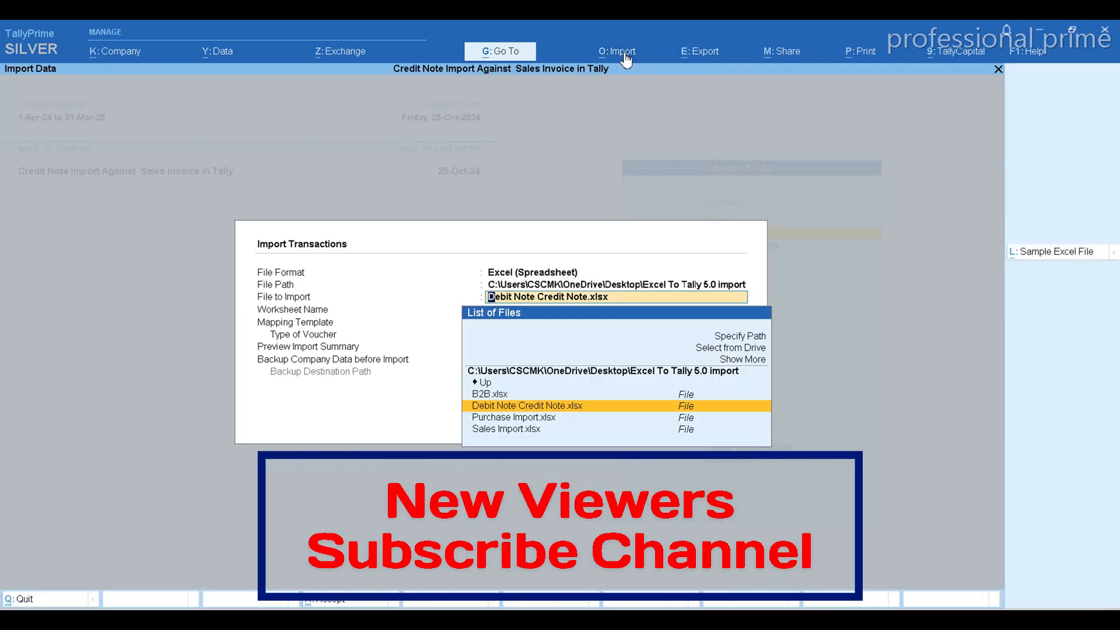
key(Return)
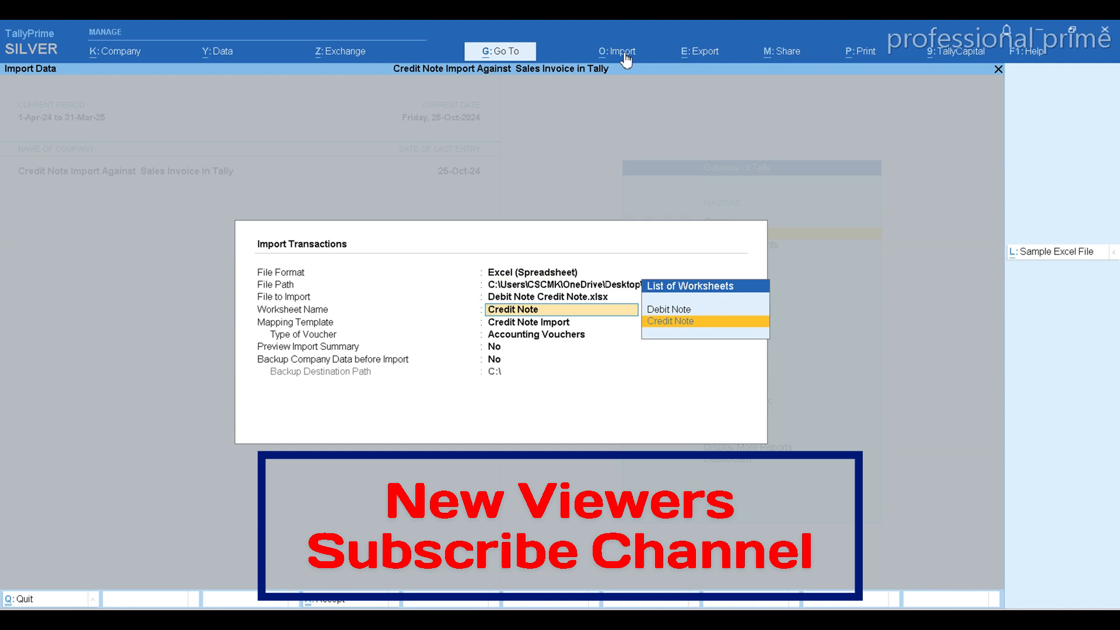
key(Return)
key(Return)
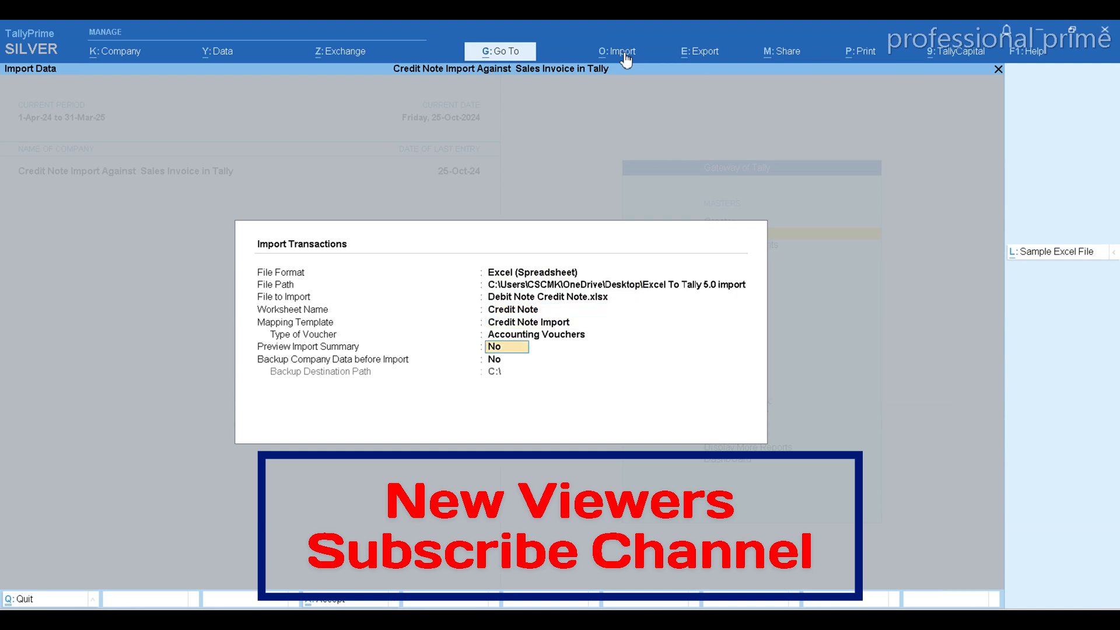
key(Return)
key(Return)
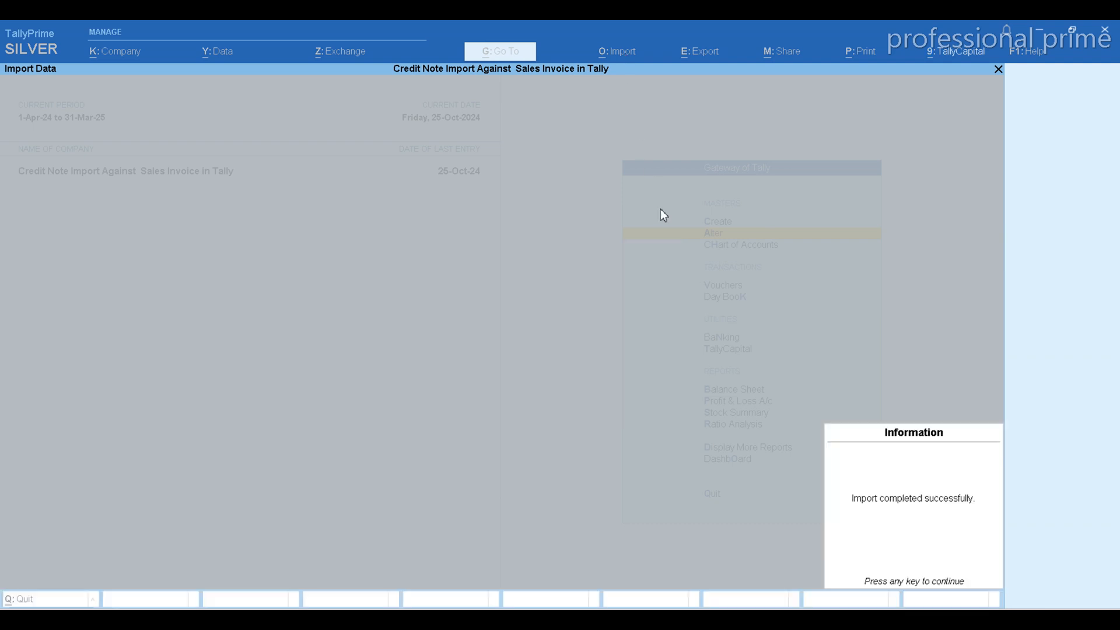
click(956, 525)
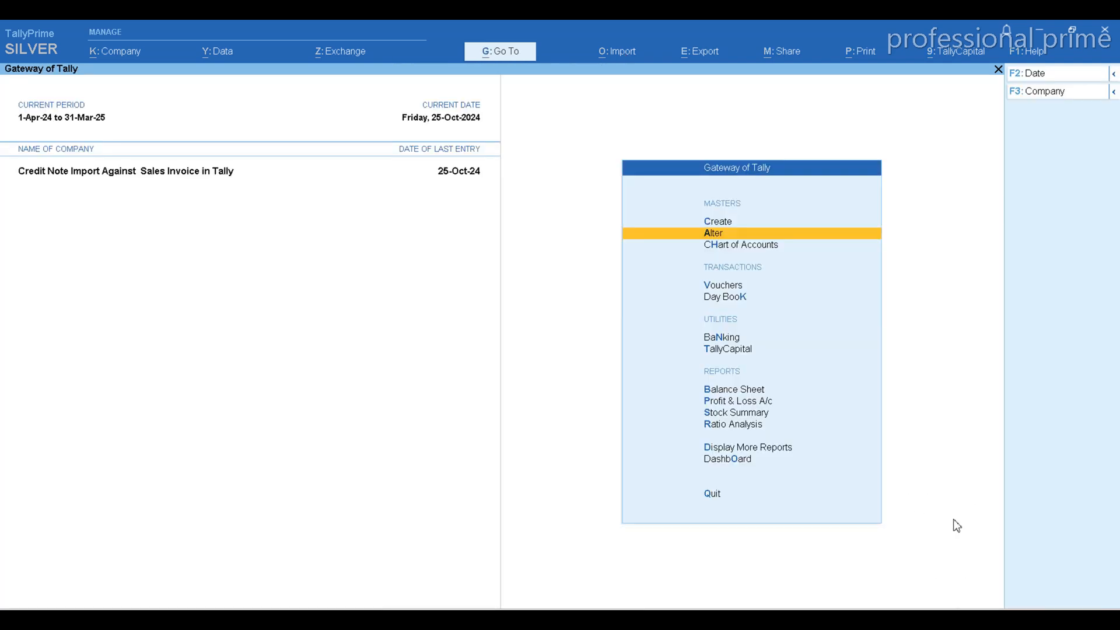
key(Escape)
key(Escape)
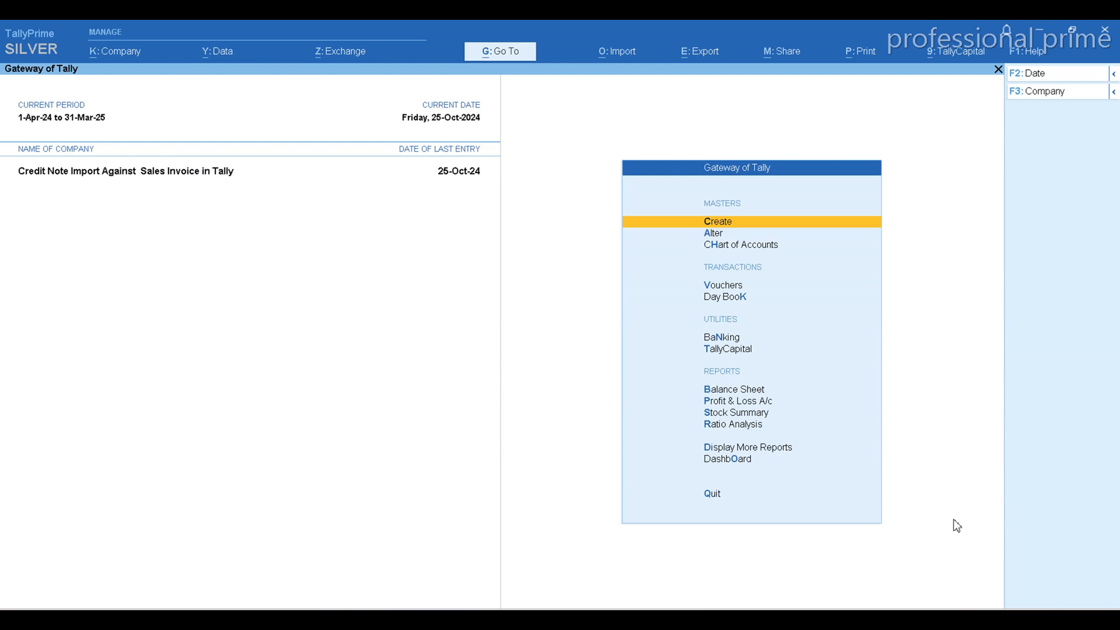
Open the Credit Note Register from the account books and list the October 2024 vouchers
key(d)
key(a)
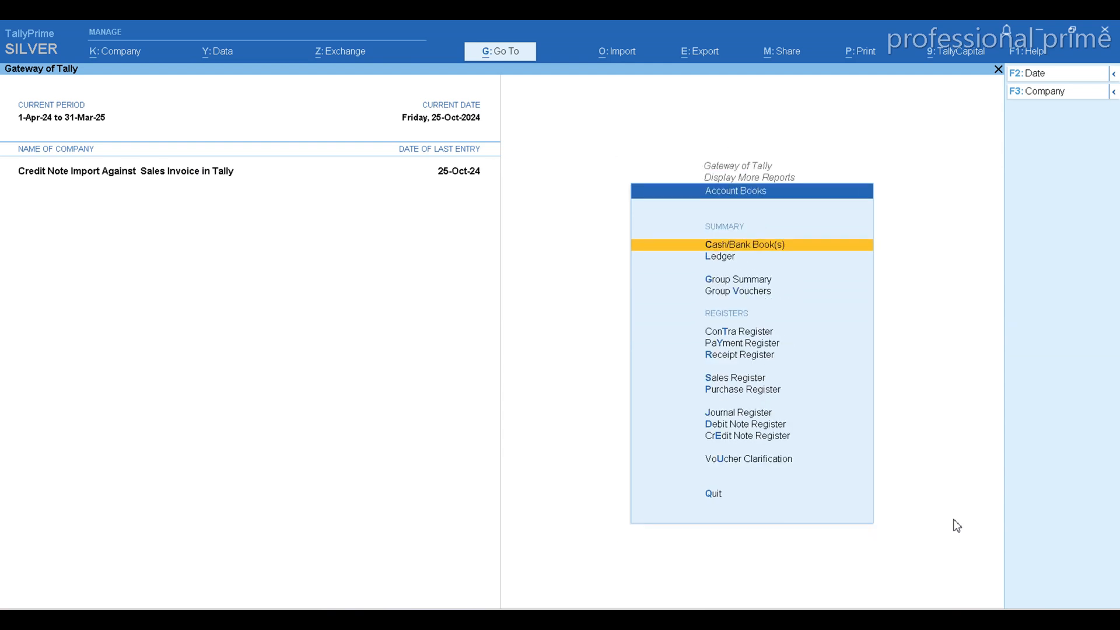
key(Down)
key(Down)
key(Down)
key(Down)
key(Down)
key(Down)
key(Down)
key(Down)
key(Down)
key(Down)
key(Down)
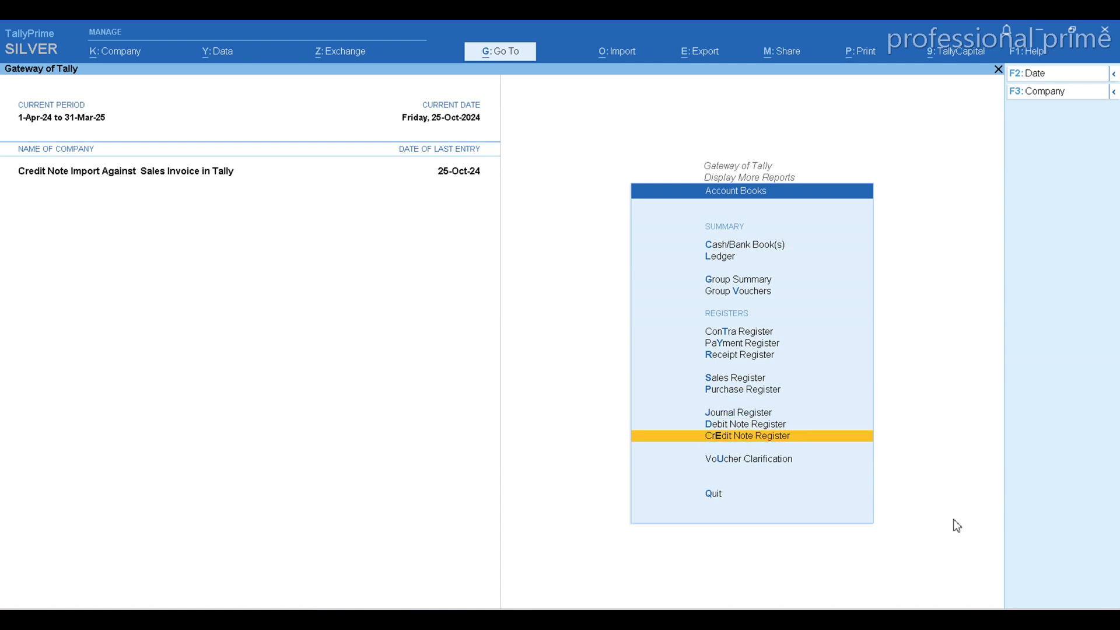
key(Return)
key(Return)
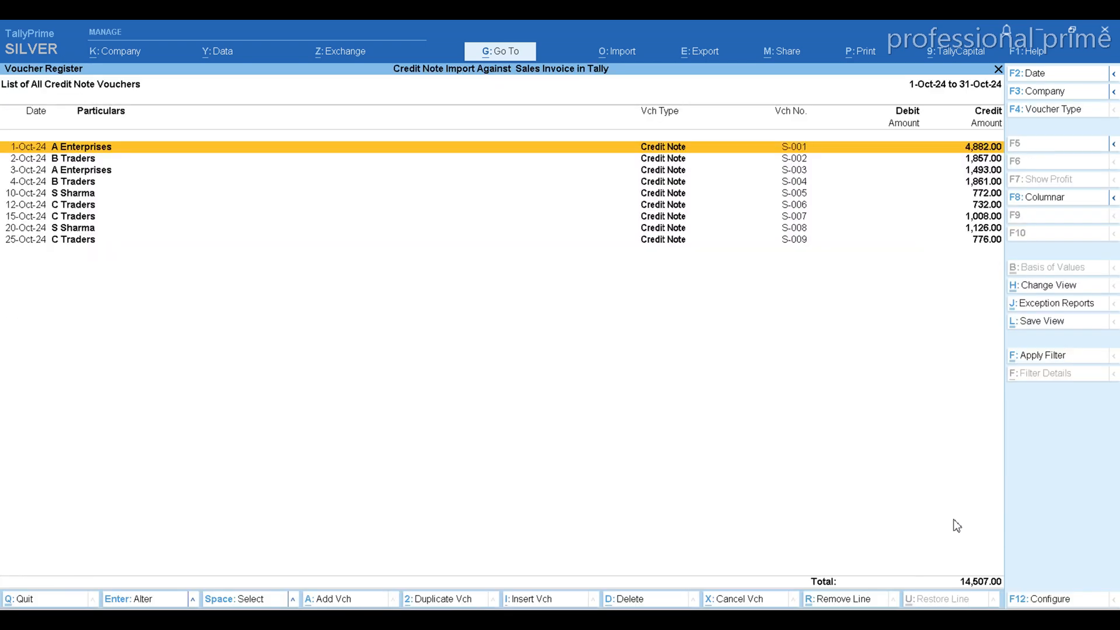
Open the 1-Oct-24 credit note for A Enterprises and examine its sales, CGST, SGST and Round Off entries
key(Return)
key(Return)
key(Return)
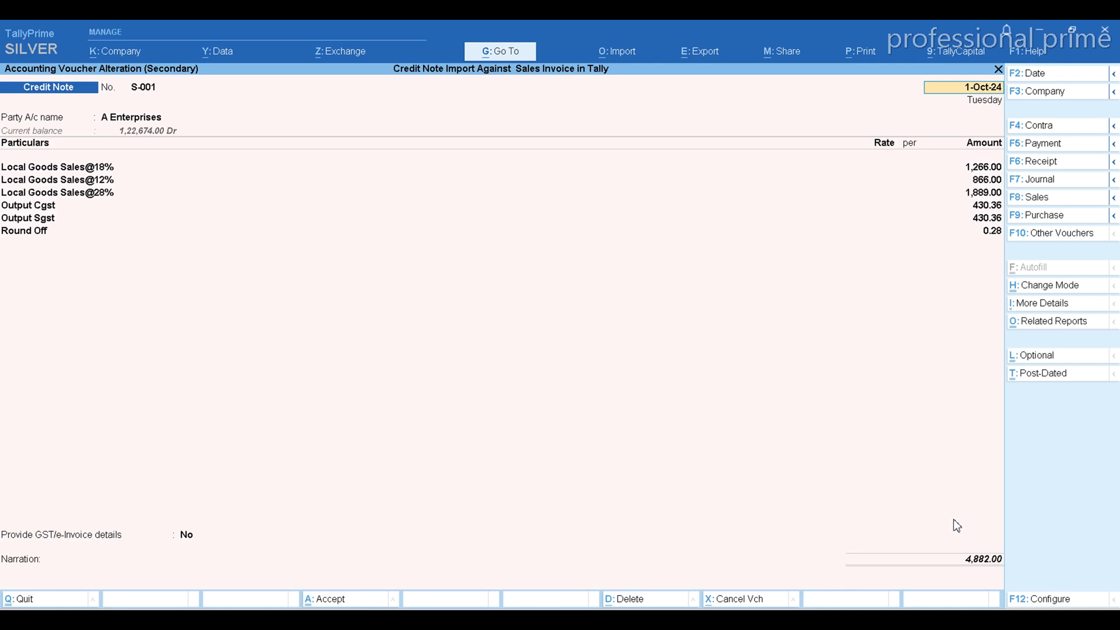
key(Return)
key(Return)
key(Return)
key(Return)
key(Return)
key(Return)
key(Return)
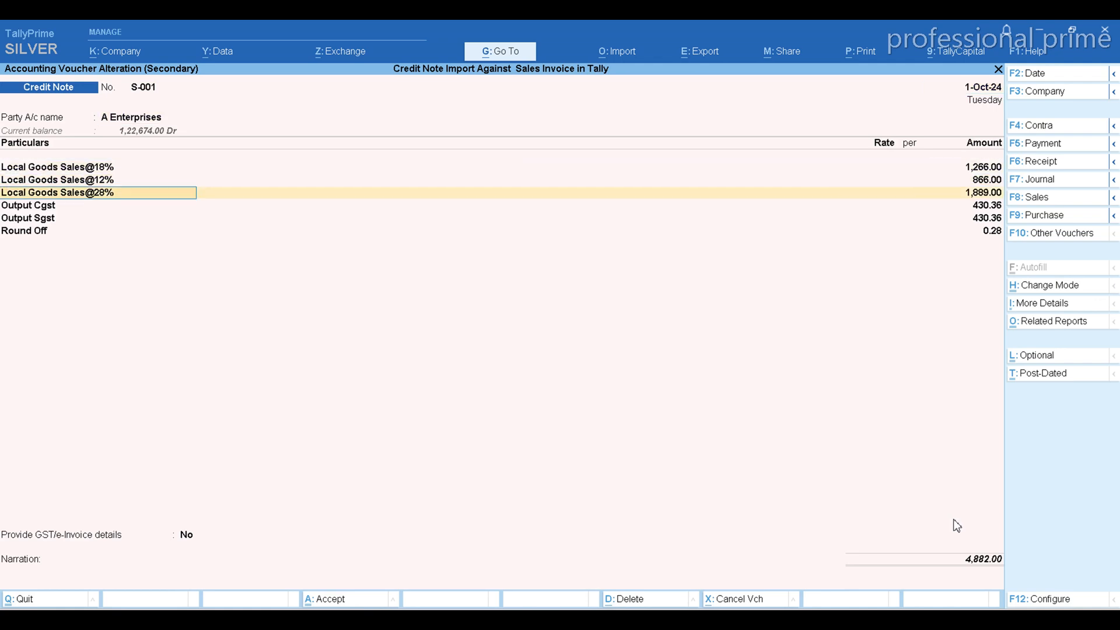
key(Return)
key(Return)
key(Return)
key(Return)
key(Return)
key(Return)
key(Return)
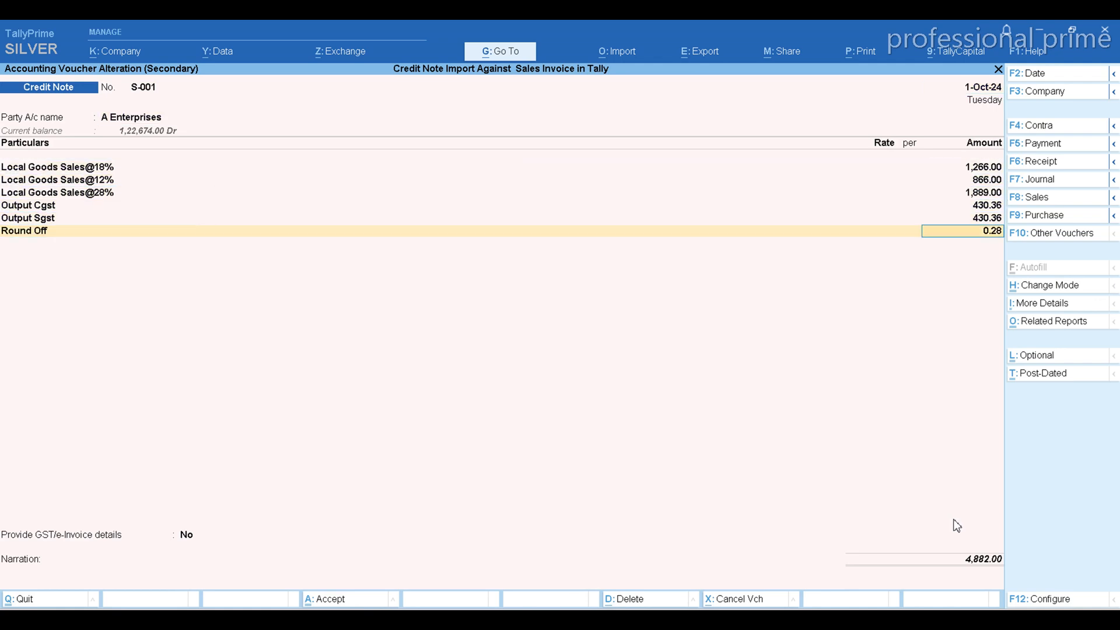
Examine the bill-wise reference against the sales invoice and leave the A Enterprises credit note without saving it
key(Return)
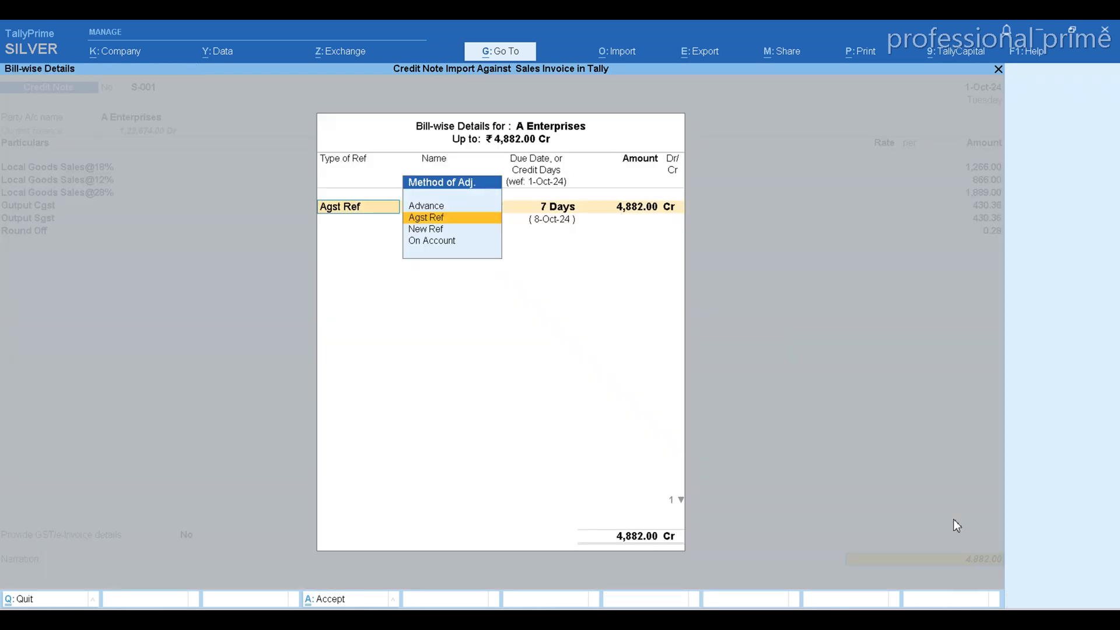
key(Return)
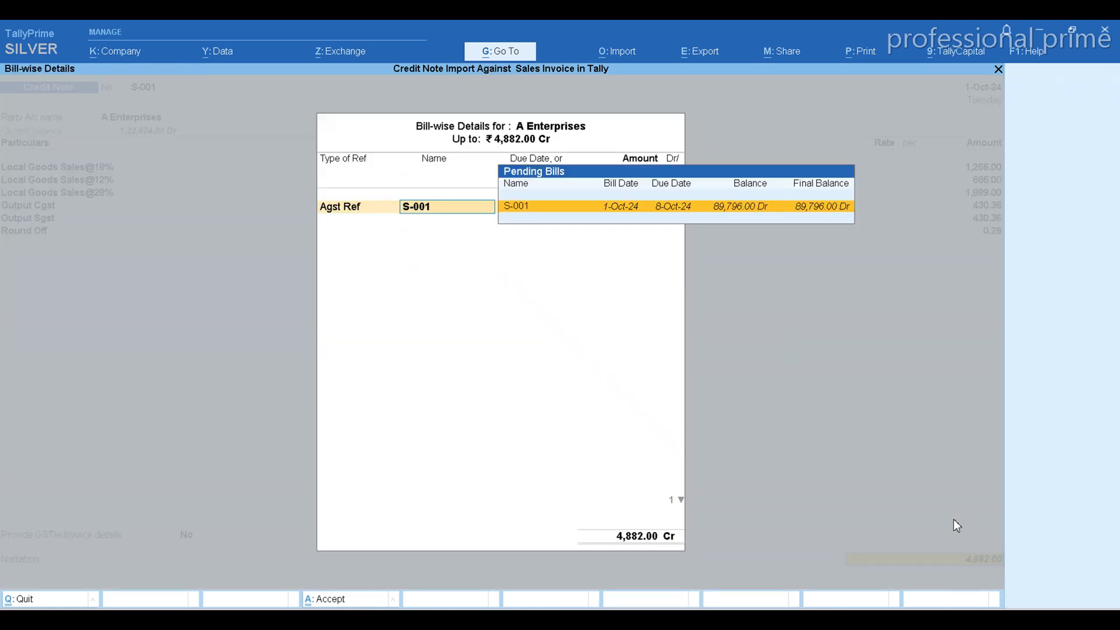
key(Return)
key(Return)
key(Return)
key(Return)
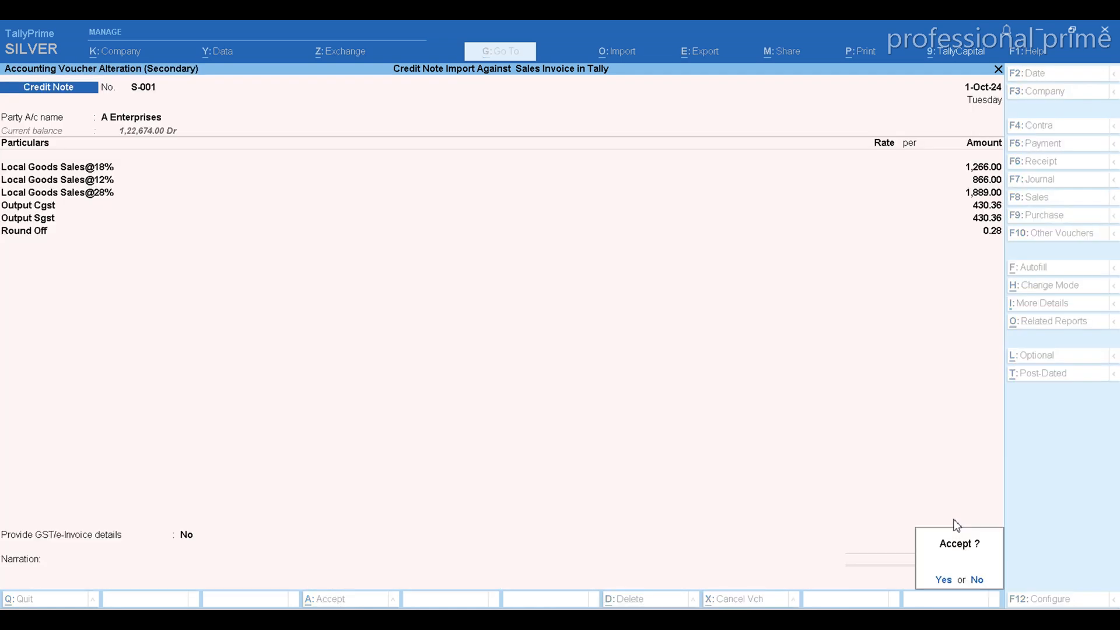
key(n)
key(Escape)
key(Escape)
key(Escape)
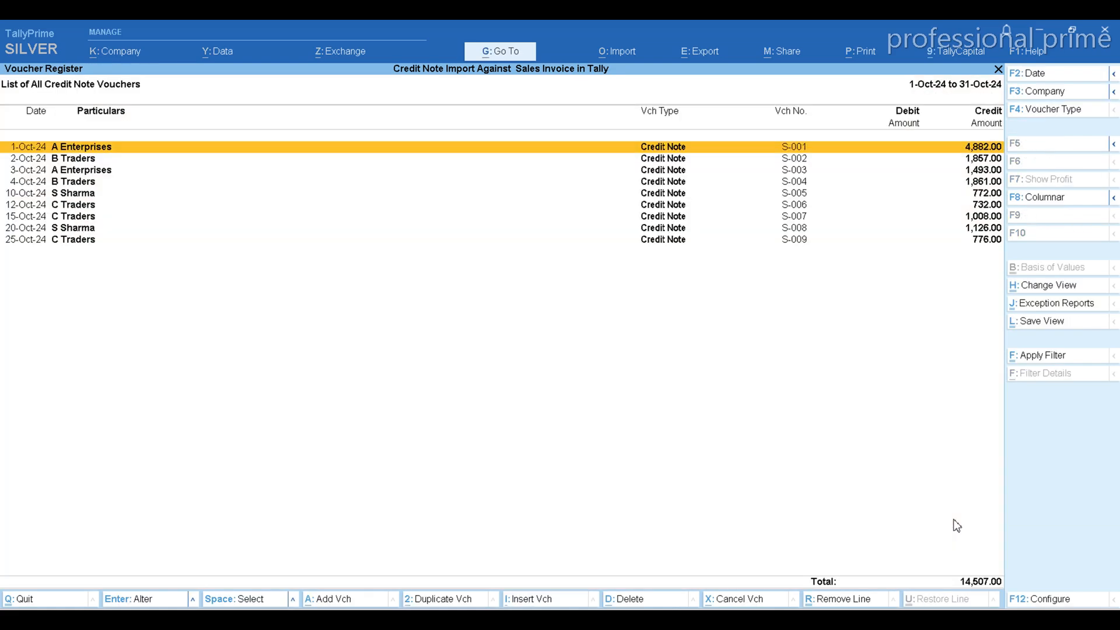
Leave the credit note register and open the Sales Accounts group summary from the Profit & Loss A/c
key(Escape)
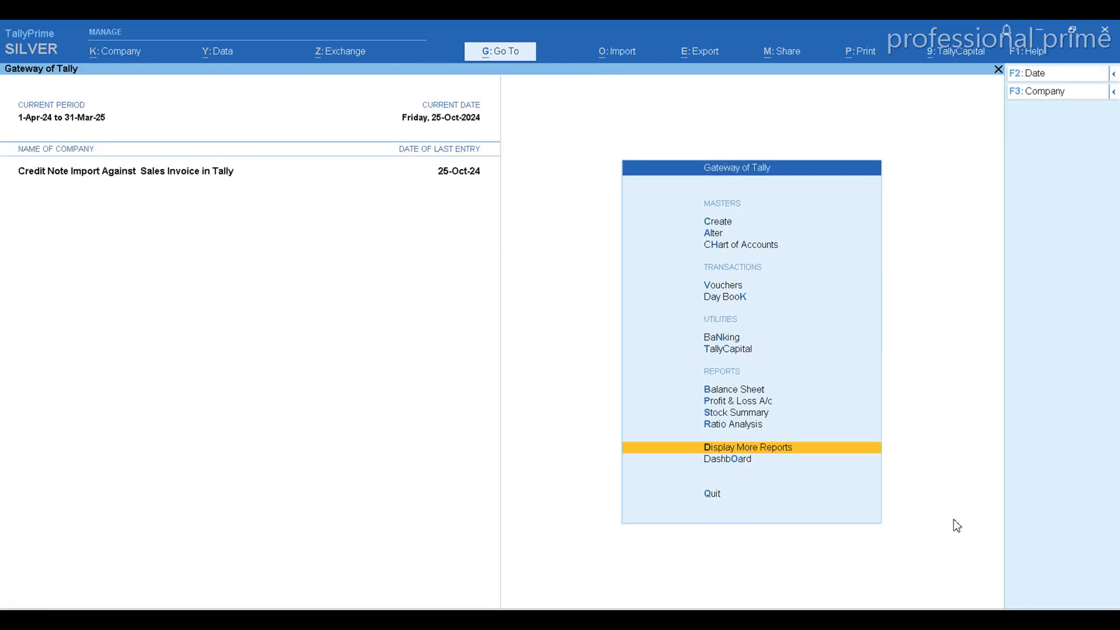
key(p)
key(Right)
key(Return)
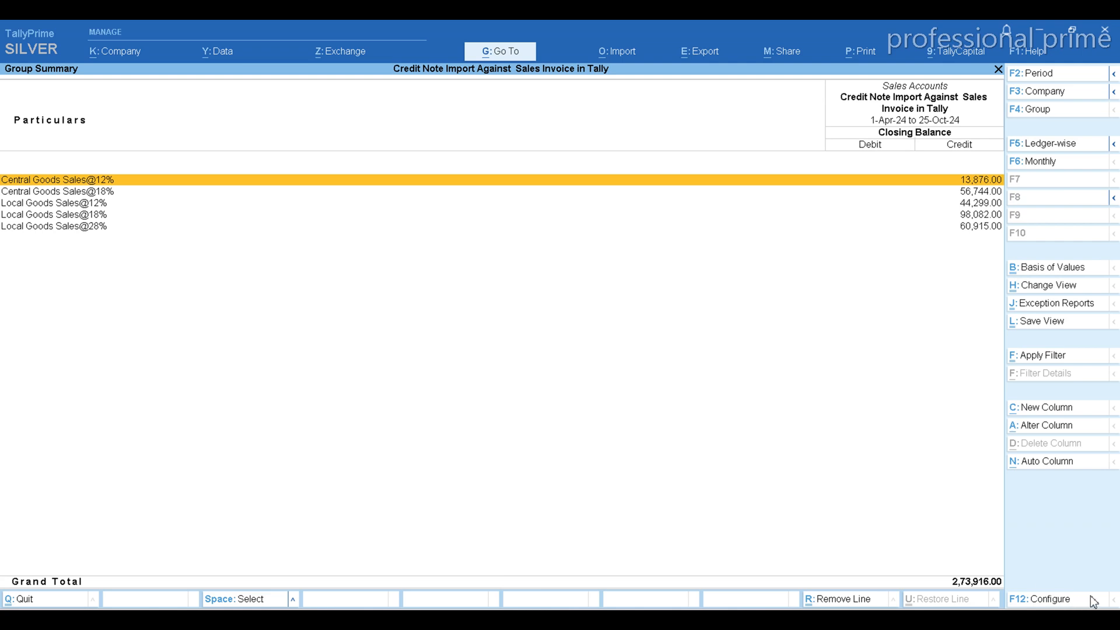
Configure the Sales Accounts group summary to show transactions alongside the closing balance
click(1061, 596)
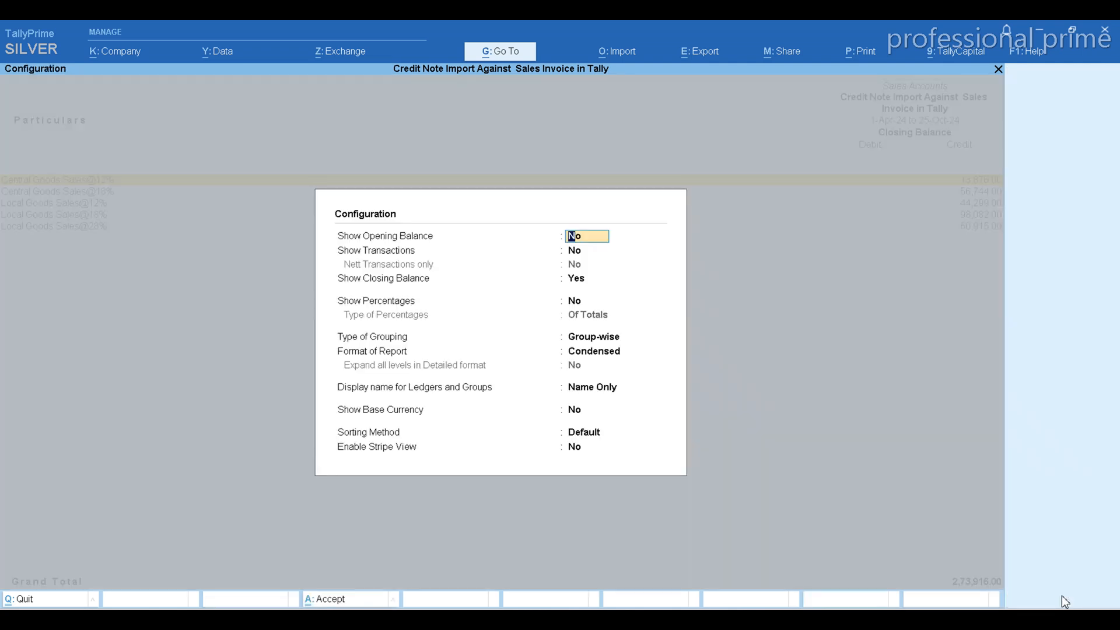
key(Return)
text(y)
key(Return)
key(ctrl+a)
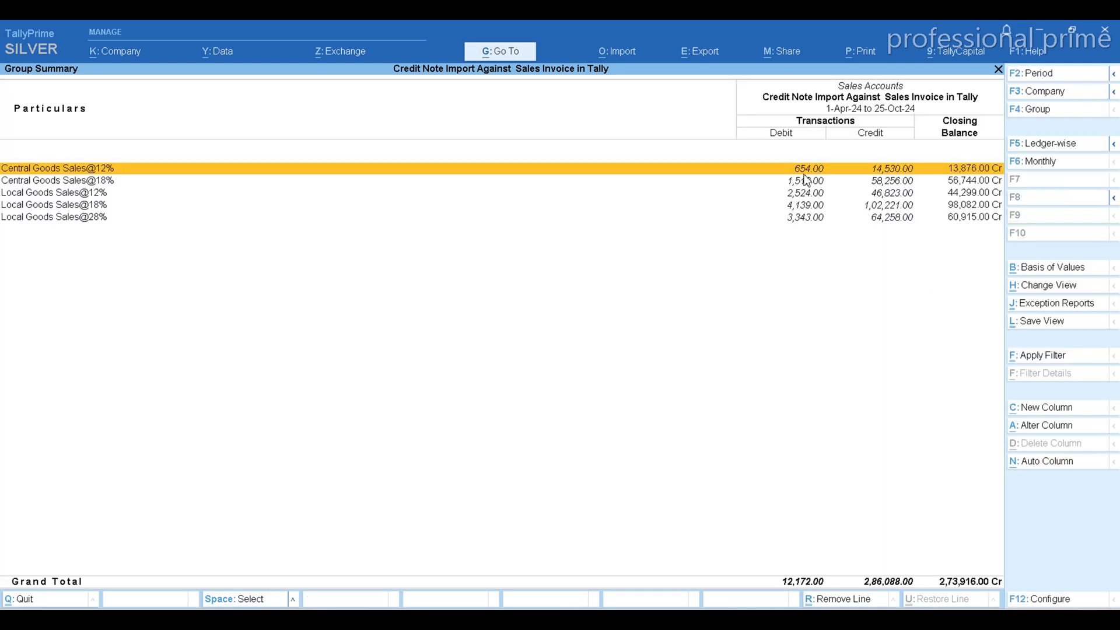
Examine the October 2024 ledger vouchers of Central Goods Sales@12% for the credit note debit, and return to the group summary
key(Return)
key(Return)
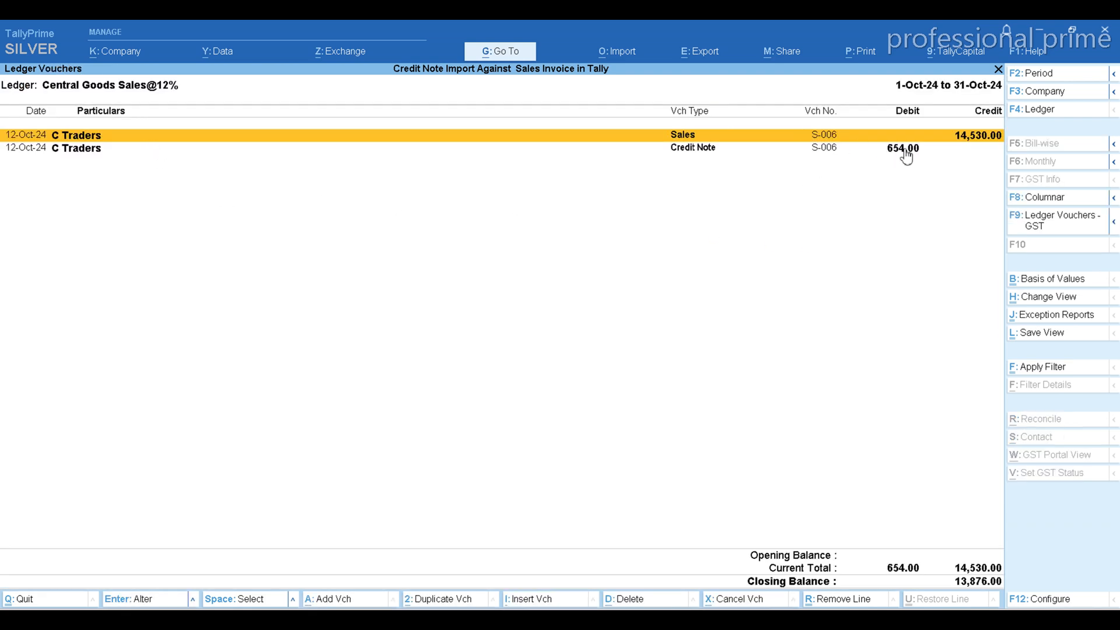
key(Escape)
key(Escape)
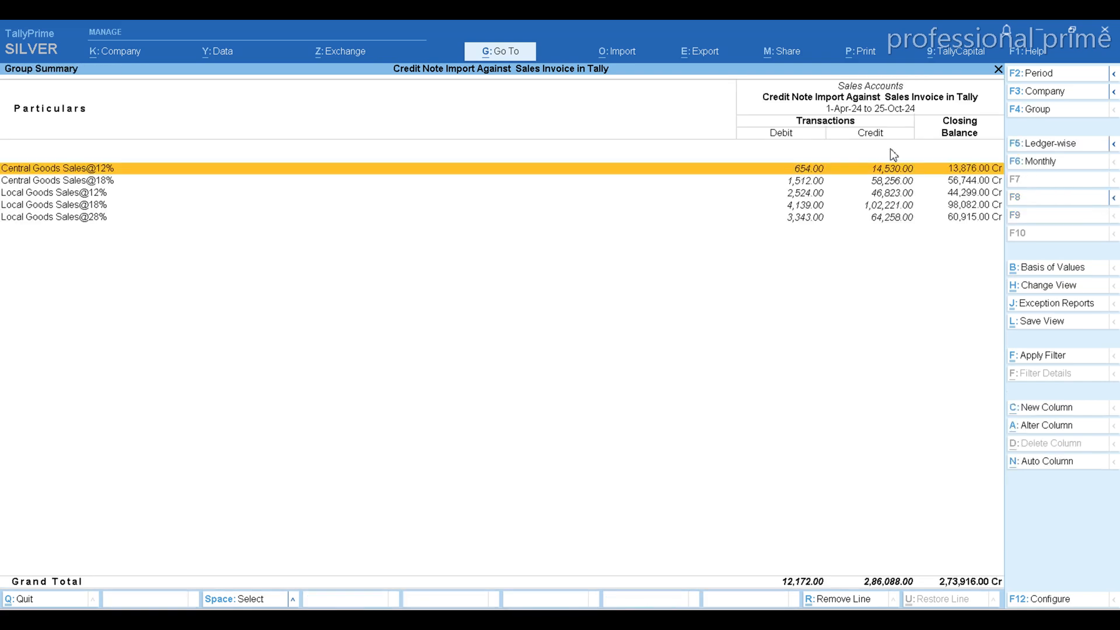
Examine the October 2024 sales and credit note vouchers of Central Goods Sales@18%, and return to the Gateway of Tally
key(Down)
key(Return)
key(Return)
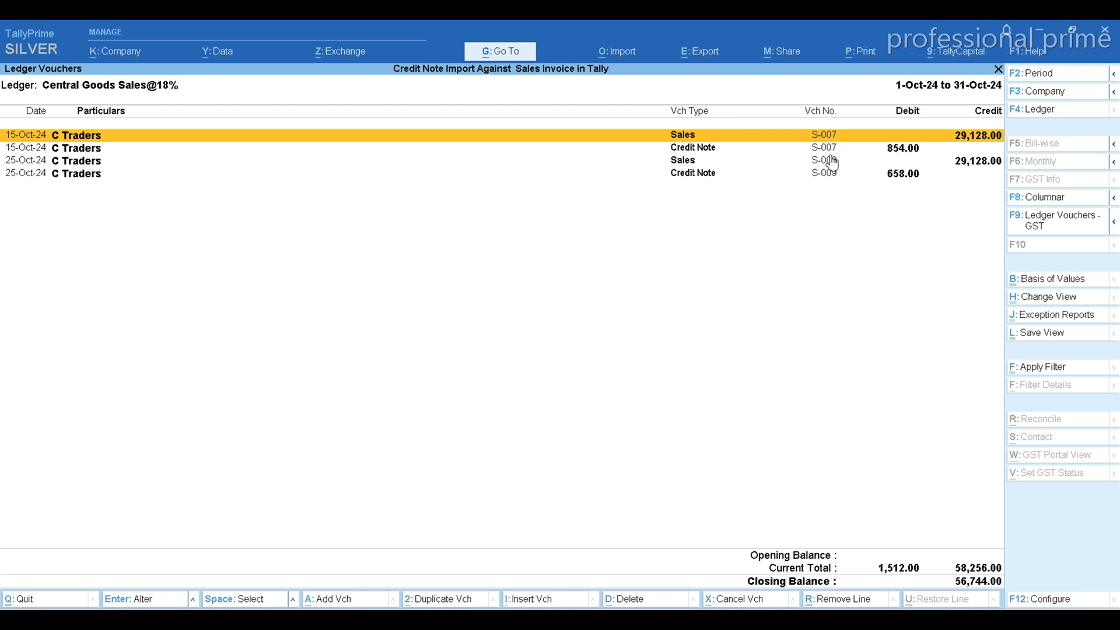
key(Escape)
key(Escape)
key(Escape)
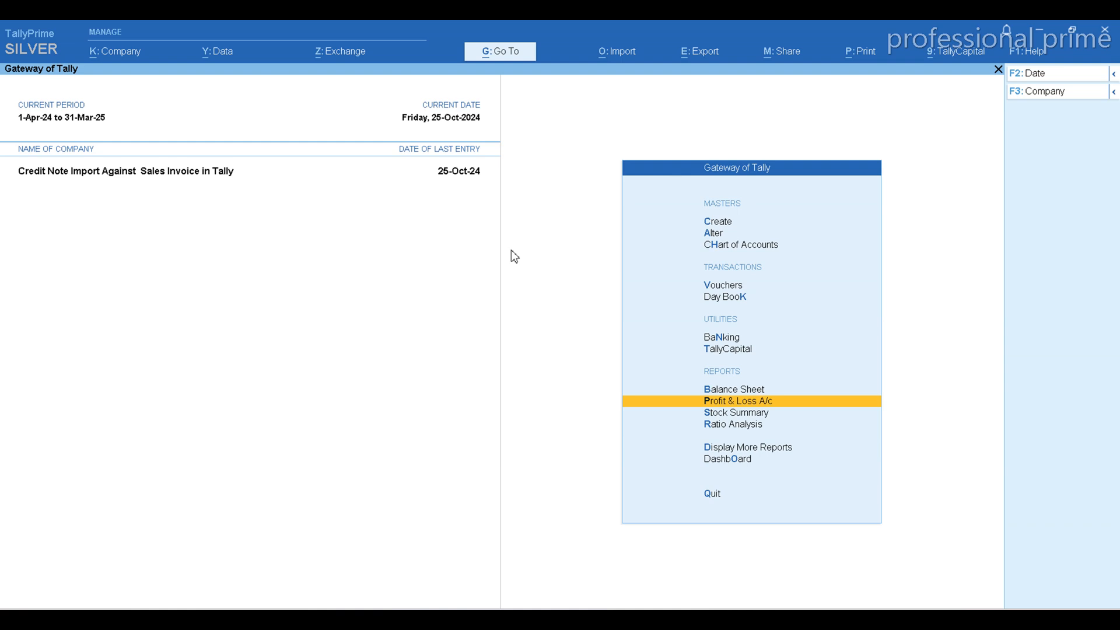
Switch from TallyPrime to another open window
click(647, 619)
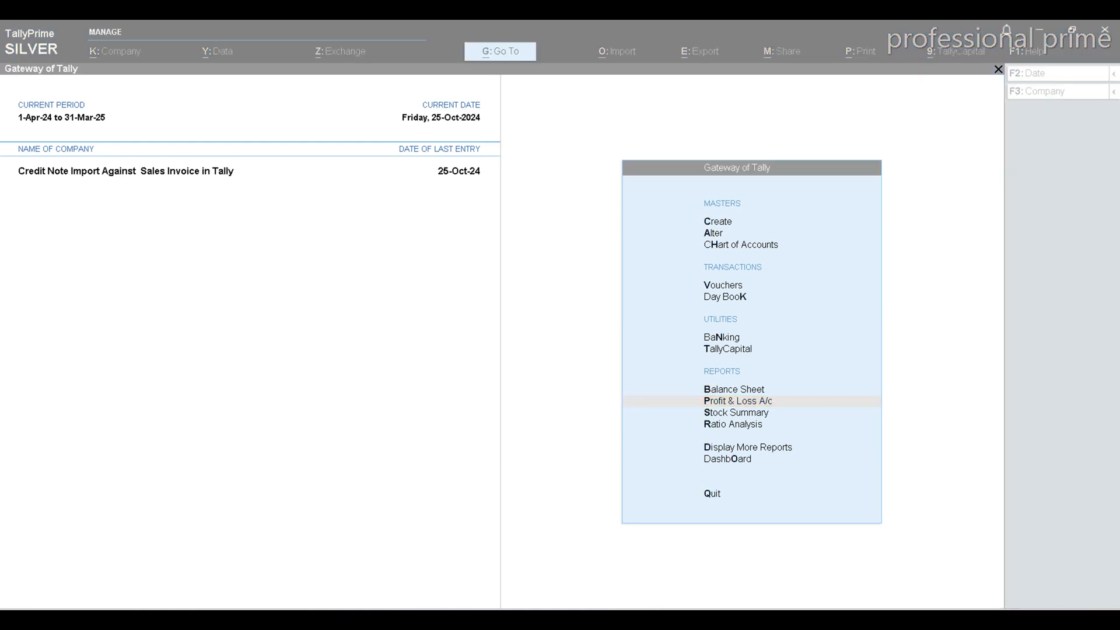